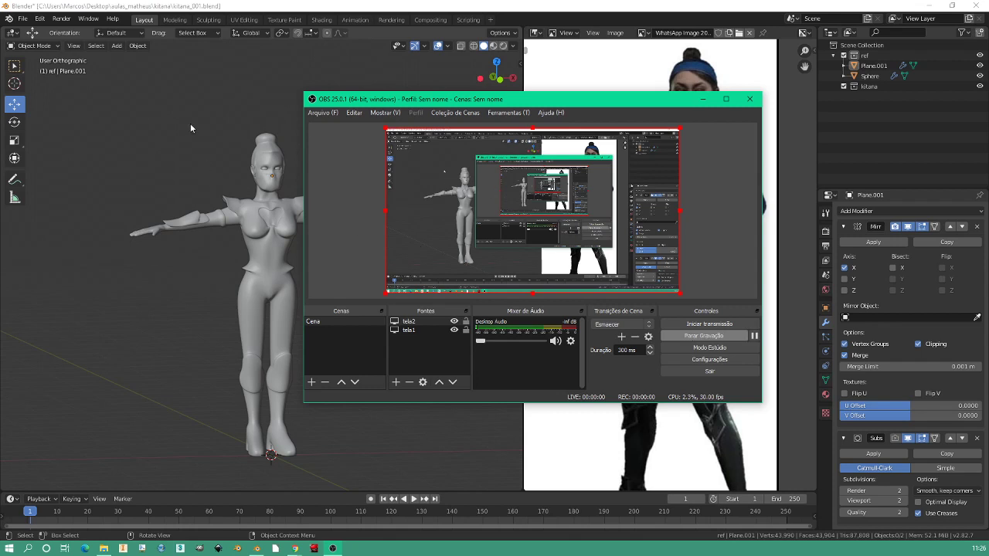
# Add a new material to the Kitana body and tint its base colour blue.
pyautogui.click(259, 247)
pyautogui.scroll(-1, 653, 309)
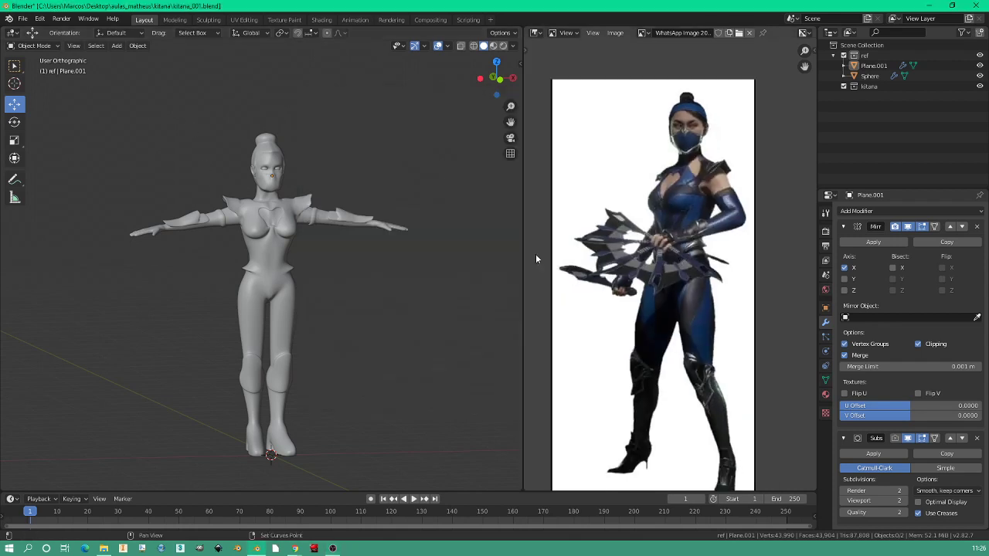
pyautogui.scroll(1, 269, 213)
pyautogui.scroll(1, 268, 213)
pyautogui.scroll(1, 269, 218)
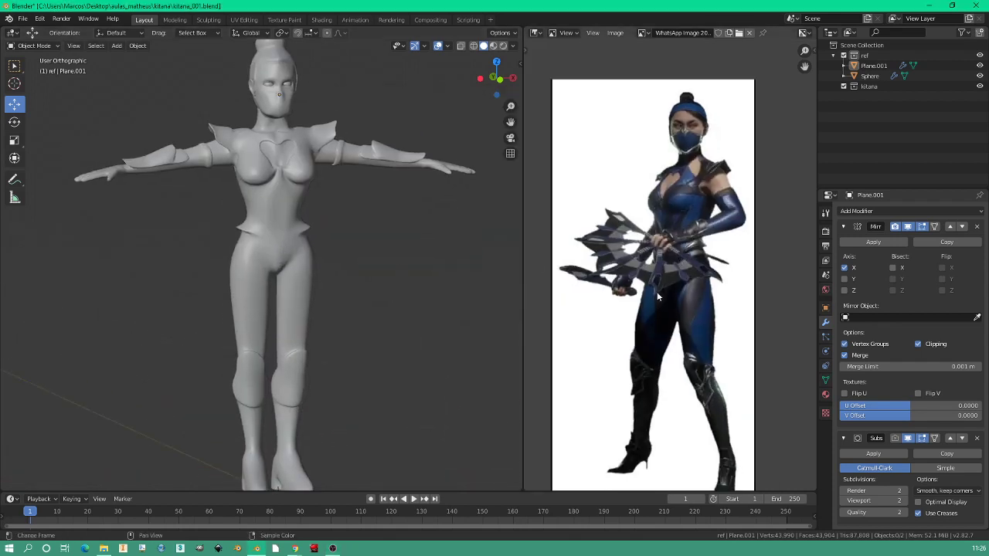
pyautogui.click(825, 393)
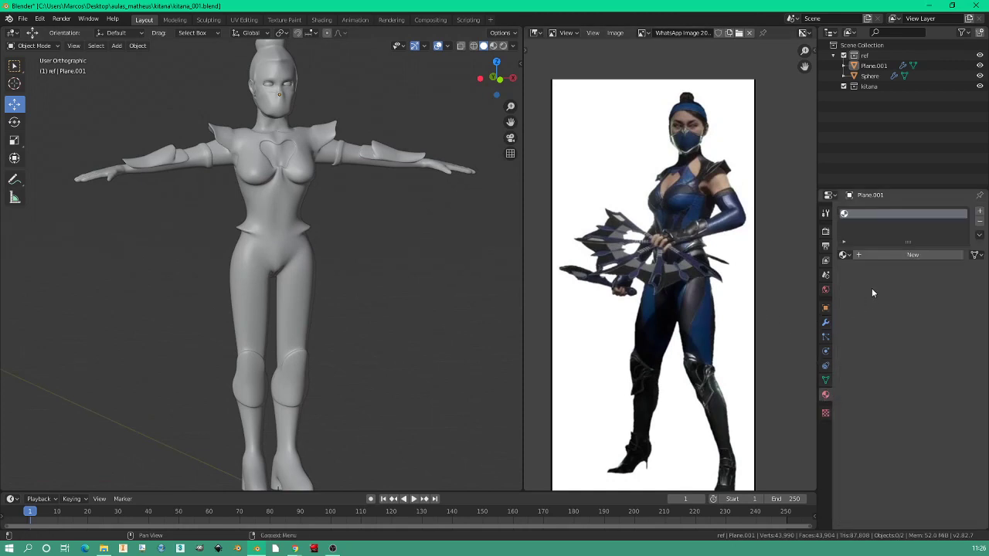
pyautogui.click(902, 254)
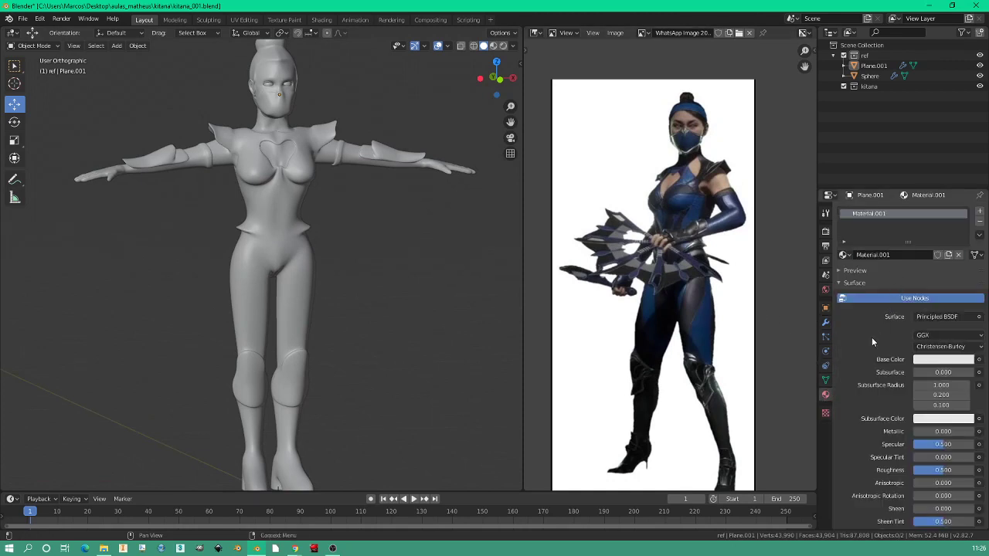
pyautogui.click(929, 360)
pyautogui.moveTo(924, 252); pyautogui.dragTo(950, 258)
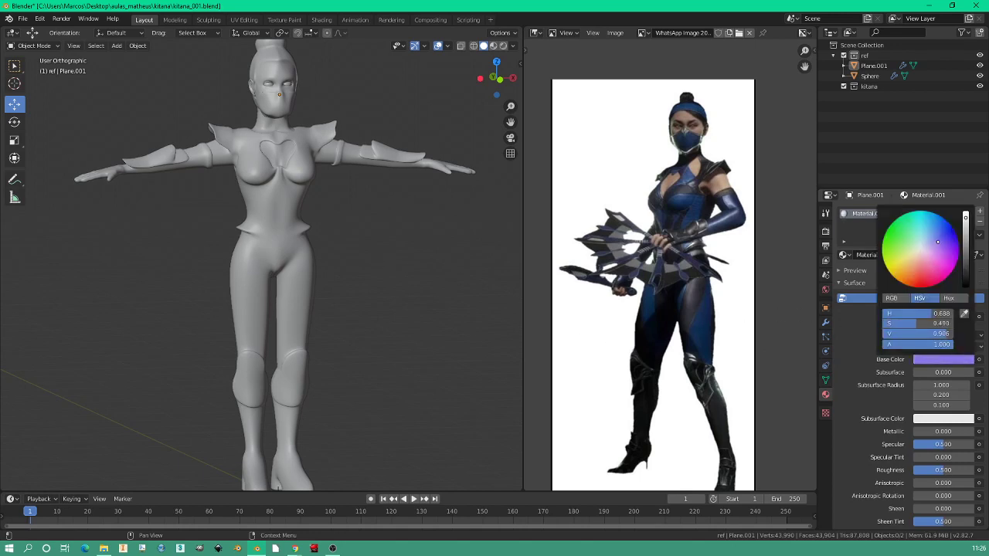
# Switch the viewport to Material Preview and deepen the body colour to a stronger blue.
pyautogui.rightClick(285, 271)
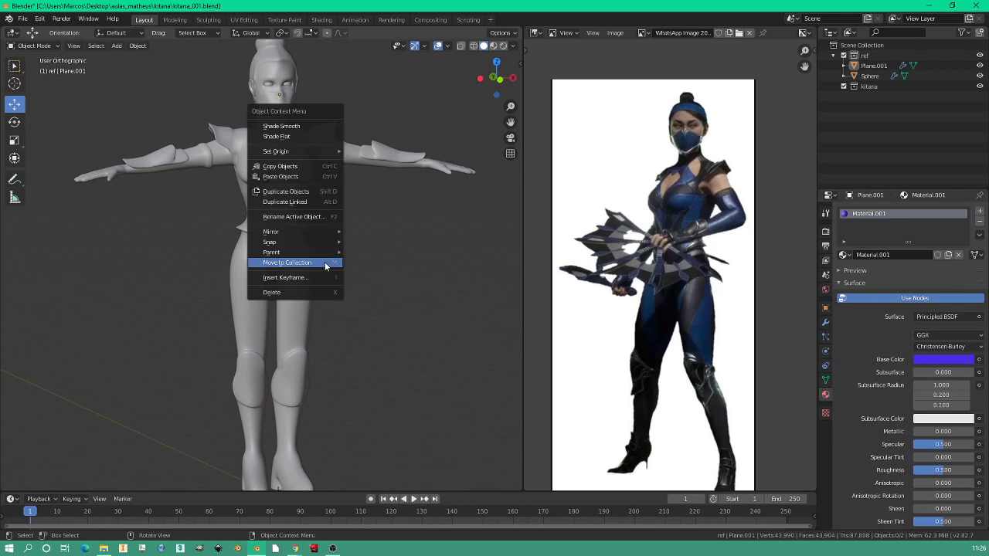
pyautogui.press('z')
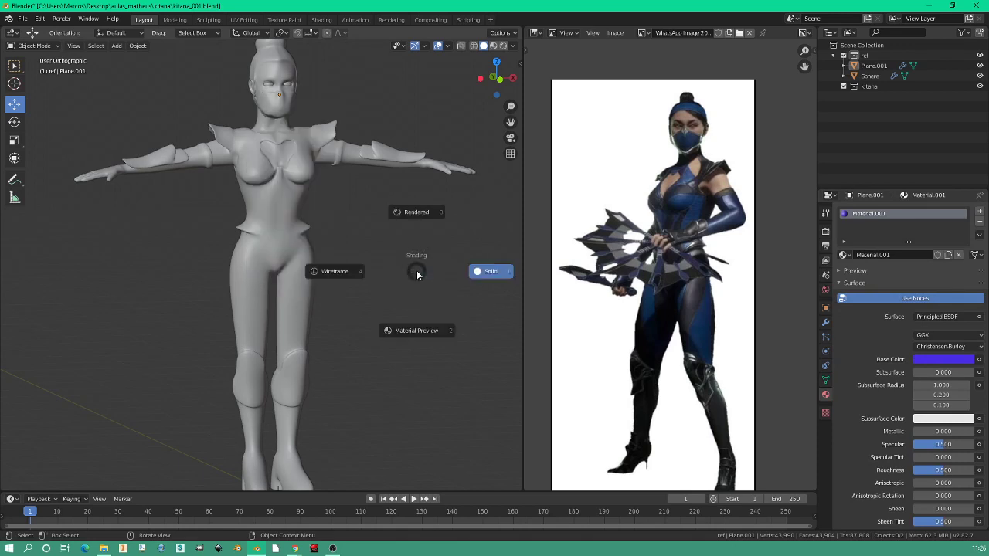
pyautogui.click(412, 330)
pyautogui.moveTo(262, 270)
pyautogui.mouseDown(button='middle')
pyautogui.moveTo(346, 274)
pyautogui.moveTo(288, 269)
pyautogui.moveTo(299, 278)
pyautogui.mouseUp(button='middle')
pyautogui.click(925, 359)
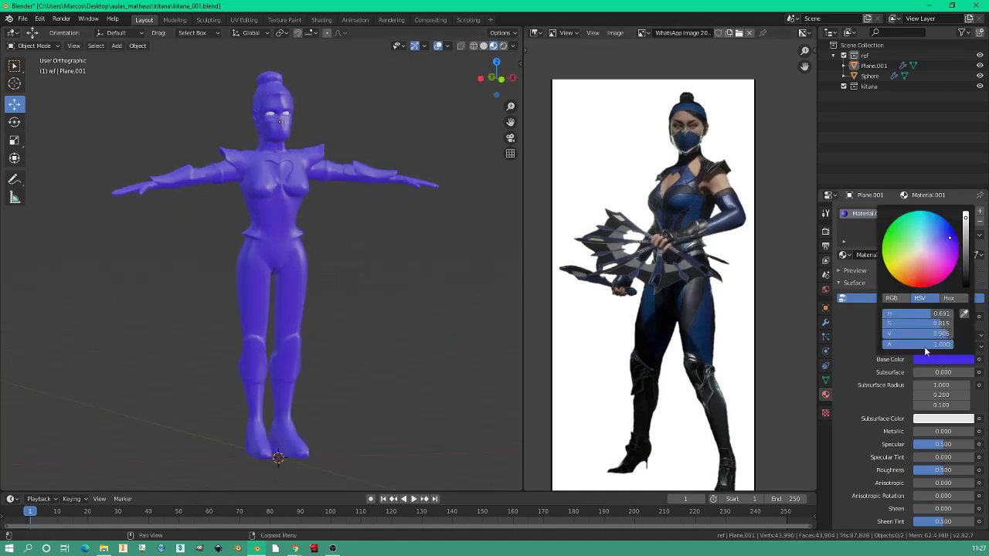
pyautogui.moveTo(949, 240); pyautogui.dragTo(943, 219)
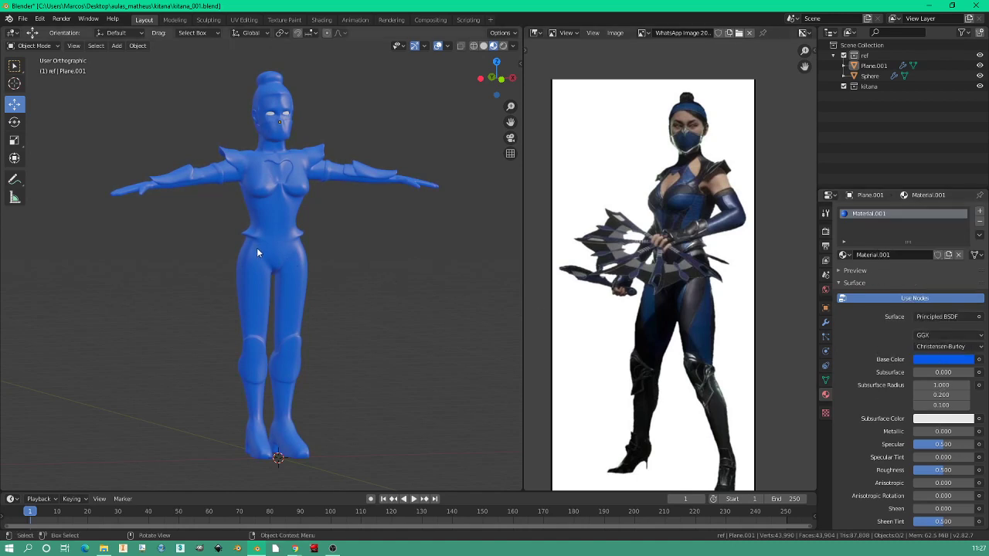
# In Edit Mode, select the linked chest panel faces and add a second material slot.
pyautogui.scroll(1, 256, 247)
pyautogui.scroll(3, 261, 288)
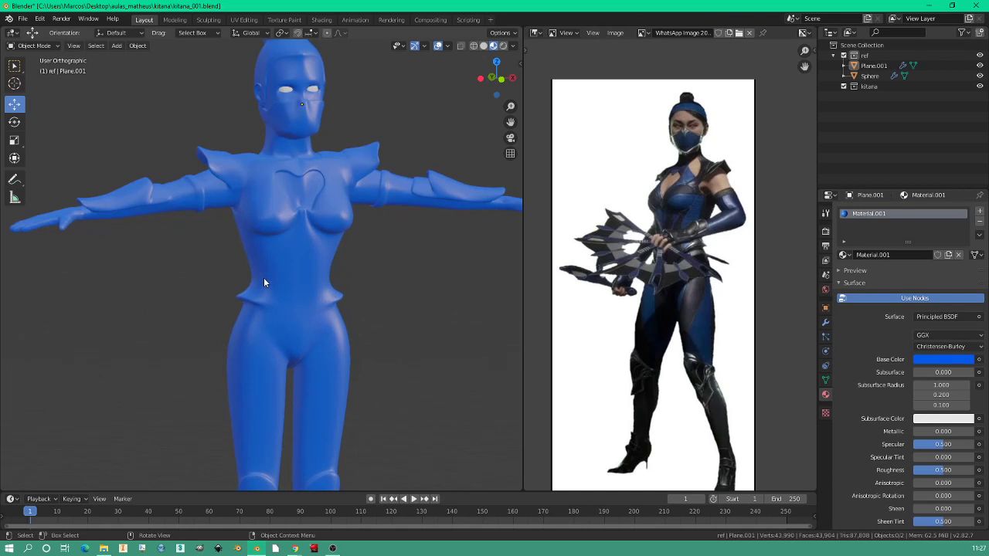
pyautogui.moveTo(269, 238); pyautogui.dragTo(269, 271, button='middle')
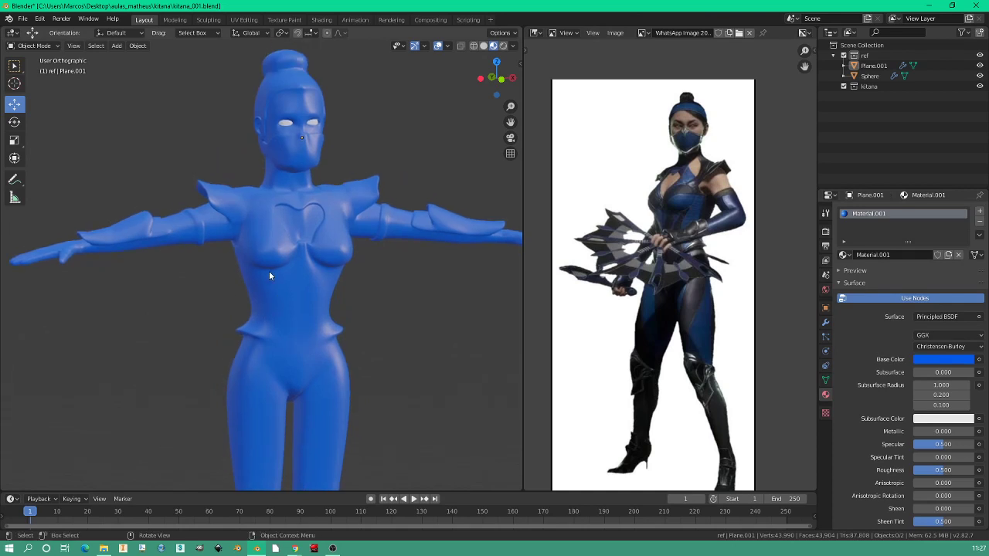
pyautogui.press('Tab')
pyautogui.moveTo(264, 296)
pyautogui.mouseDown(button='middle')
pyautogui.moveTo(276, 297)
pyautogui.moveTo(283, 274)
pyautogui.mouseUp(button='middle')
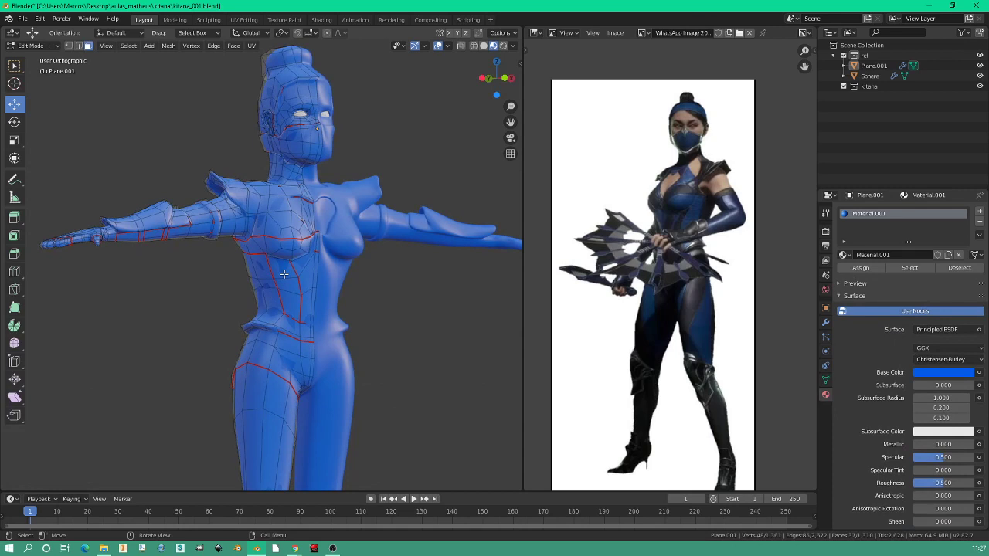
pyautogui.click(290, 273)
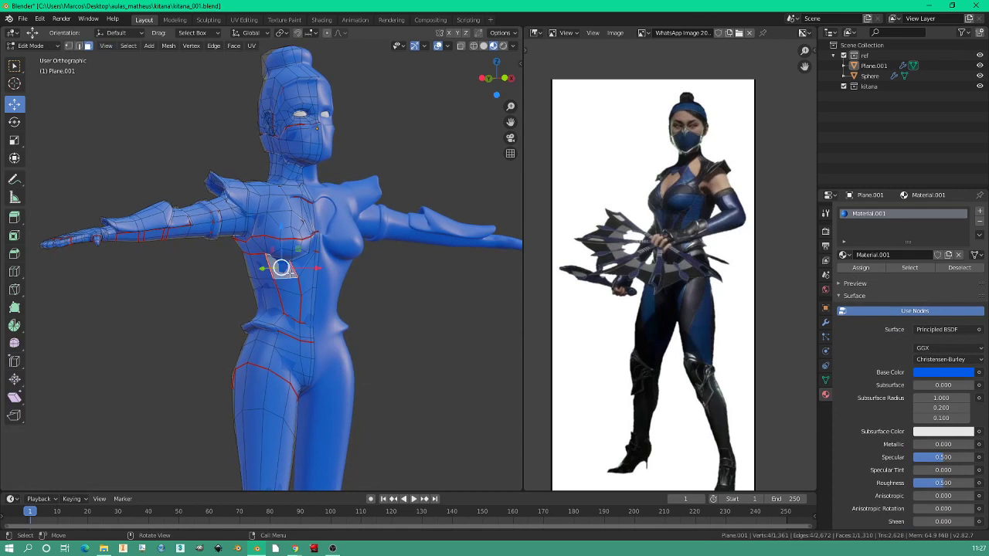
pyautogui.hotkey('ctrl', 'l')
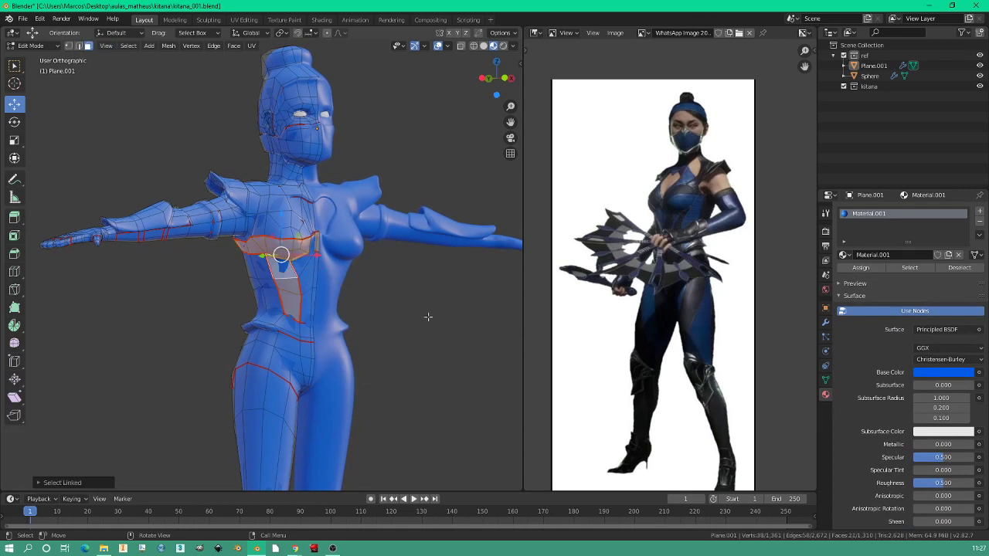
pyautogui.click(979, 211)
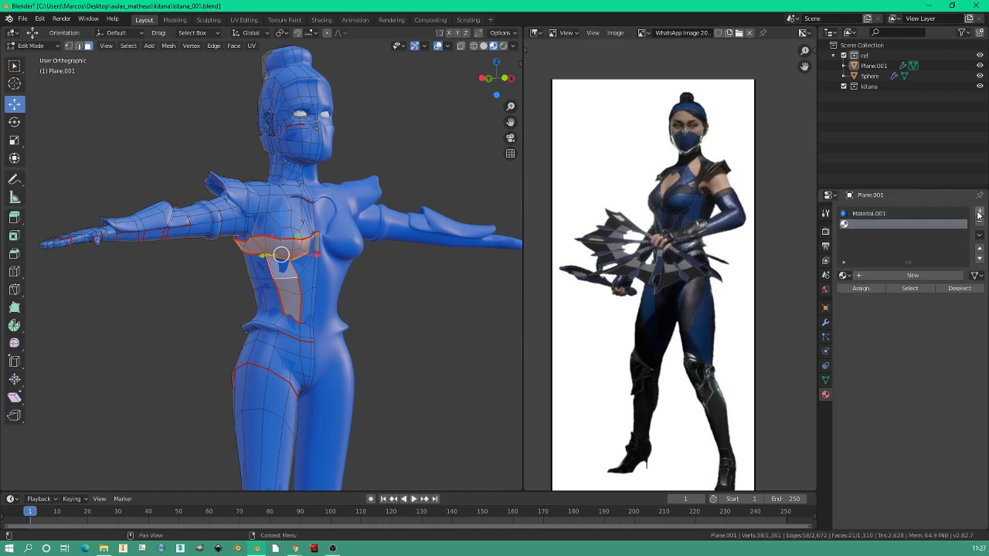
# Create Material.002, darken it to black, and assign it to the chest panel faces.
pyautogui.click(889, 277)
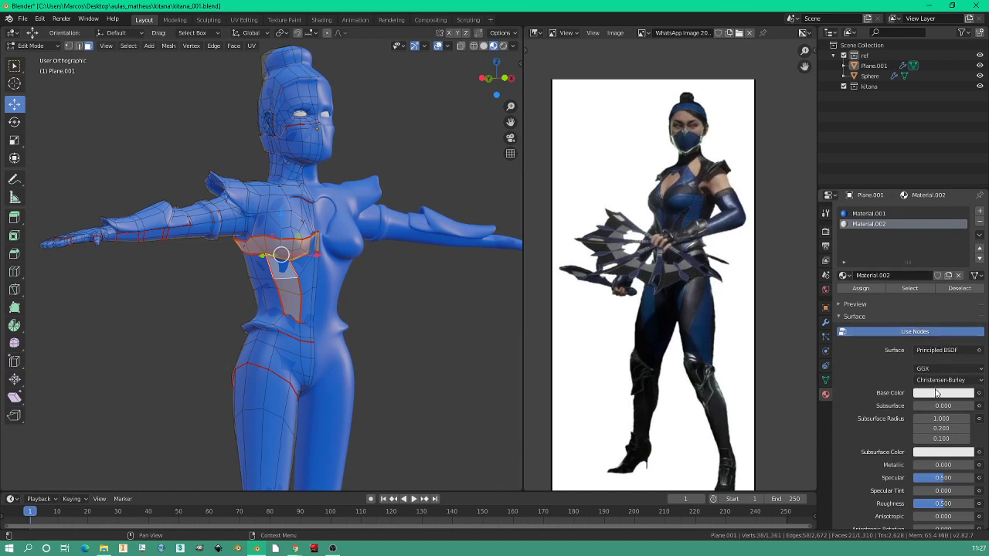
pyautogui.click(937, 393)
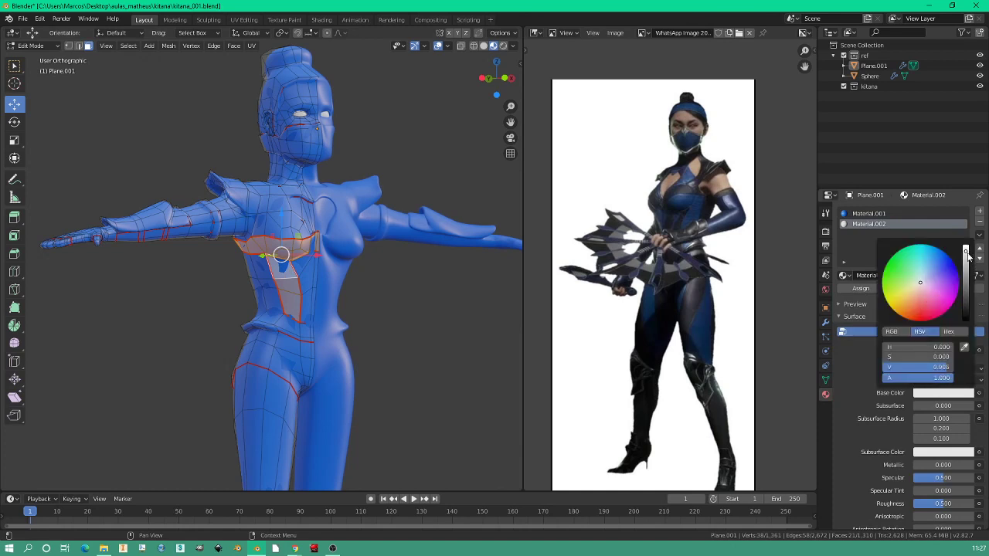
pyautogui.moveTo(966, 253); pyautogui.dragTo(966, 319)
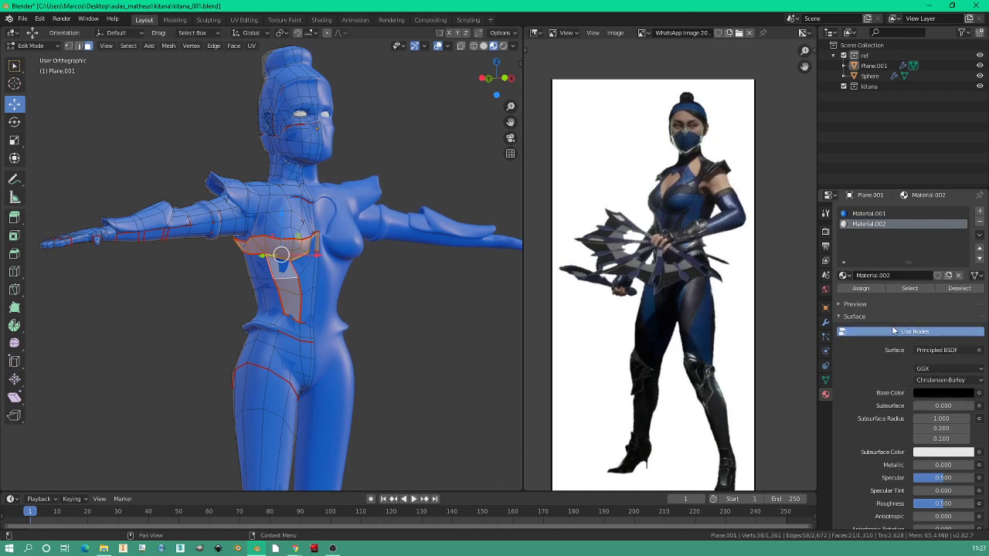
pyautogui.click(868, 290)
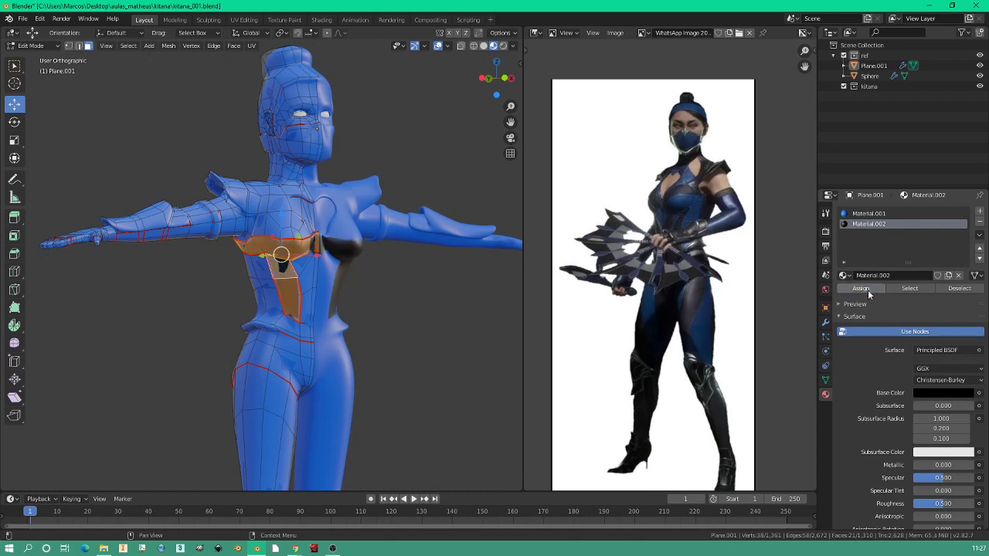
# Orbit to face the model and select a face on top of the head.
pyautogui.moveTo(194, 294); pyautogui.dragTo(252, 307, button='middle')
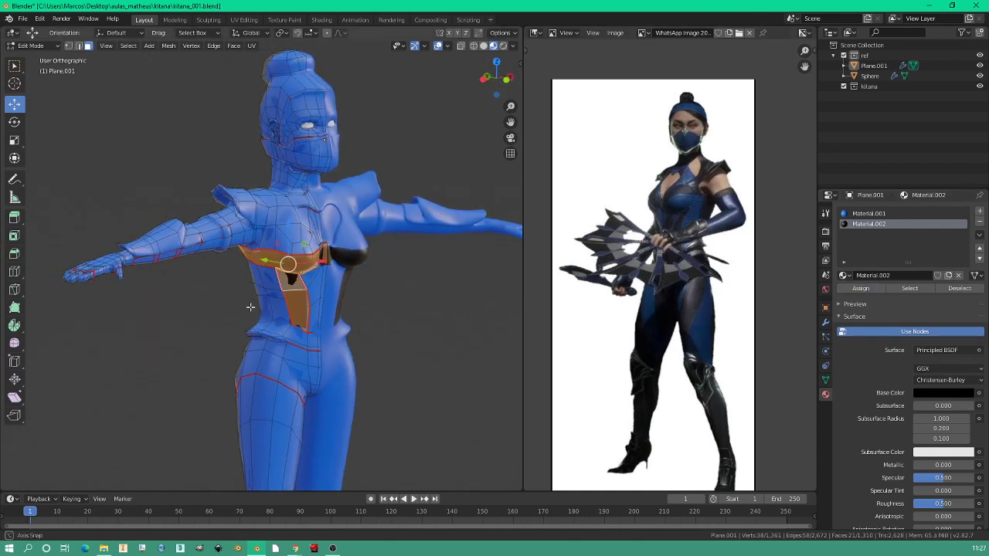
pyautogui.moveTo(252, 307); pyautogui.dragTo(219, 306, button='middle')
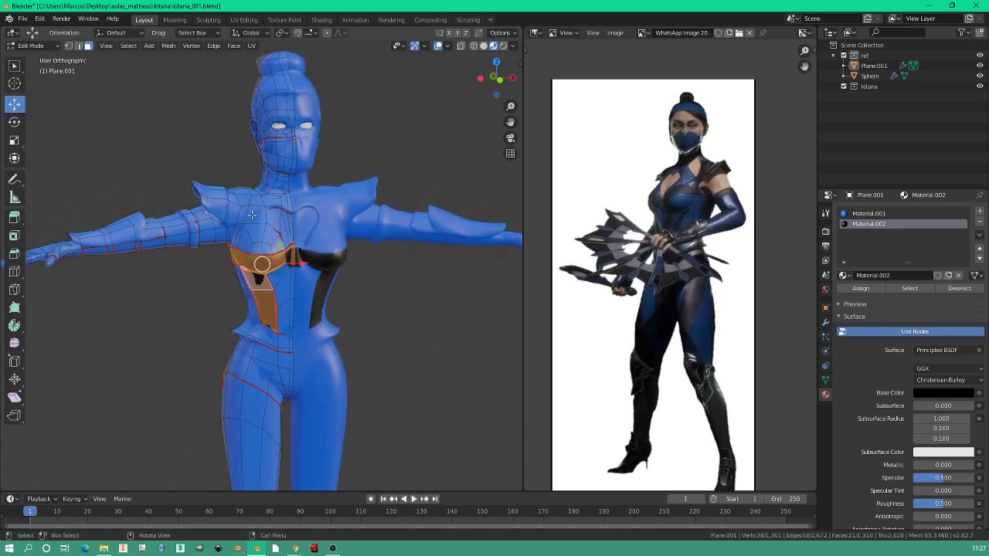
pyautogui.click(267, 87)
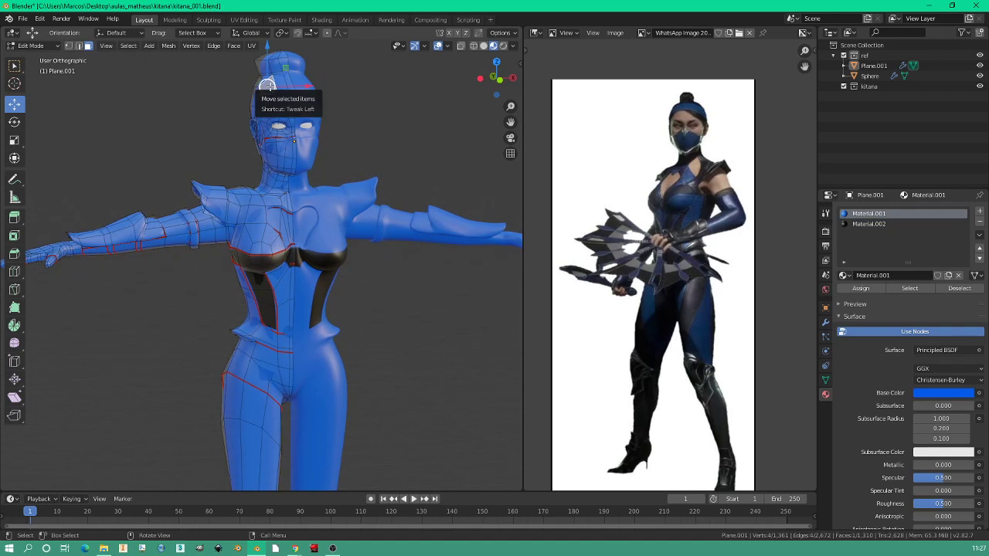
# Select the whole hair bun and give it a new black third material.
pyautogui.hotkey('ctrl', 'l')
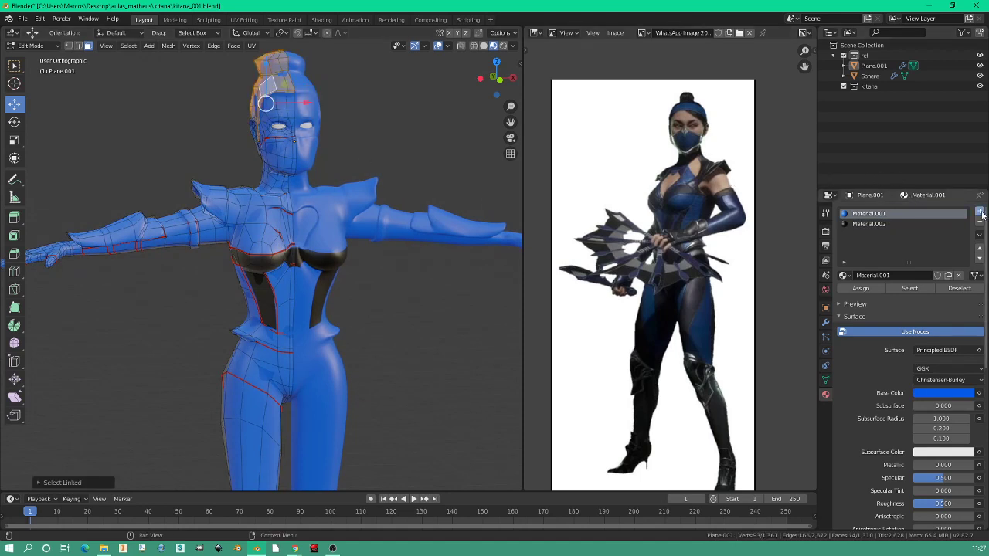
pyautogui.click(980, 212)
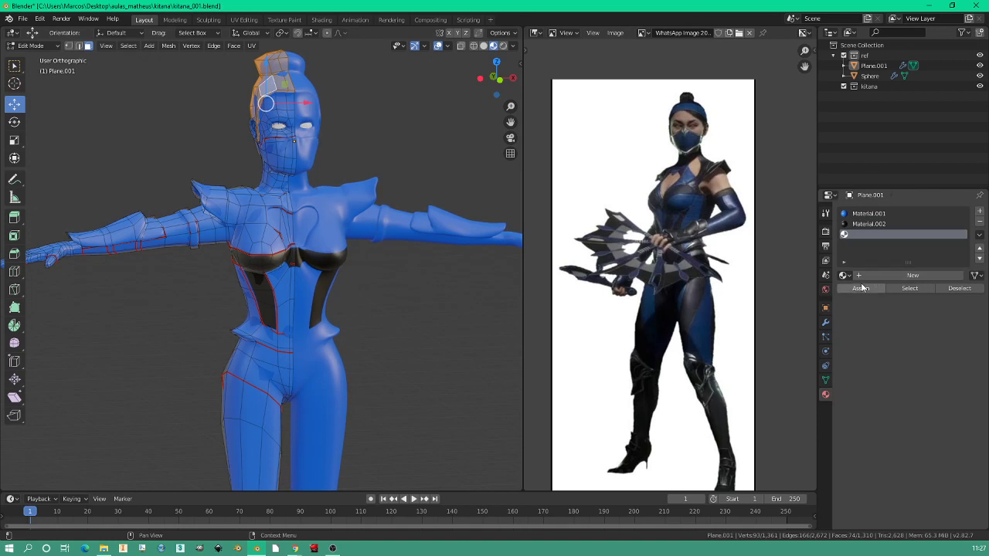
pyautogui.click(900, 275)
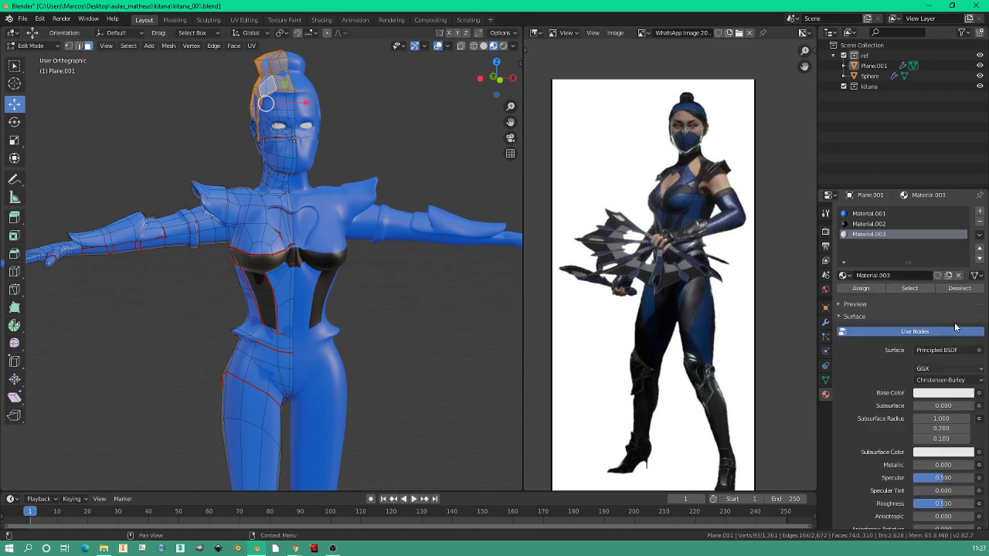
pyautogui.click(966, 393)
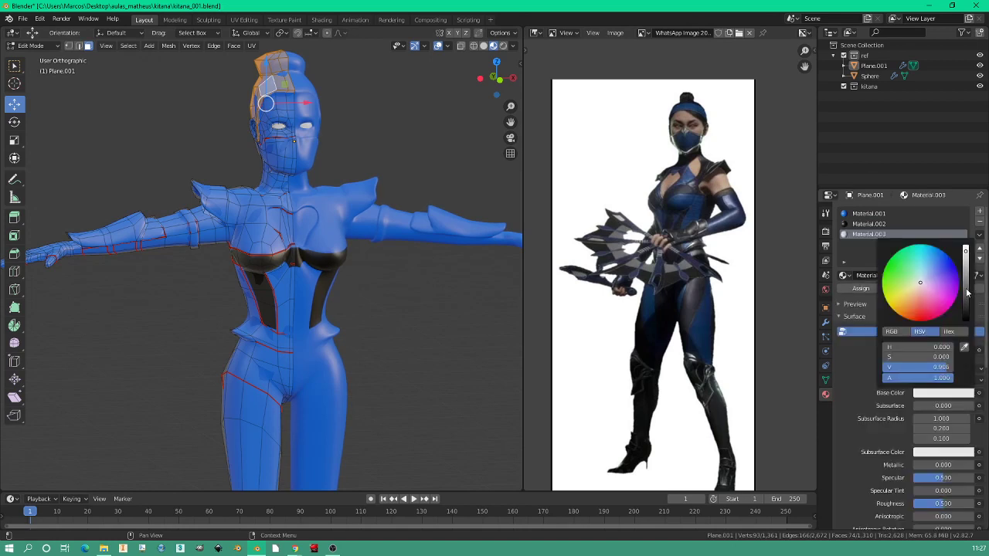
pyautogui.moveTo(966, 255); pyautogui.dragTo(966, 319)
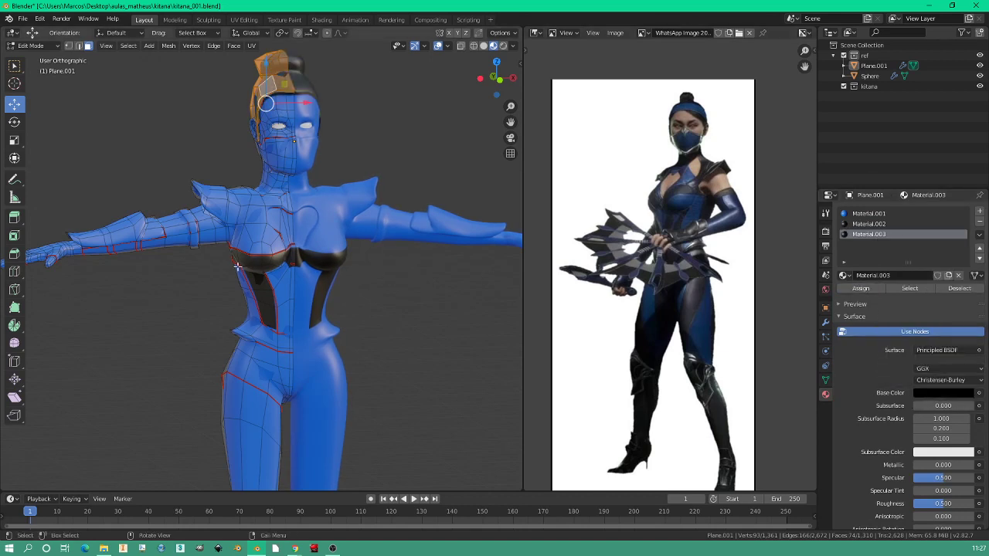
# Rename Material.003 to 'cabelo' and reselect the black material slot.
pyautogui.click(124, 236)
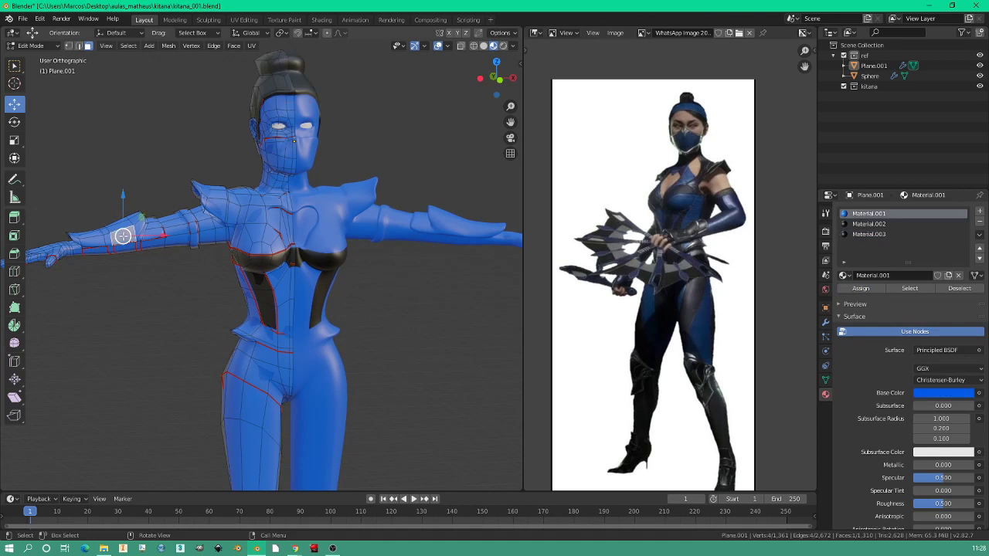
pyautogui.click(867, 234)
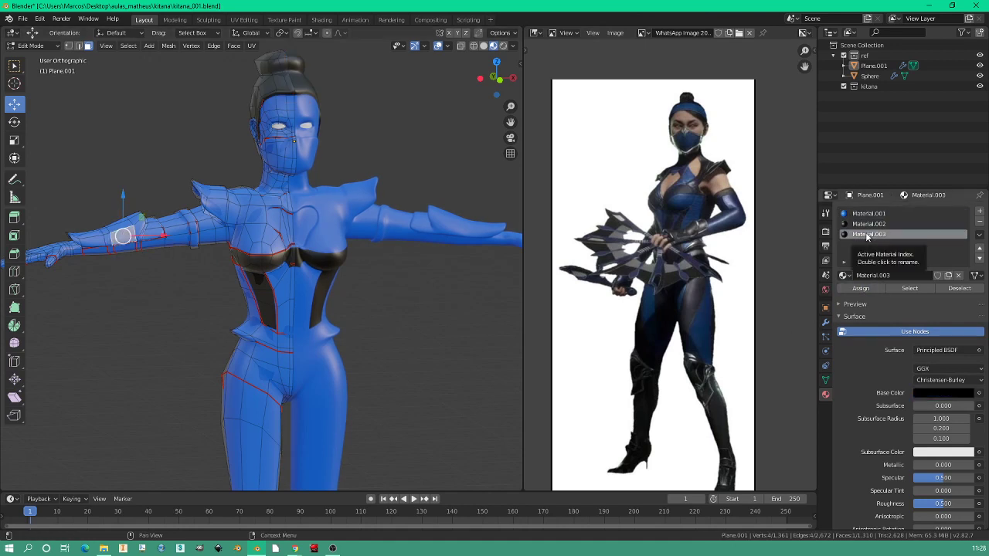
pyautogui.doubleClick(867, 234)
pyautogui.write('ca')
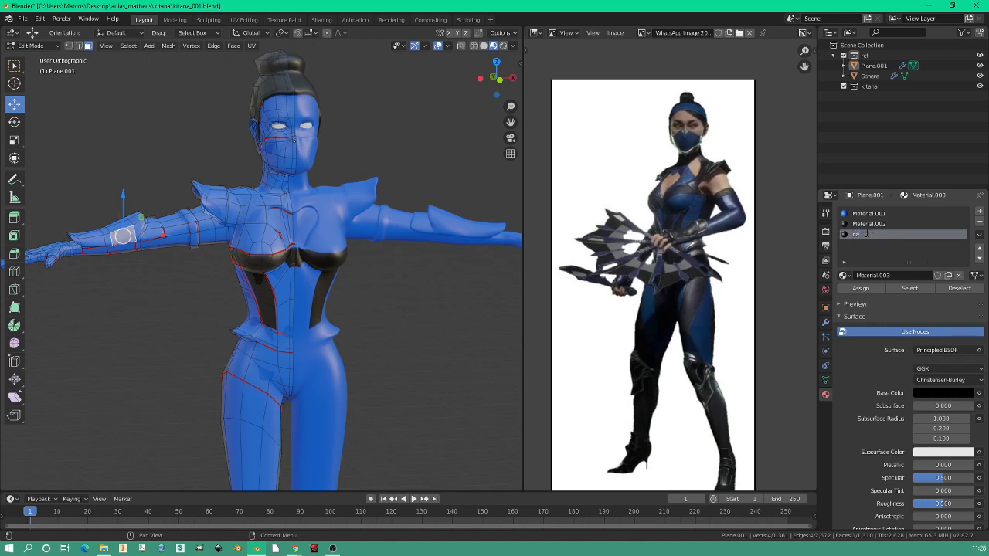
pyautogui.write('belo')
pyautogui.press('Return')
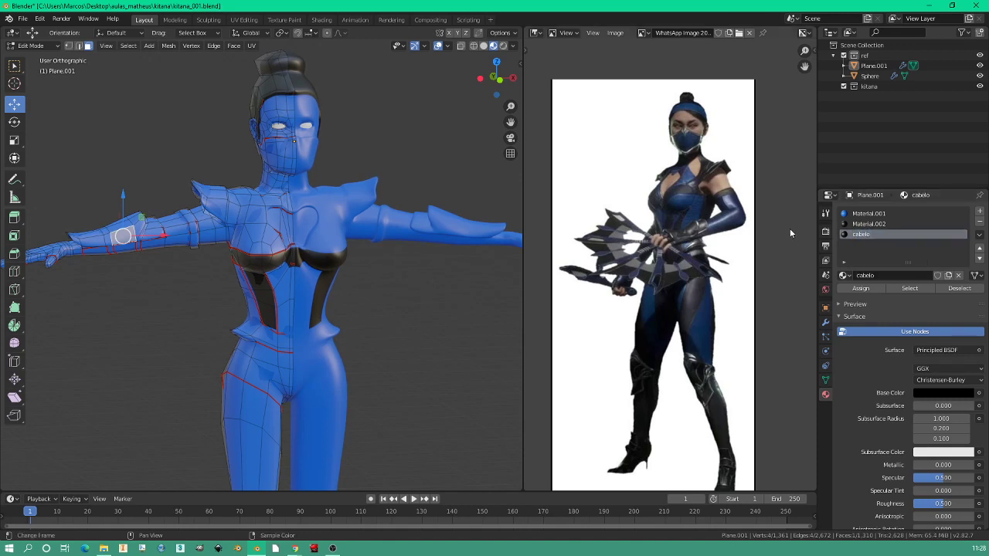
pyautogui.click(866, 224)
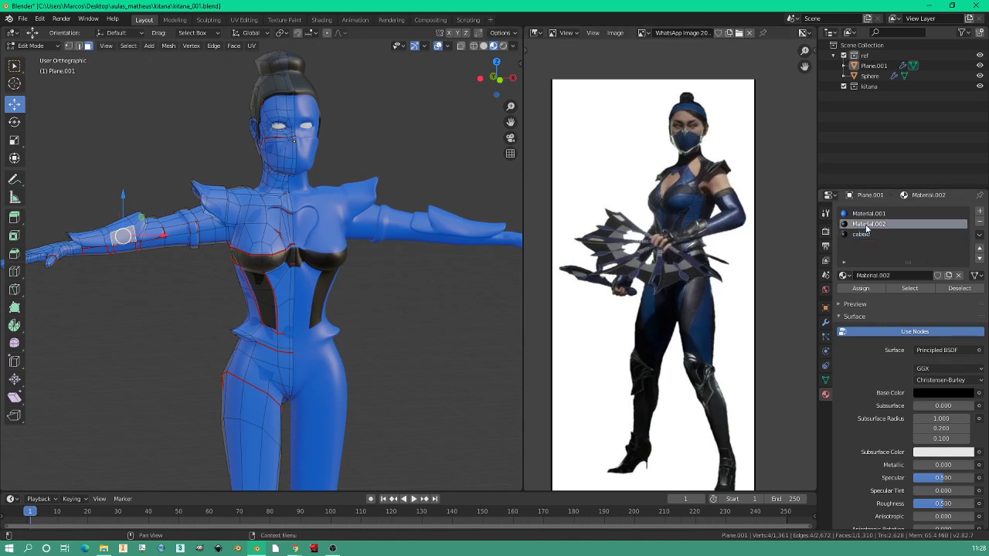
# Make the forearm glove and upper-arm band black with Material.002.
pyautogui.click(95, 242)
pyautogui.hotkey('ctrl', 'l')
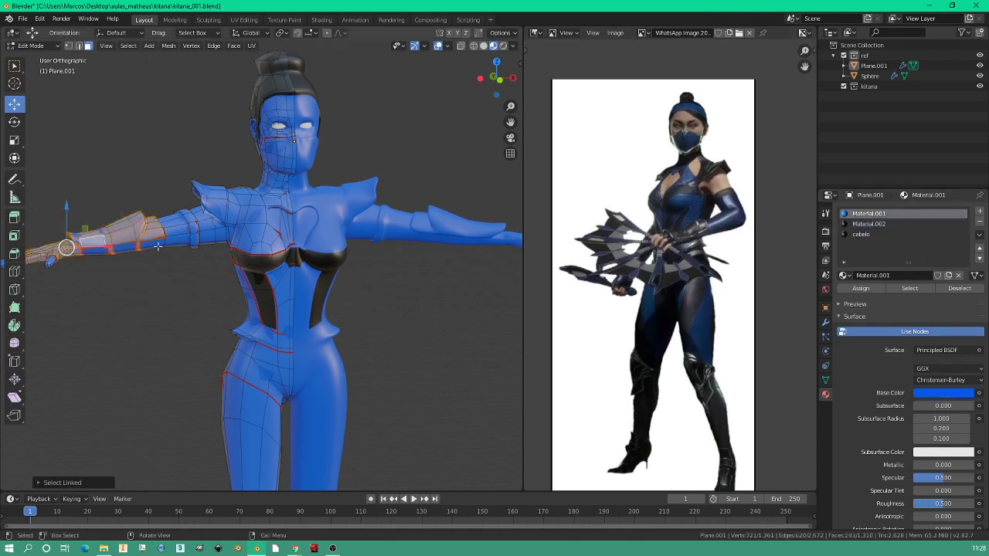
pyautogui.click(869, 223)
pyautogui.click(862, 289)
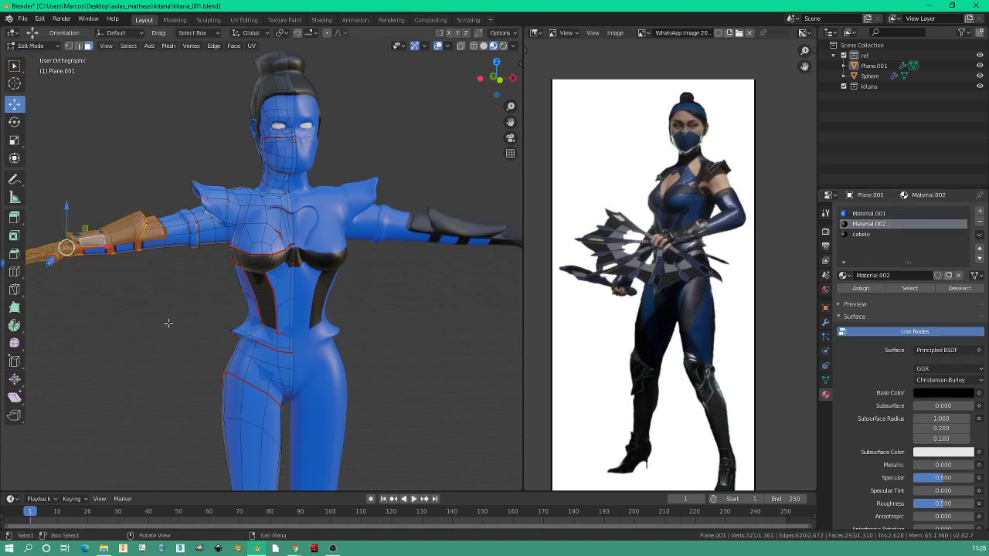
pyautogui.click(191, 233)
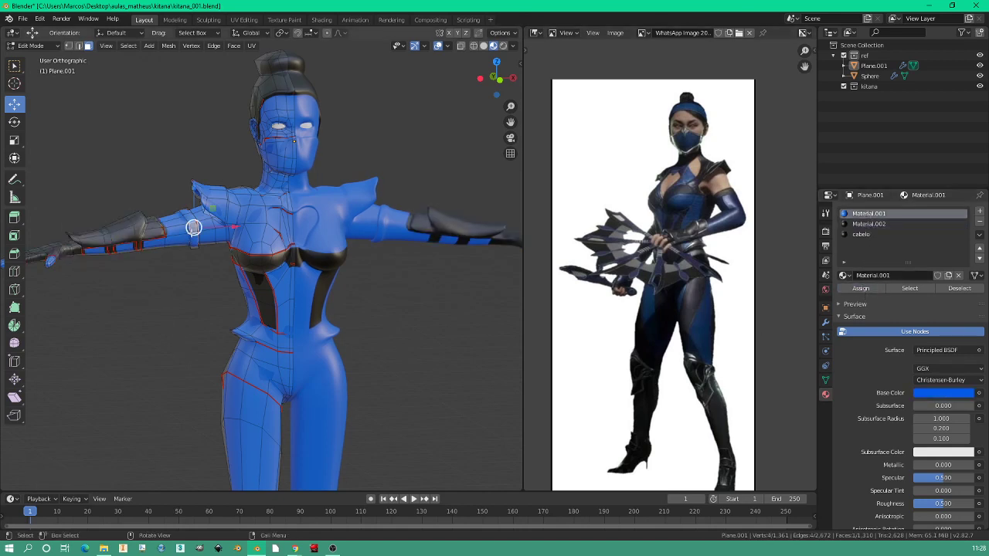
pyautogui.hotkey('ctrl', 'l')
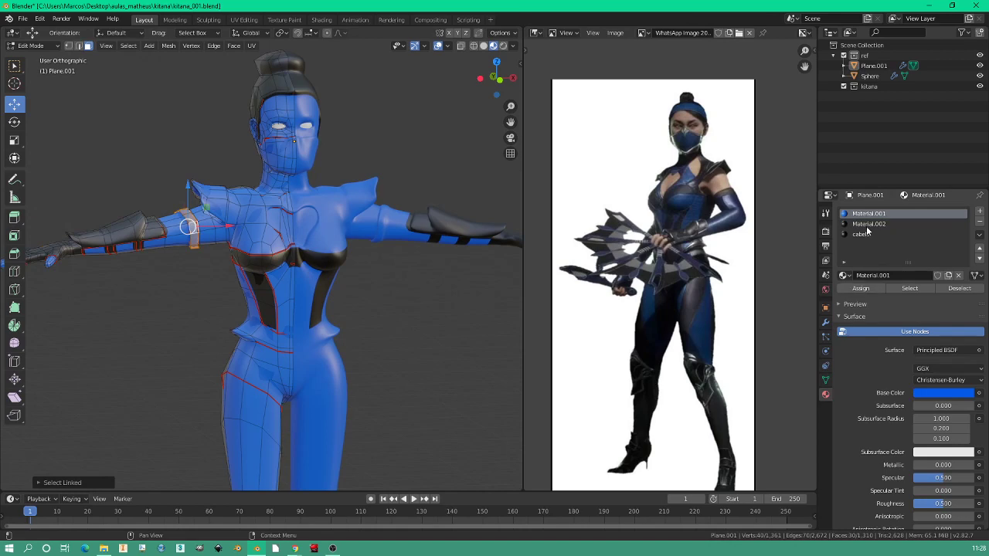
pyautogui.click(868, 223)
pyautogui.click(861, 288)
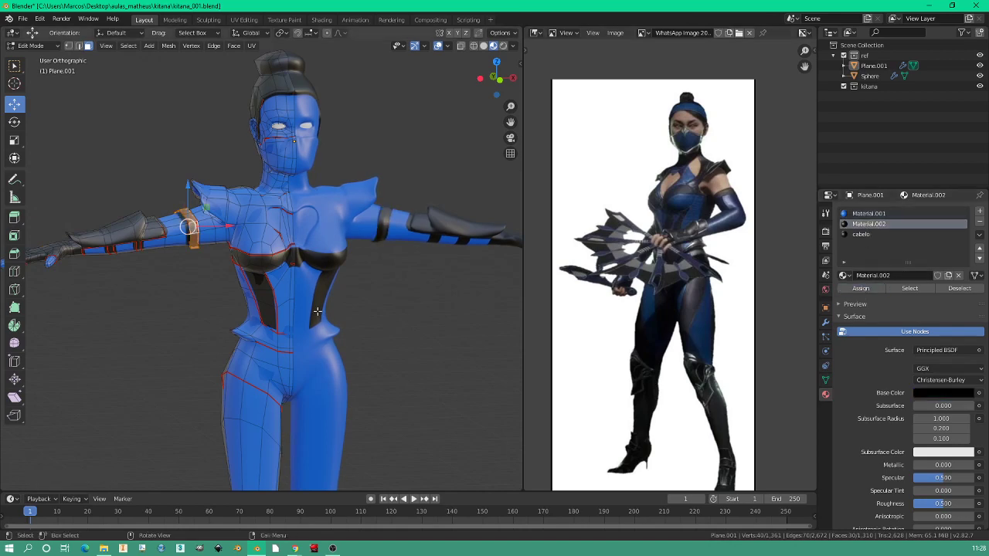
# Turn the knee section and the shin and boot black with Material.002.
pyautogui.moveTo(327, 295)
pyautogui.mouseDown(button='middle')
pyautogui.moveTo(330, 307)
pyautogui.moveTo(378, 293)
pyautogui.moveTo(364, 287)
pyautogui.moveTo(296, 303)
pyautogui.mouseUp(button='middle')
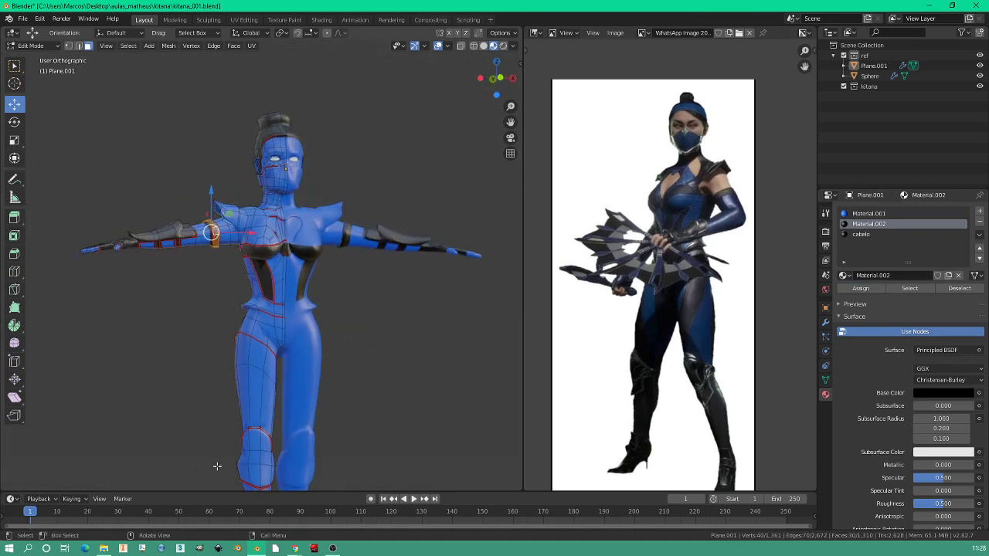
pyautogui.click(253, 448)
pyautogui.hotkey('ctrl', 'l')
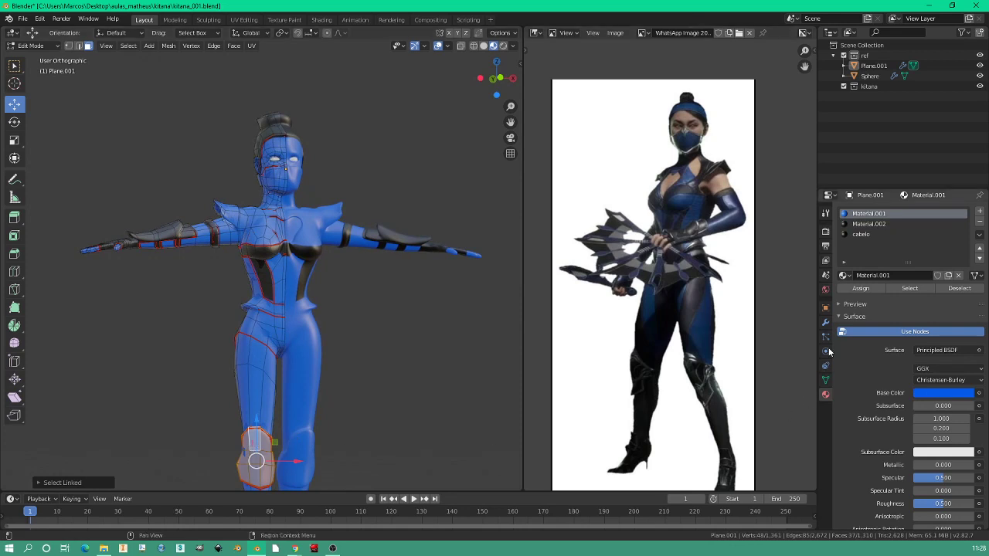
pyautogui.click(869, 223)
pyautogui.click(859, 289)
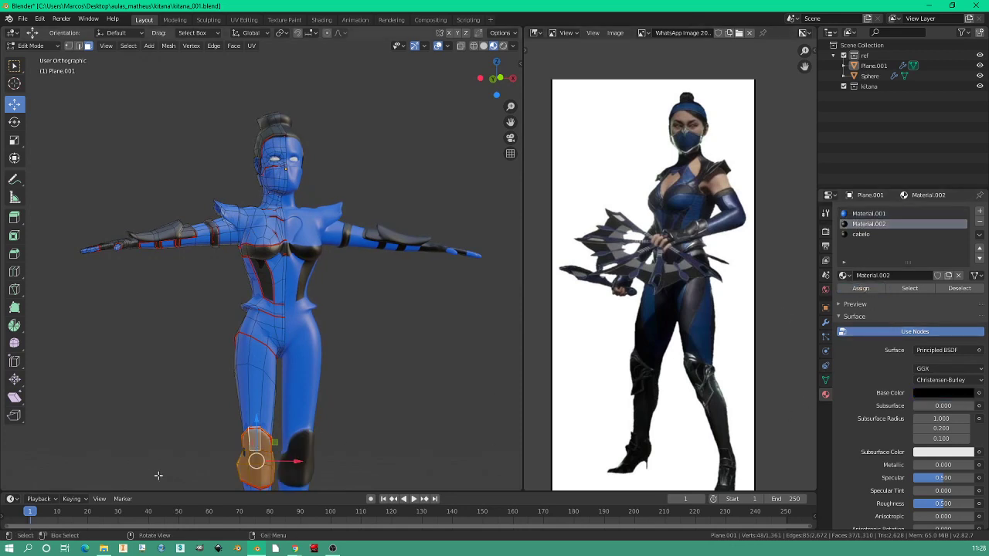
pyautogui.keyDown('shift'); pyautogui.scroll(-2, 141, 371); pyautogui.keyUp('shift')
pyautogui.keyDown('shift'); pyautogui.scroll(-3, 246, 354); pyautogui.keyUp('shift')
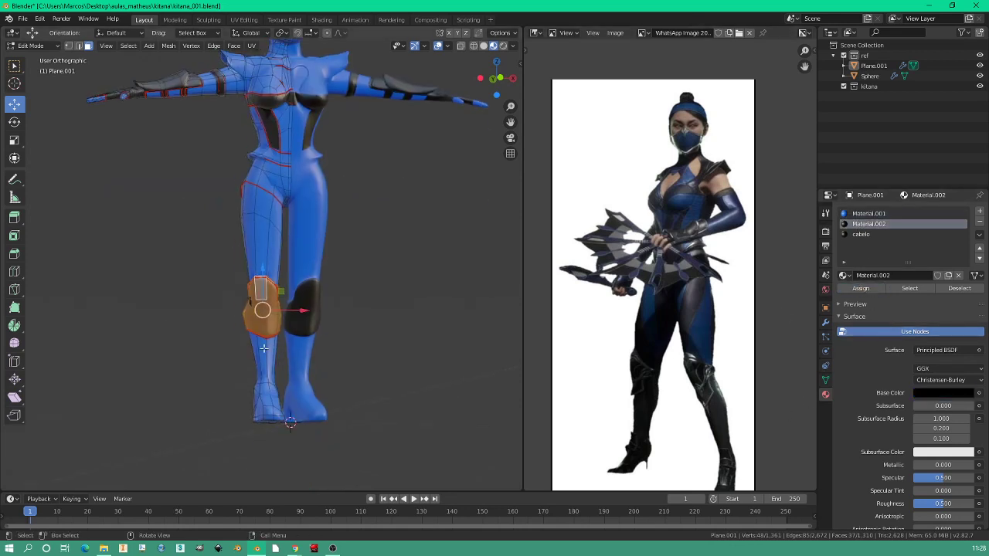
pyautogui.click(264, 349)
pyautogui.hotkey('ctrl', 'l')
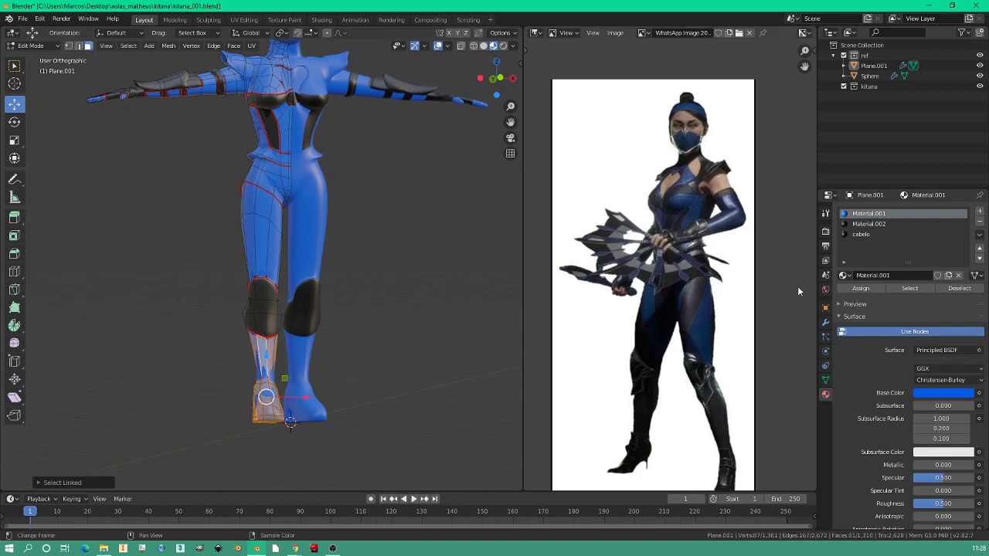
pyautogui.click(868, 223)
pyautogui.click(860, 288)
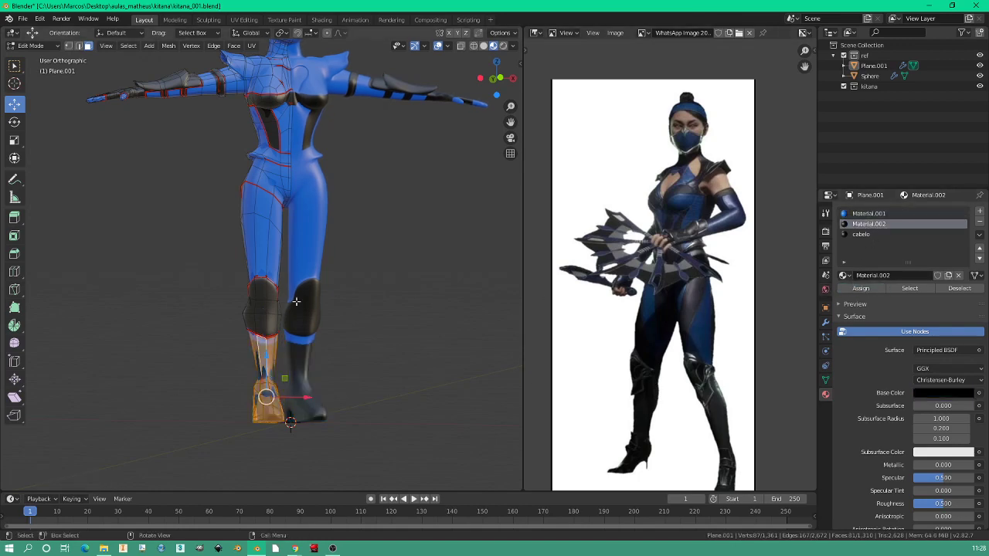
# Make the hip panel black, clear the selection, and inspect the torso.
pyautogui.moveTo(260, 285)
pyautogui.mouseDown(button='middle')
pyautogui.moveTo(289, 291)
pyautogui.moveTo(284, 212)
pyautogui.mouseUp(button='middle')
pyautogui.click(262, 182)
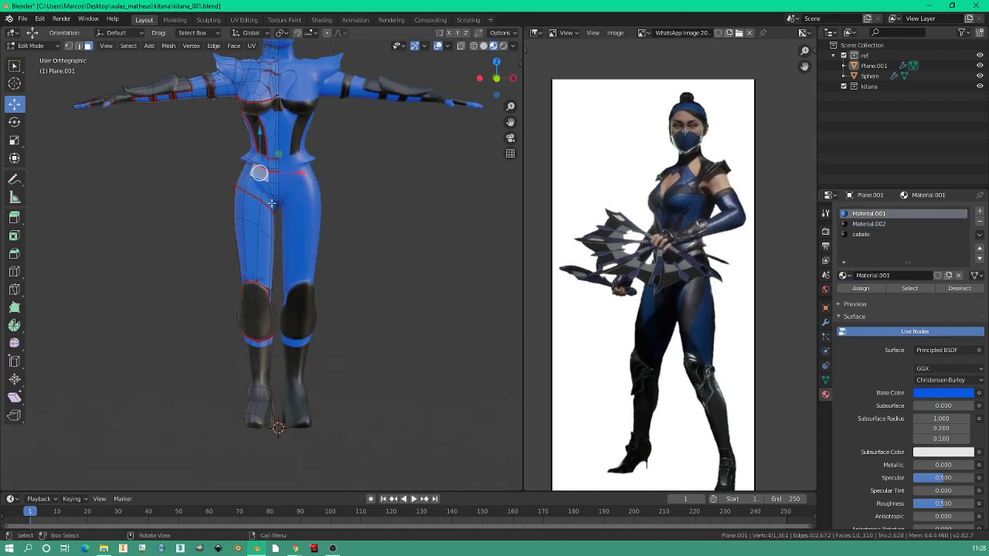
pyautogui.press('l')
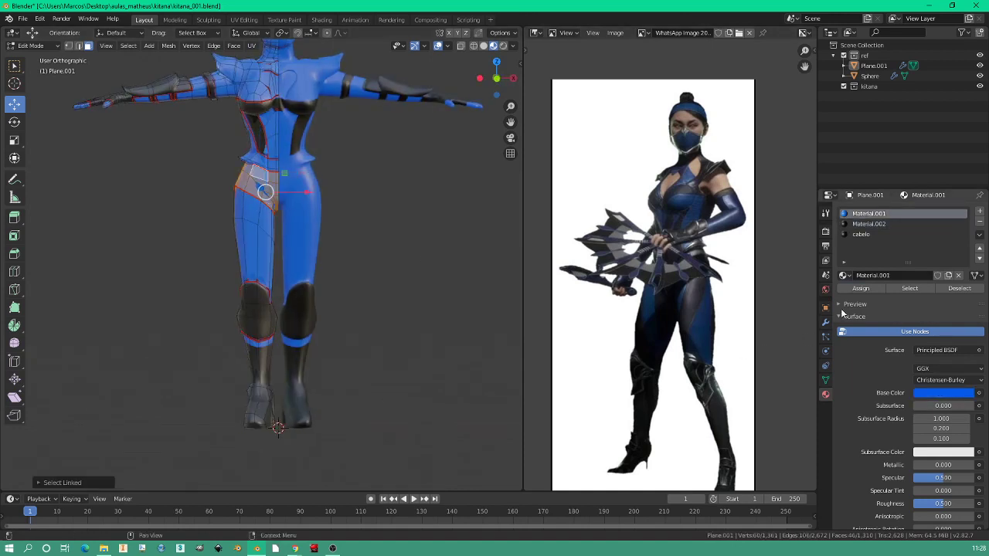
pyautogui.click(869, 226)
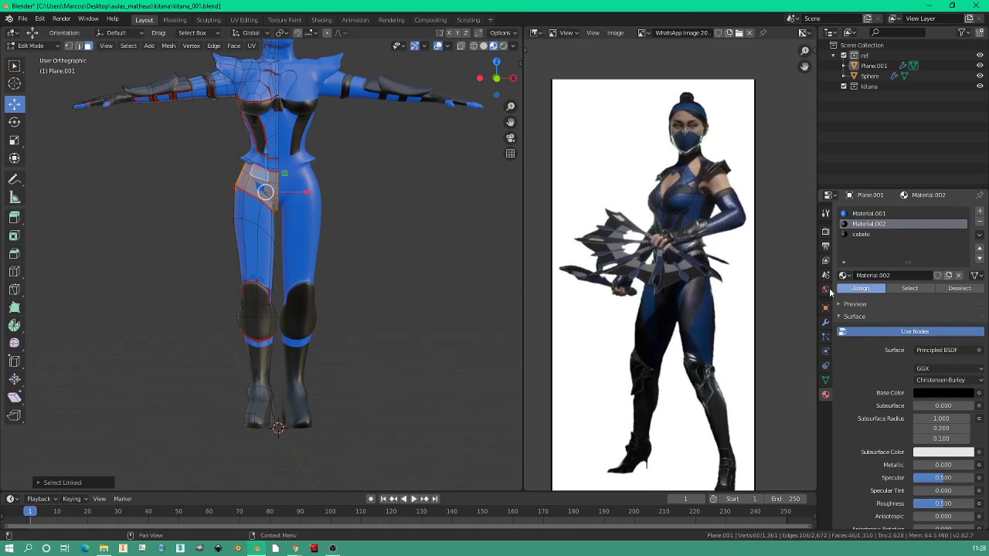
pyautogui.click(861, 288)
pyautogui.click(186, 258)
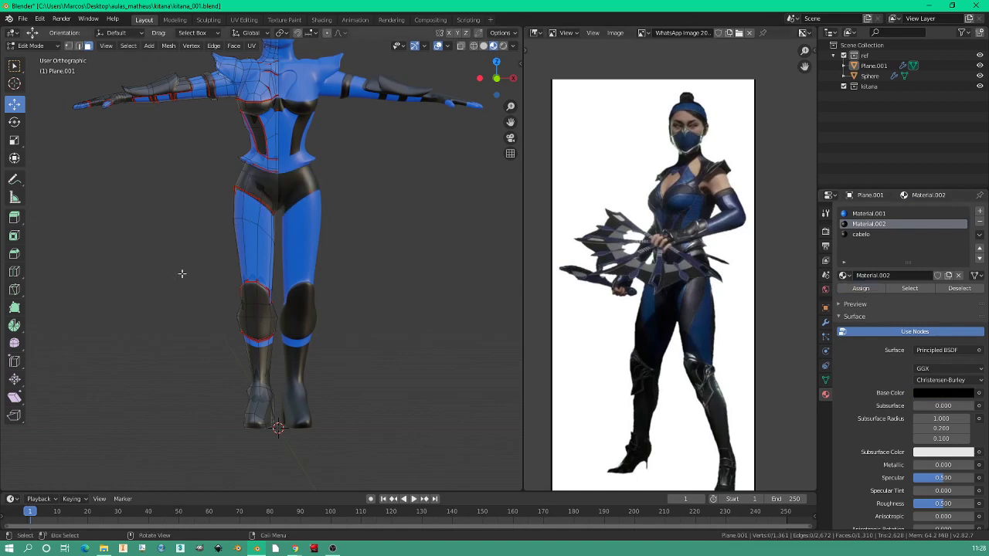
pyautogui.moveTo(182, 273)
pyautogui.mouseDown(button='middle')
pyautogui.moveTo(187, 265)
pyautogui.moveTo(209, 335)
pyautogui.moveTo(258, 324)
pyautogui.moveTo(329, 330)
pyautogui.moveTo(225, 329)
pyautogui.moveTo(283, 269)
pyautogui.mouseUp(button='middle')
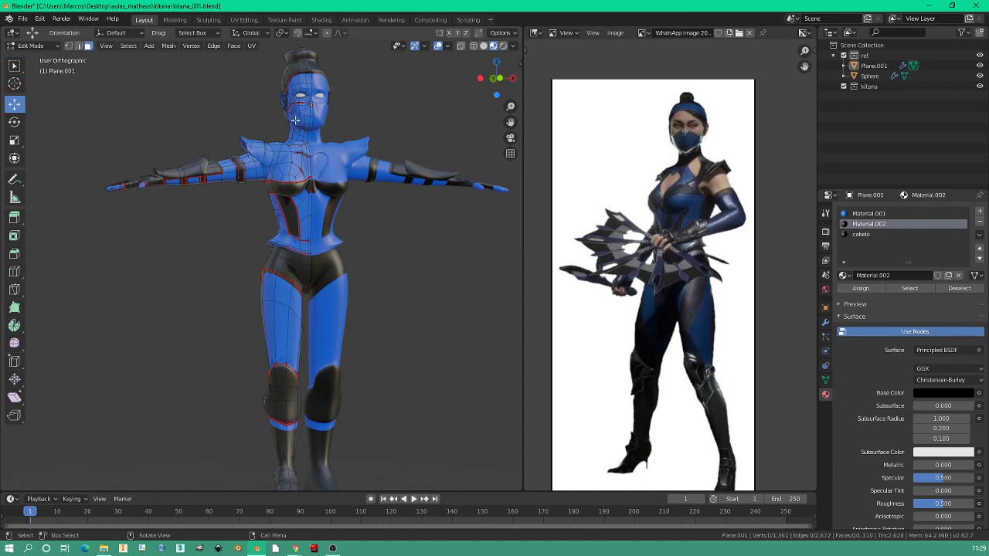
pyautogui.moveTo(295, 121)
pyautogui.mouseDown(button='middle')
pyautogui.moveTo(372, 176)
pyautogui.moveTo(331, 193)
pyautogui.mouseUp(button='middle')
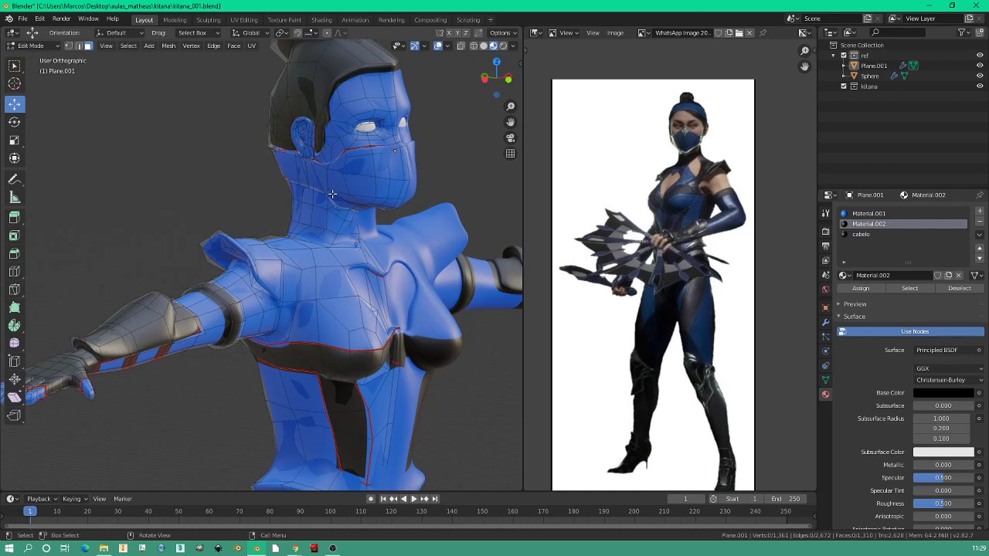
pyautogui.moveTo(394, 149); pyautogui.dragTo(332, 158, button='middle')
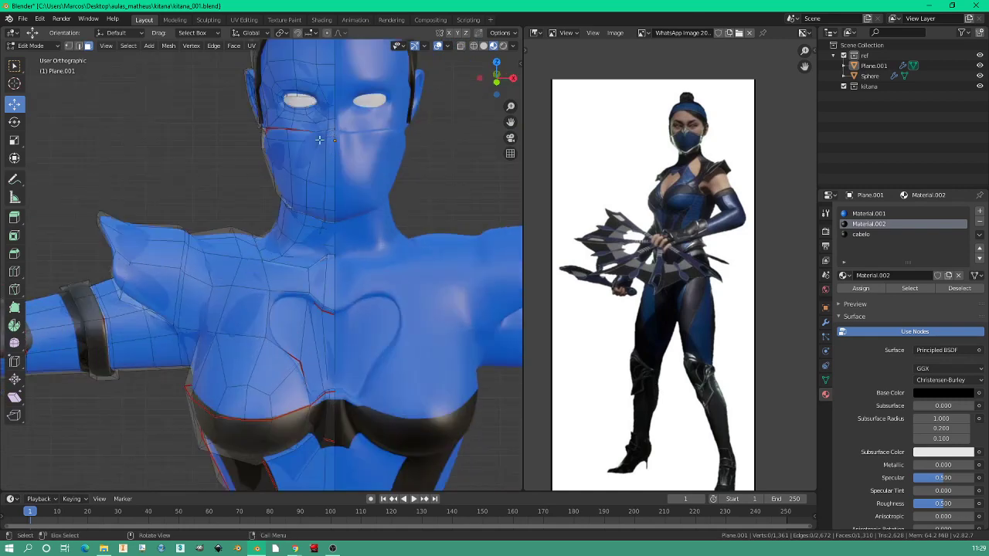
pyautogui.moveTo(180, 177); pyautogui.dragTo(228, 179, button='middle')
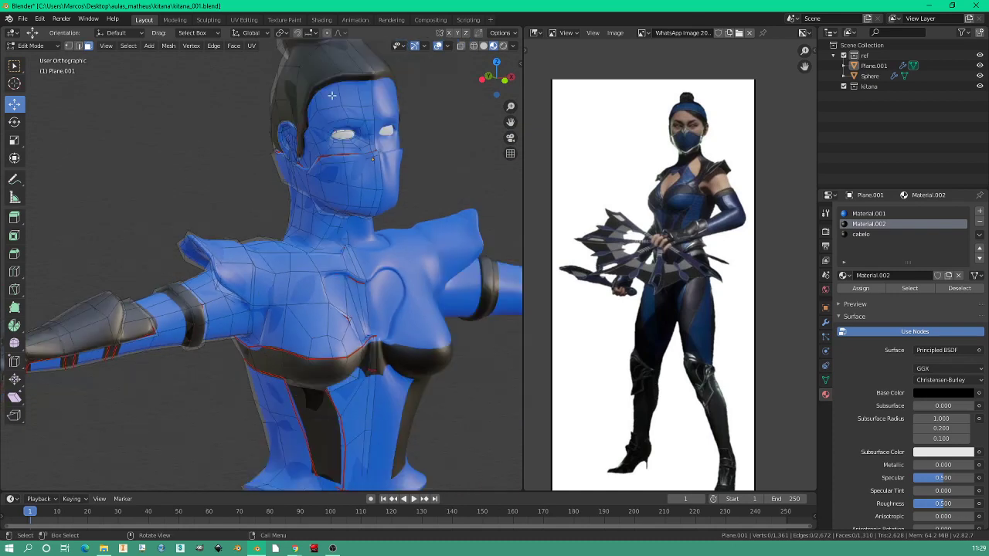
# Add a fourth material slot with a new material named 'pele'.
pyautogui.click(980, 211)
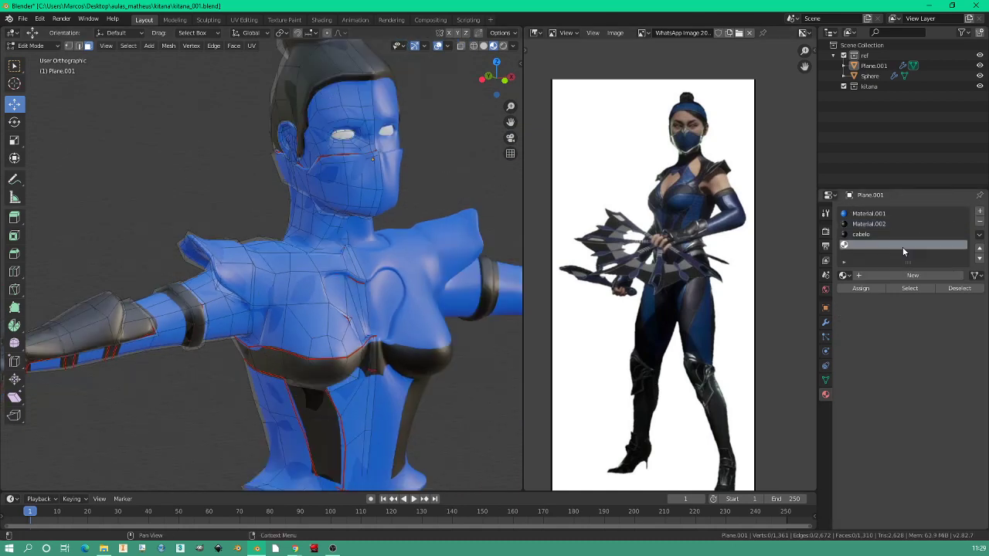
pyautogui.click(875, 276)
pyautogui.doubleClick(862, 246)
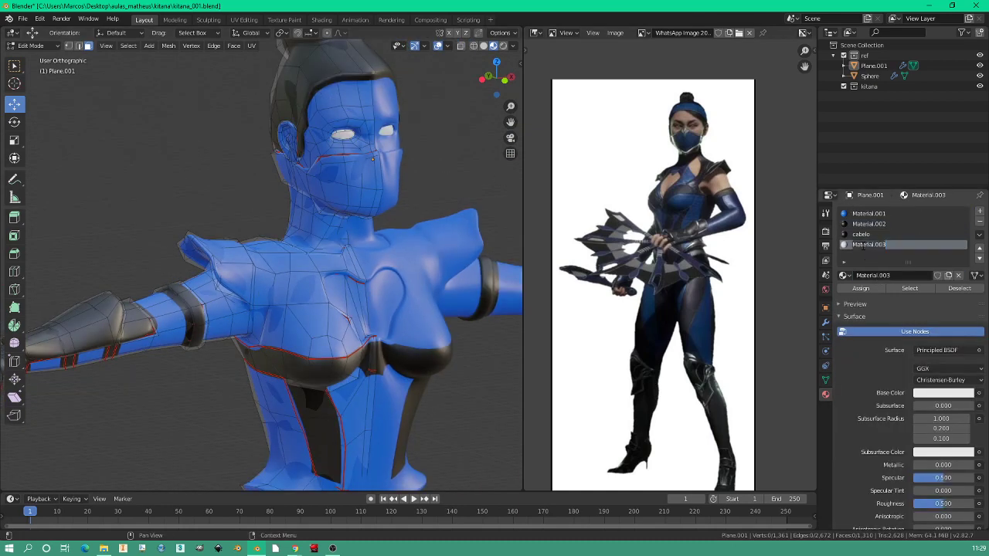
pyautogui.write('pp')
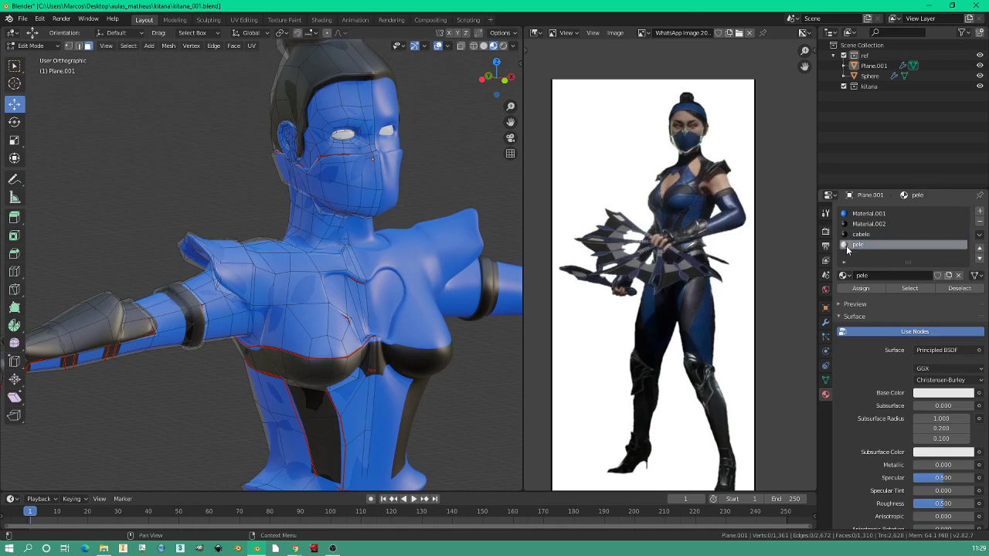
pyautogui.press('Return')
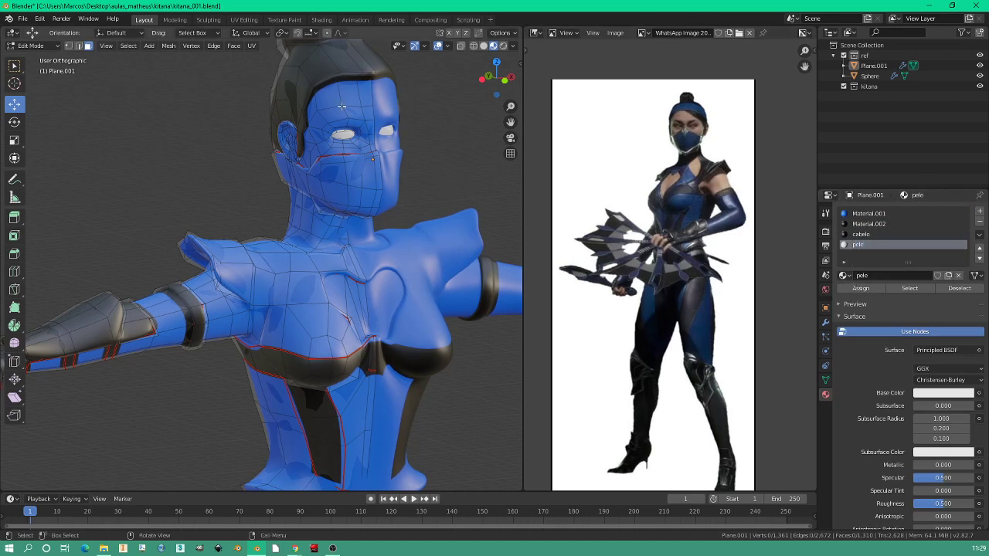
# Assign the pele material to the linked face region on the head.
pyautogui.click(340, 112)
pyautogui.hotkey('ctrl', 'l')
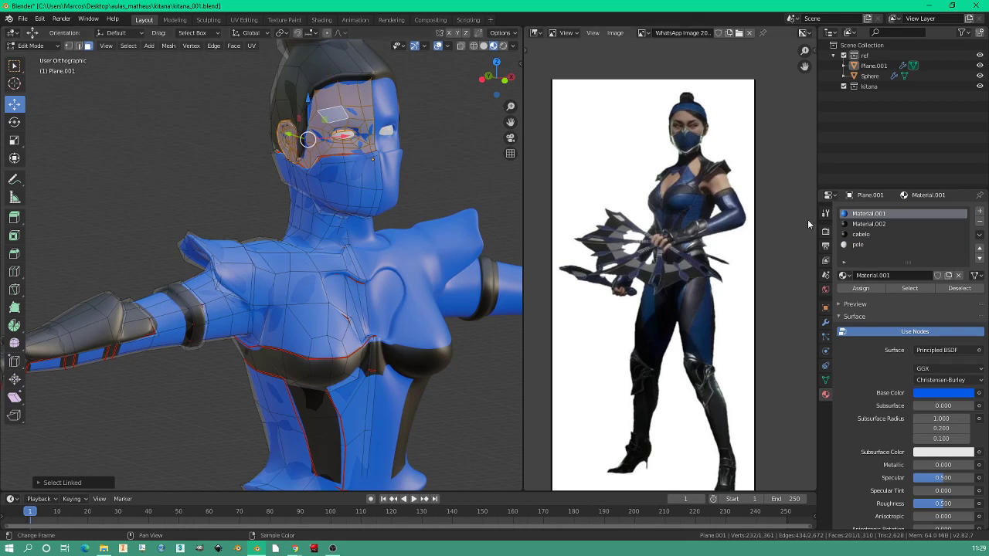
pyautogui.click(870, 245)
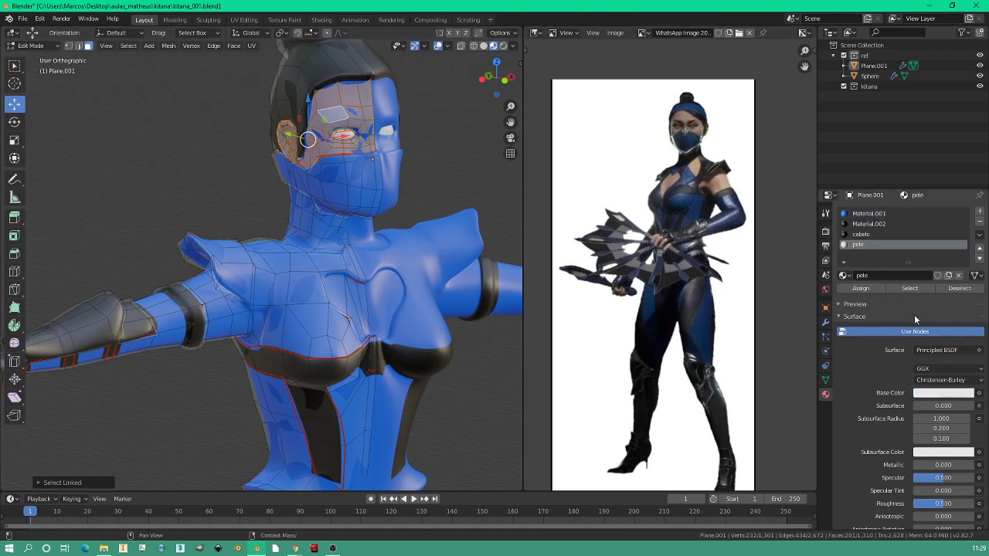
pyautogui.click(860, 288)
# Tint pele's base colour to a pale pink skin tone (H 0.046, S 0.236, V 0.905).
pyautogui.click(930, 394)
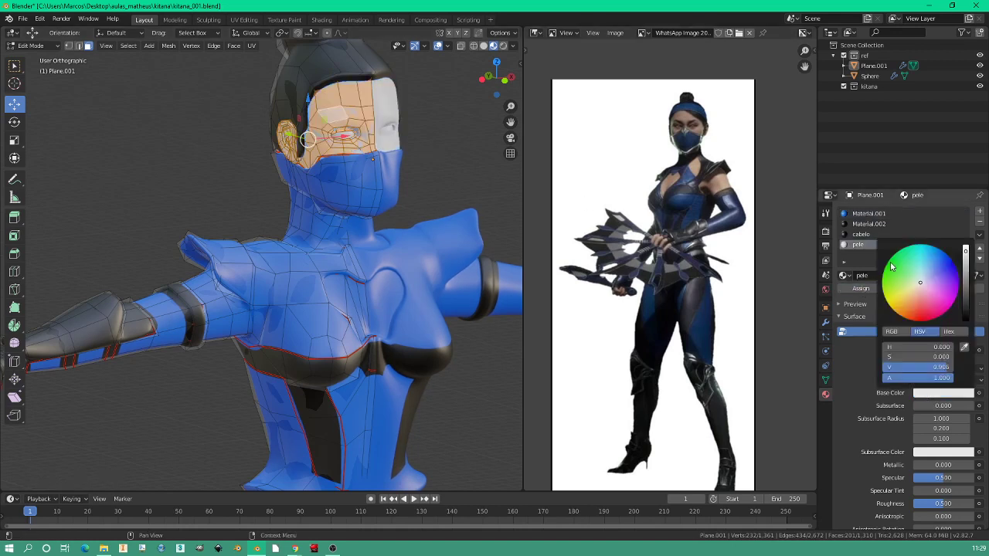
pyautogui.click(919, 283)
pyautogui.moveTo(232, 230); pyautogui.dragTo(309, 226, button='middle')
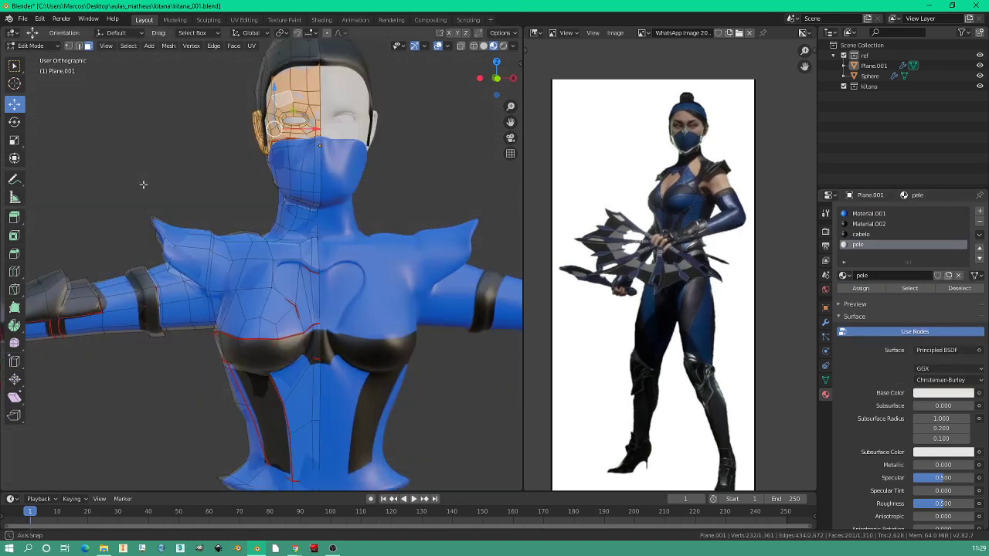
pyautogui.click(924, 395)
pyautogui.click(922, 285)
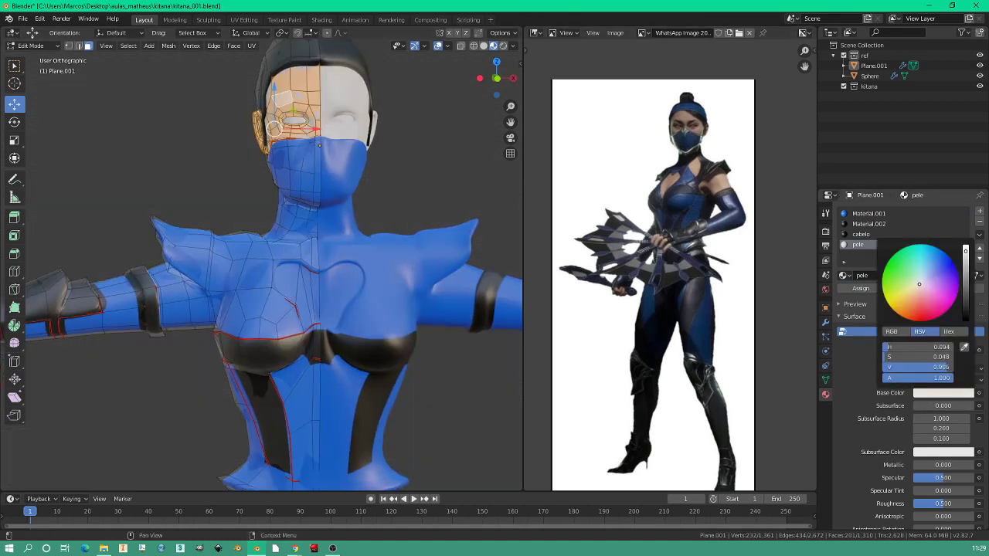
pyautogui.click(918, 287)
pyautogui.moveTo(917, 287); pyautogui.dragTo(917, 291)
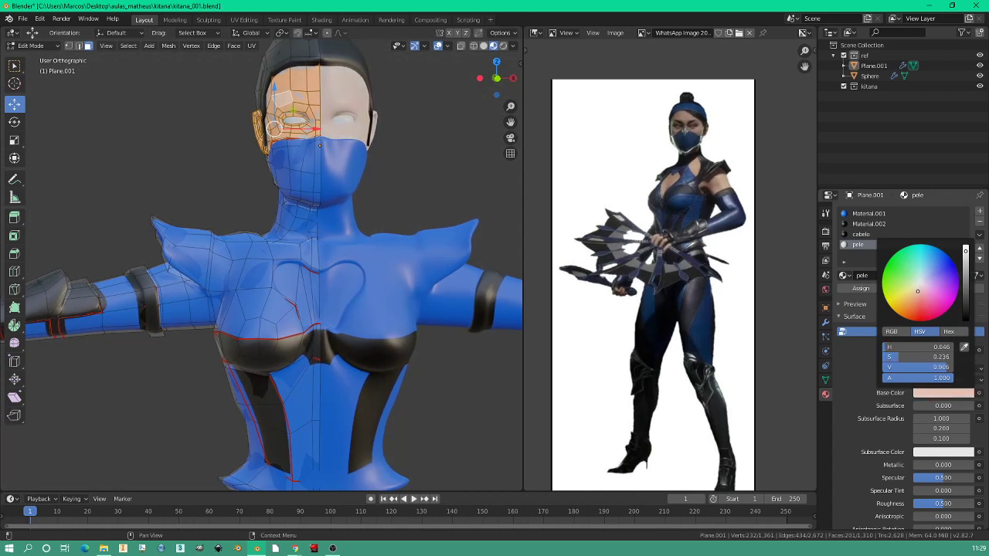
pyautogui.scroll(-1, 156, 176)
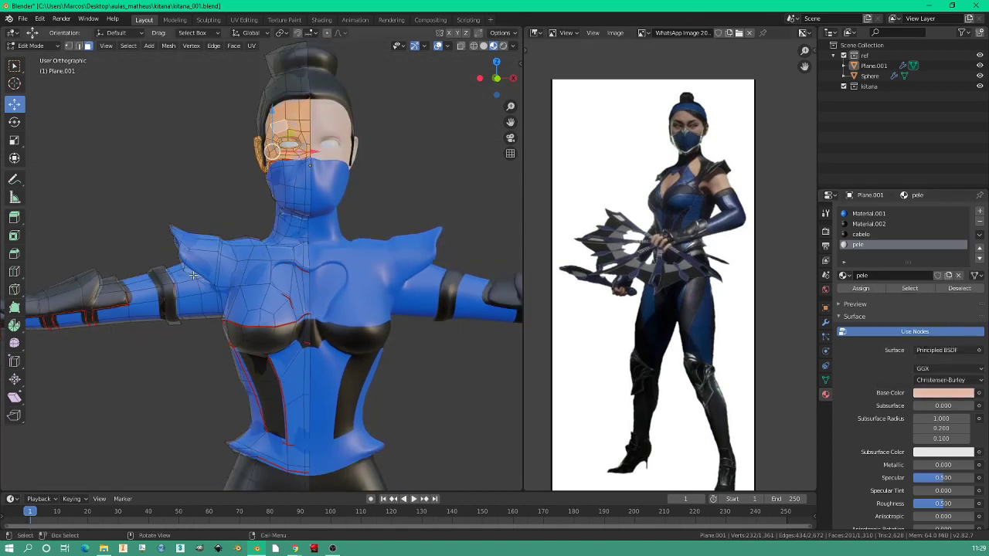
pyautogui.click(188, 302)
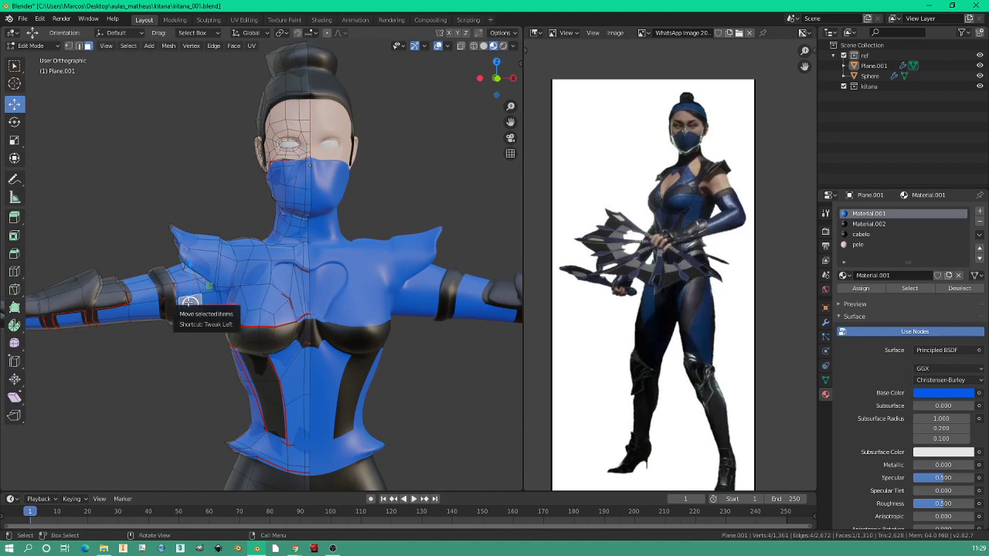
# Assign the pele skin material to the heart-shaped chest cutout.
pyautogui.press('l')
pyautogui.moveTo(236, 274); pyautogui.dragTo(292, 275, button='middle')
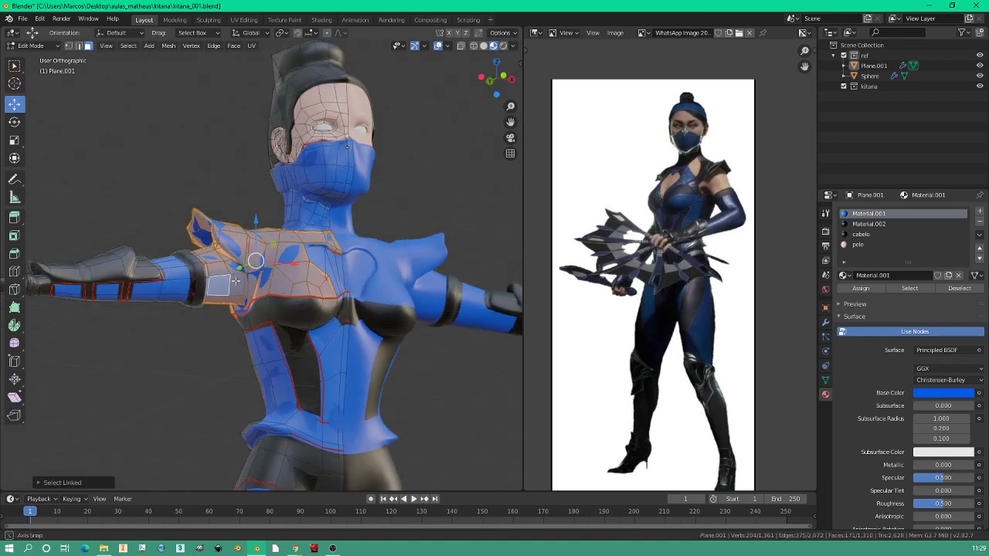
pyautogui.click(308, 264)
pyautogui.press('l')
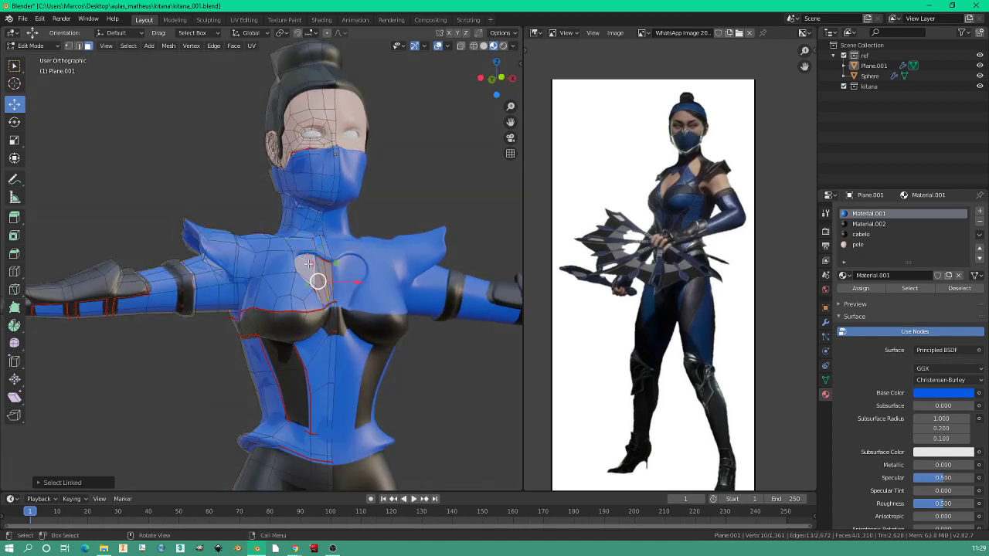
pyautogui.click(858, 244)
pyautogui.click(861, 288)
# Toggle the Subdivision modifier's edit-mode display and return to Object Mode.
pyautogui.moveTo(317, 285)
pyautogui.mouseDown(button='middle')
pyautogui.moveTo(329, 251)
pyautogui.moveTo(350, 309)
pyautogui.mouseUp(button='middle')
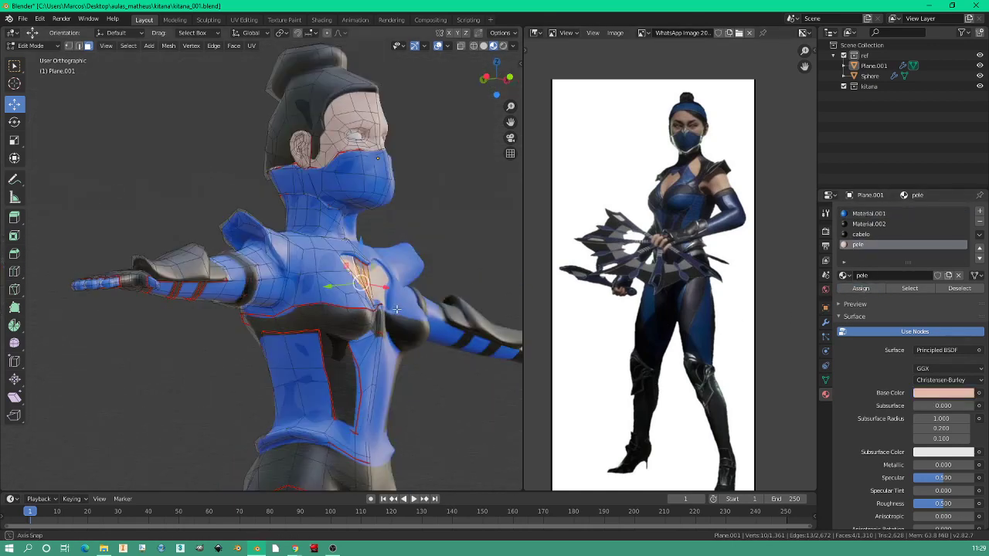
pyautogui.scroll(2, 287, 317)
pyautogui.scroll(2, 287, 318)
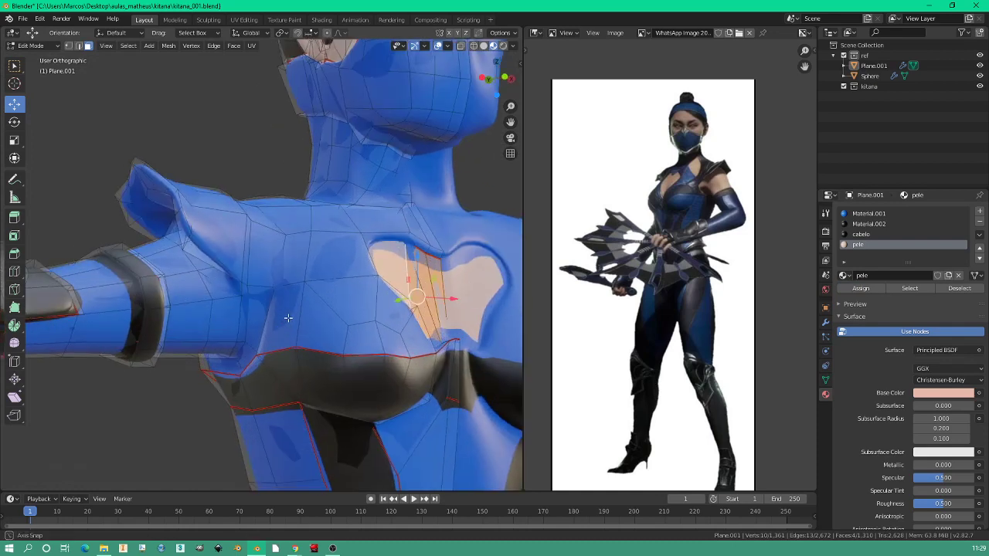
pyautogui.scroll(2, 288, 317)
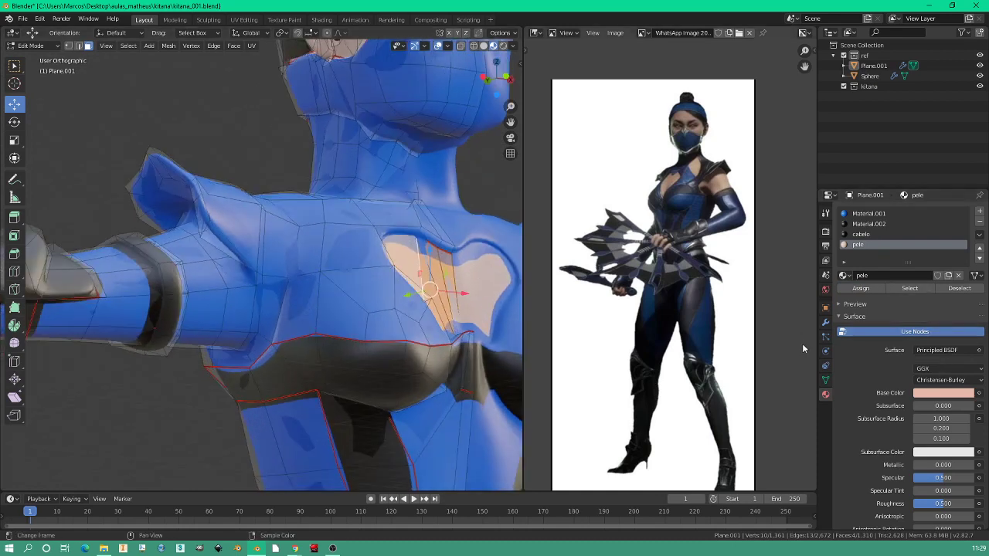
pyautogui.click(825, 323)
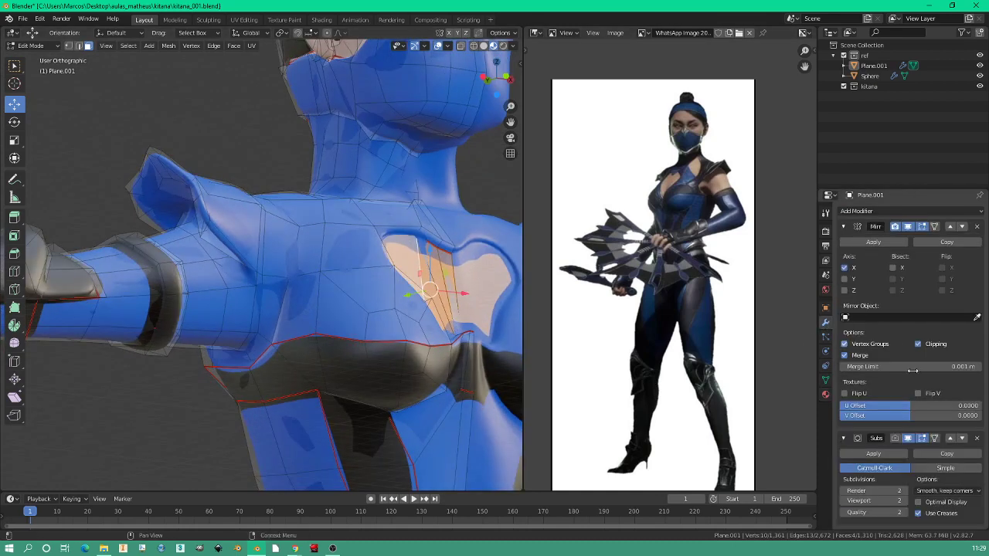
pyautogui.click(906, 438)
pyautogui.press('Tab')
pyautogui.moveTo(262, 301); pyautogui.dragTo(288, 272, button='middle')
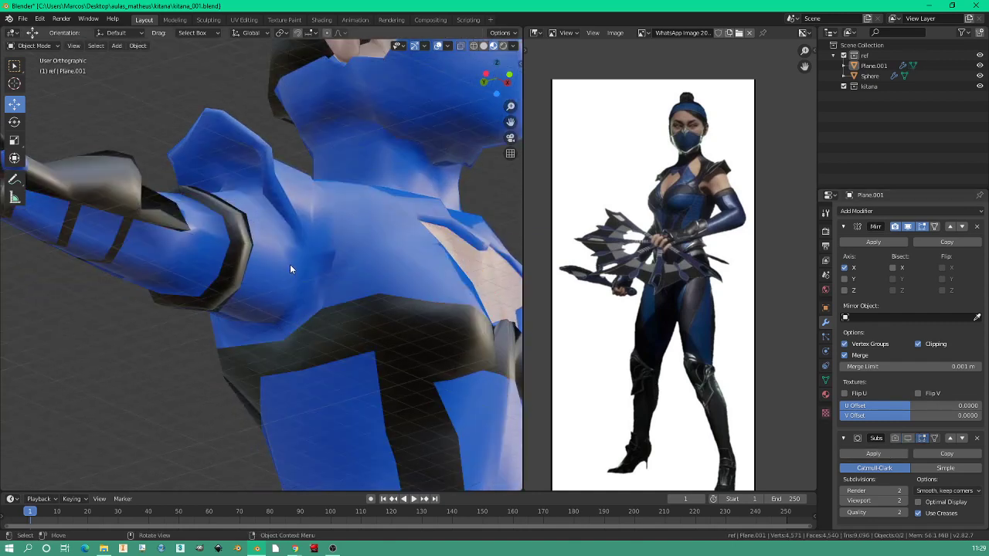
# Switch to solid shading and enter Edit Mode on the Plane.001 body mesh.
pyautogui.press('z')
pyautogui.click(358, 277)
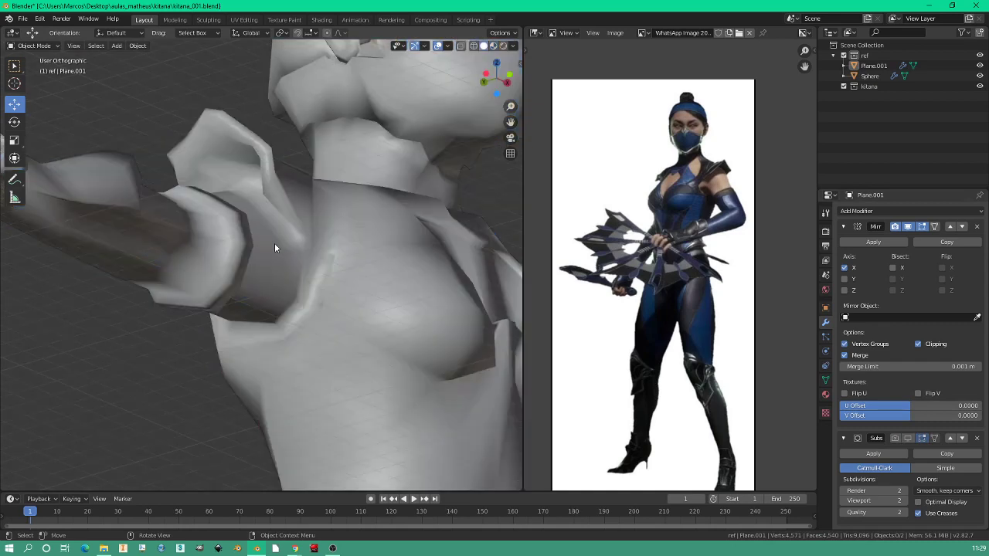
pyautogui.click(272, 180)
pyautogui.press('Tab')
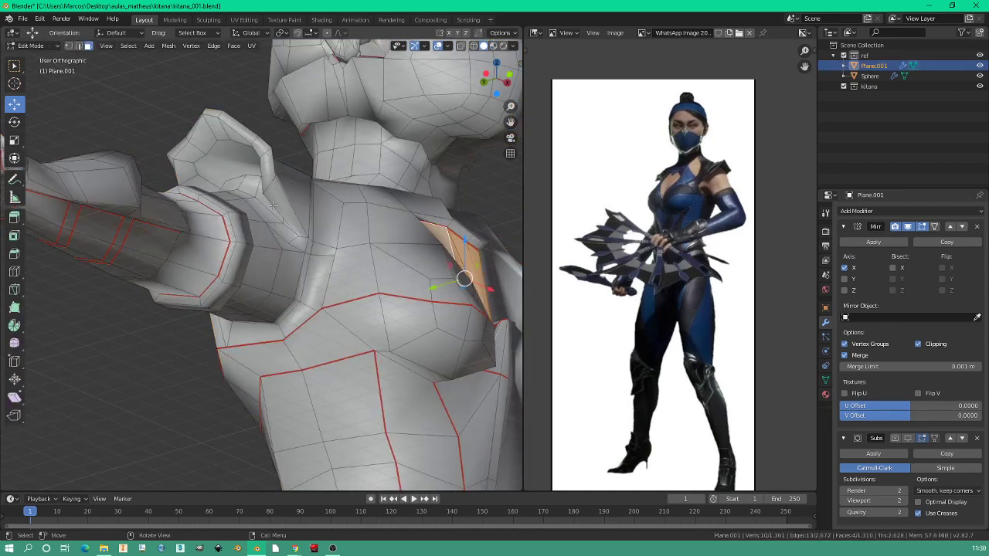
pyautogui.scroll(-2, 274, 232)
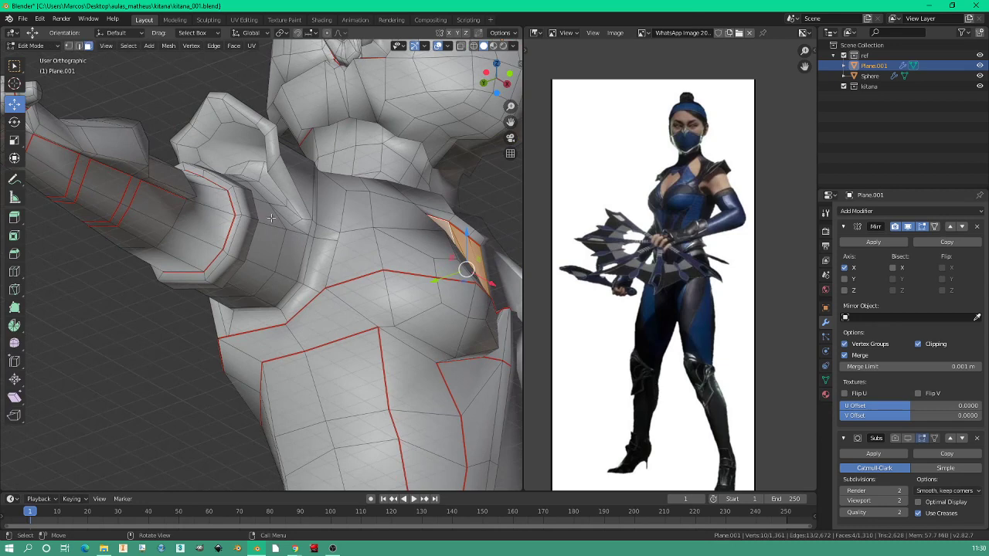
pyautogui.moveTo(271, 219); pyautogui.dragTo(308, 231, button='middle')
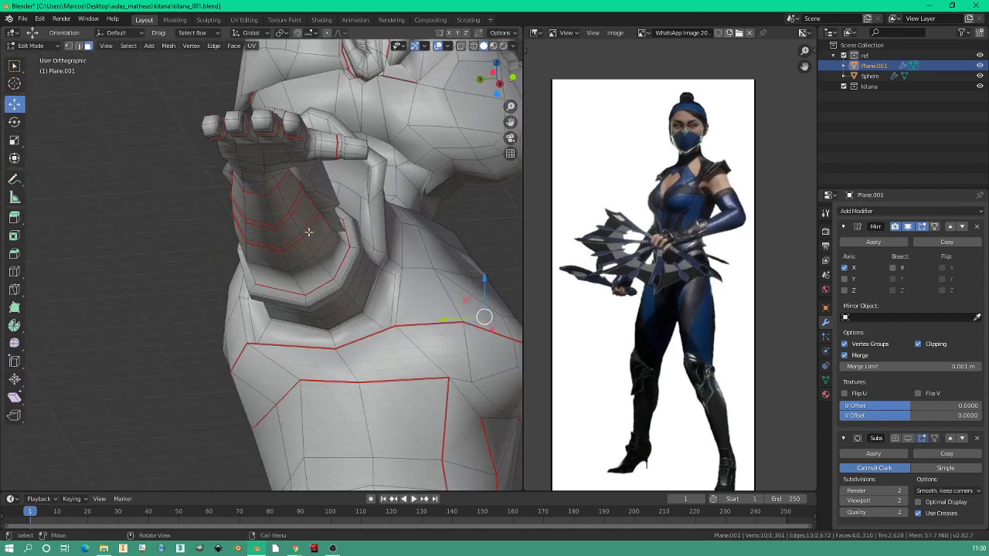
# In edge select, pick an edge path along the shoulder and arm and mark it as a seam.
pyautogui.click(78, 46)
pyautogui.moveTo(360, 289)
pyautogui.mouseDown(button='middle')
pyautogui.moveTo(404, 307)
pyautogui.moveTo(272, 297)
pyautogui.moveTo(298, 332)
pyautogui.mouseUp(button='middle')
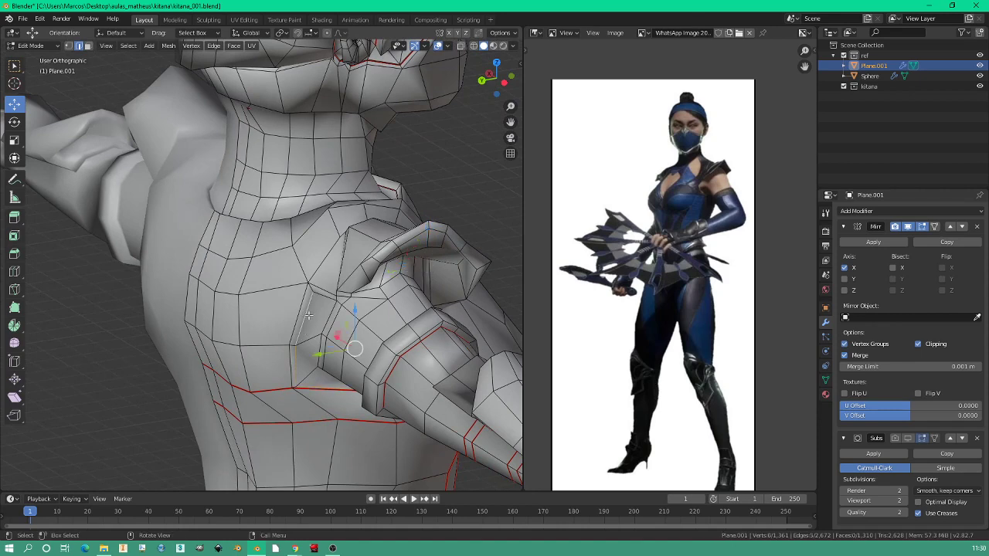
pyautogui.moveTo(307, 312)
pyautogui.mouseDown(button='middle')
pyautogui.moveTo(250, 269)
pyautogui.moveTo(349, 275)
pyautogui.mouseUp(button='middle')
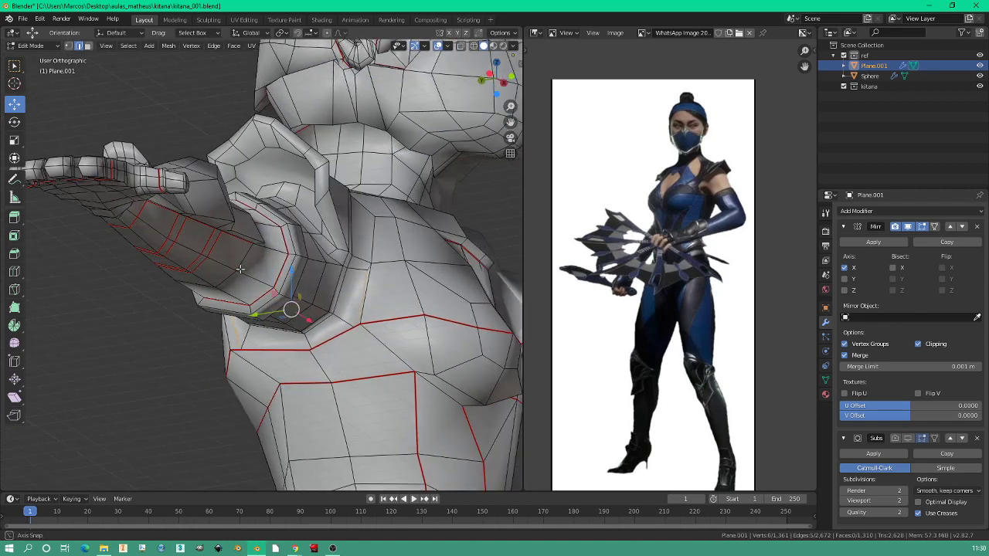
pyautogui.scroll(1, 352, 275)
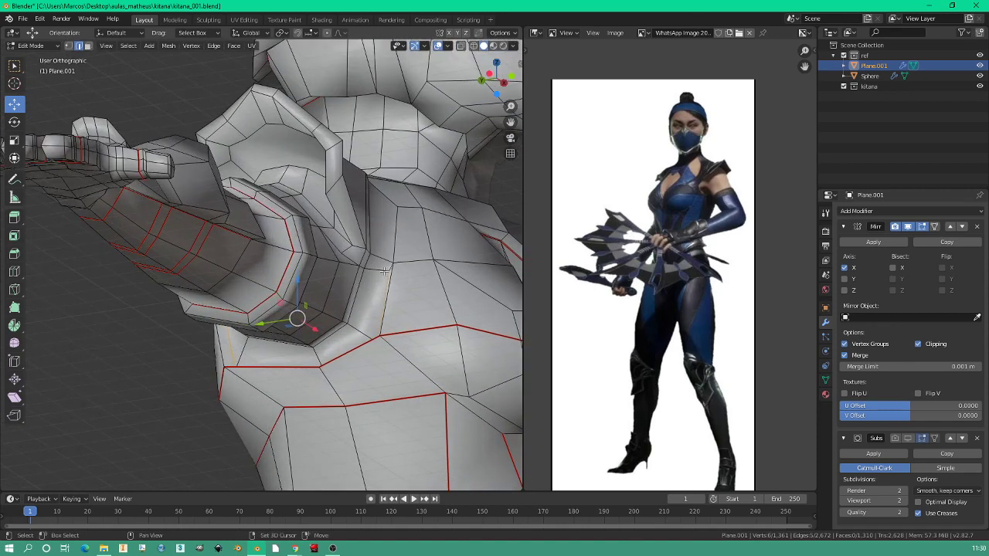
pyautogui.keyDown('shift'); pyautogui.click(362, 272); pyautogui.keyUp('shift')
pyautogui.keyDown('shift'); pyautogui.click(362, 267); pyautogui.keyUp('shift')
pyautogui.moveTo(361, 267); pyautogui.dragTo(395, 299, button='middle')
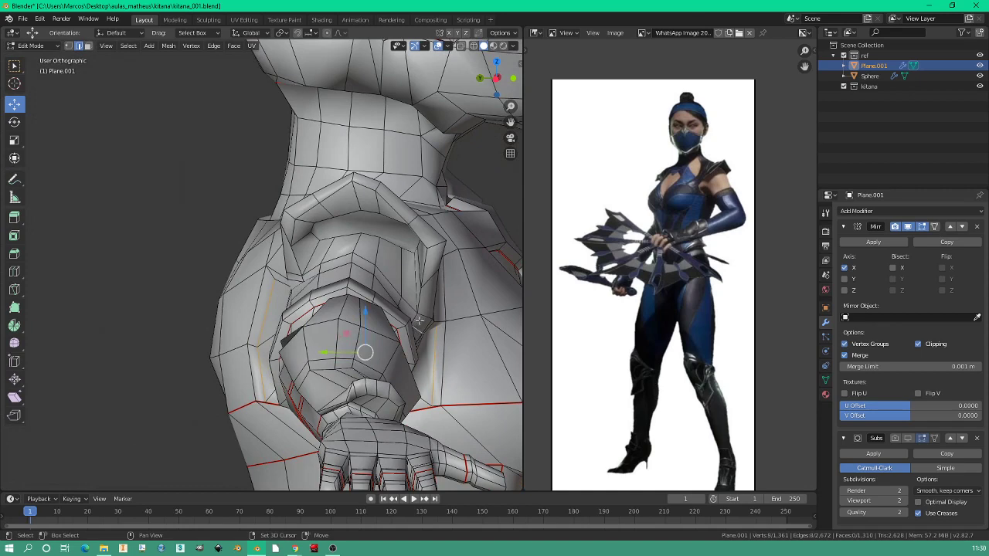
pyautogui.moveTo(416, 316)
pyautogui.mouseDown(button='middle')
pyautogui.moveTo(432, 309)
pyautogui.moveTo(419, 333)
pyautogui.mouseUp(button='middle')
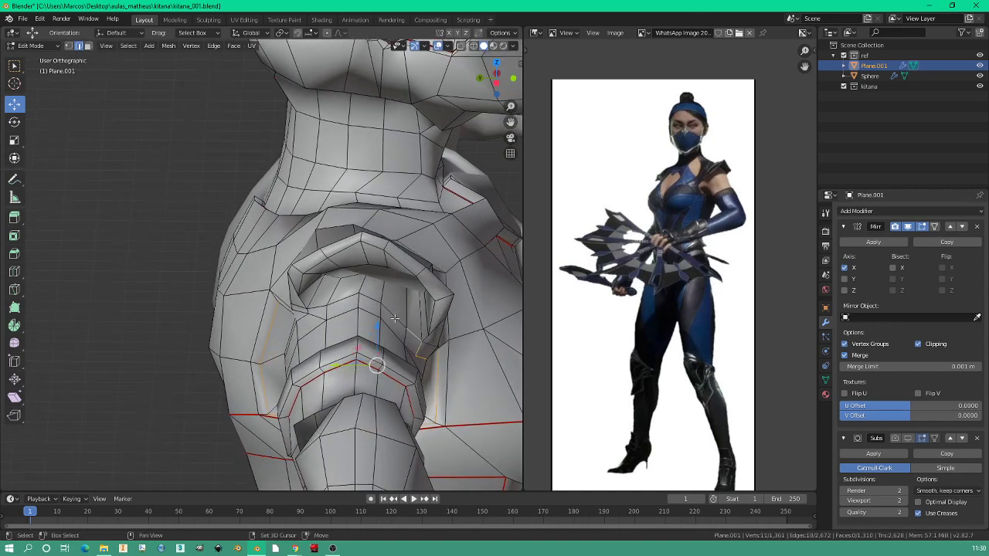
pyautogui.keyDown('ctrl'); pyautogui.click(321, 304); pyautogui.keyUp('ctrl')
pyautogui.moveTo(322, 303)
pyautogui.mouseDown(button='middle')
pyautogui.moveTo(364, 316)
pyautogui.moveTo(368, 292)
pyautogui.mouseUp(button='middle')
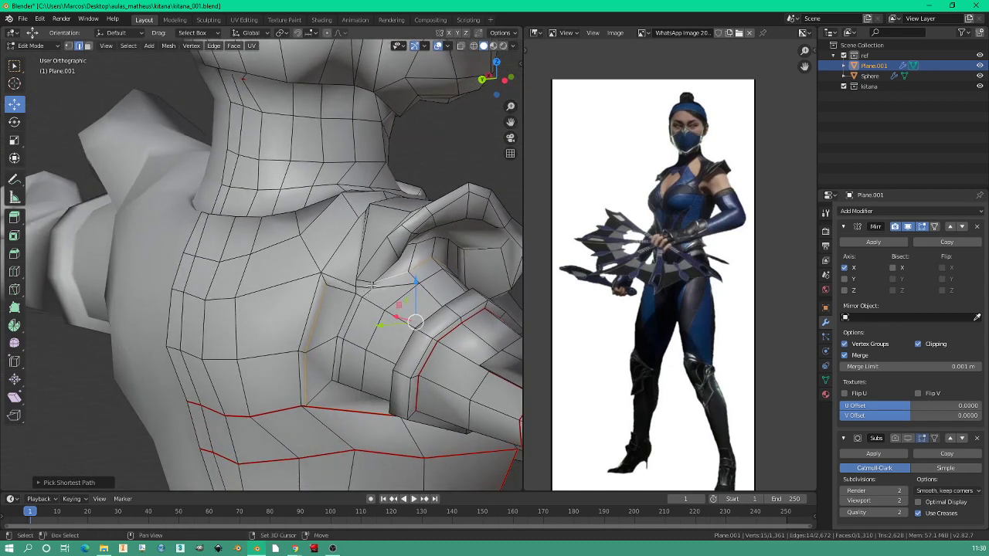
pyautogui.keyDown('ctrl'); pyautogui.click(372, 288); pyautogui.keyUp('ctrl')
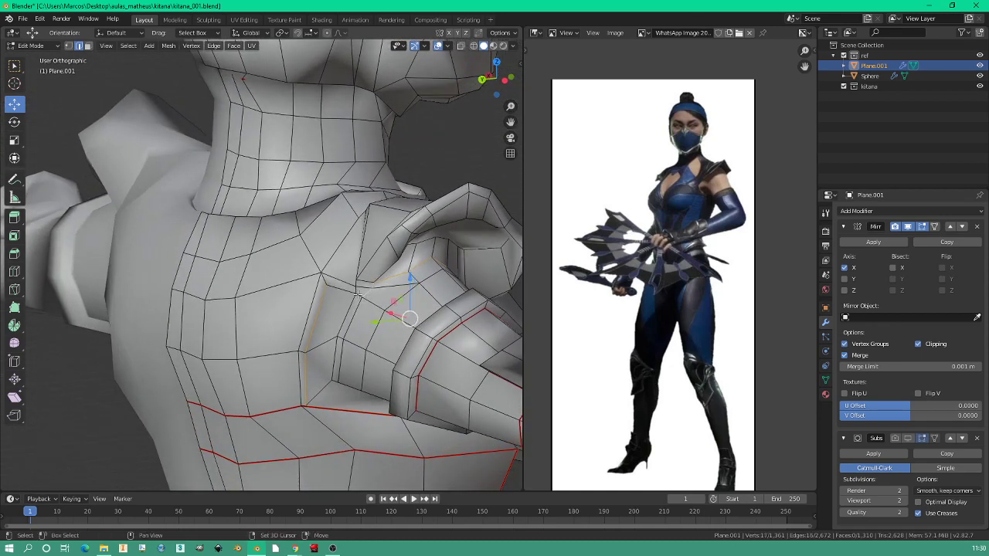
pyautogui.rightClick(347, 290)
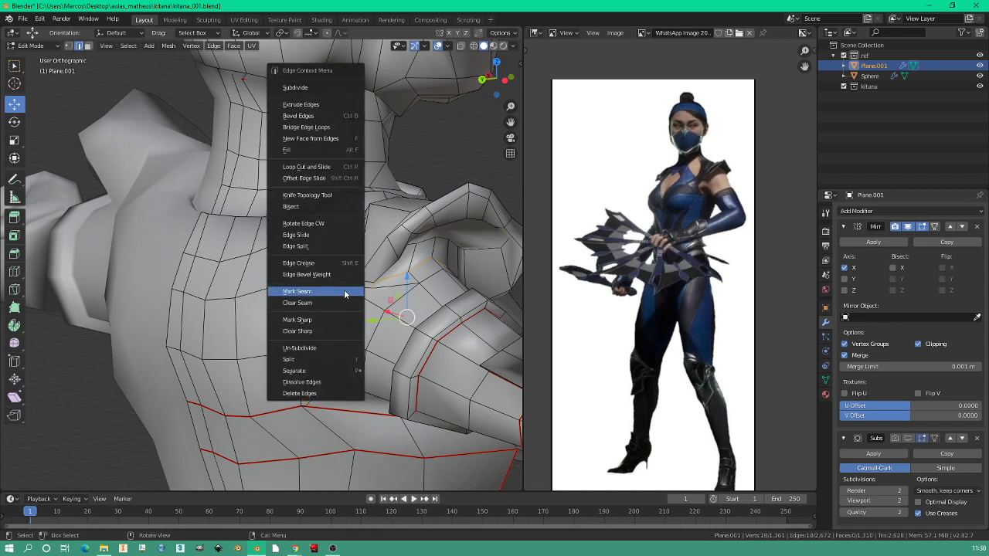
pyautogui.click(344, 292)
# Mark a seam along the edge path from the face down the jaw and around the neck.
pyautogui.moveTo(344, 292)
pyautogui.mouseDown(button='middle')
pyautogui.moveTo(374, 333)
pyautogui.moveTo(225, 288)
pyautogui.moveTo(266, 315)
pyautogui.moveTo(435, 242)
pyautogui.mouseUp(button='middle')
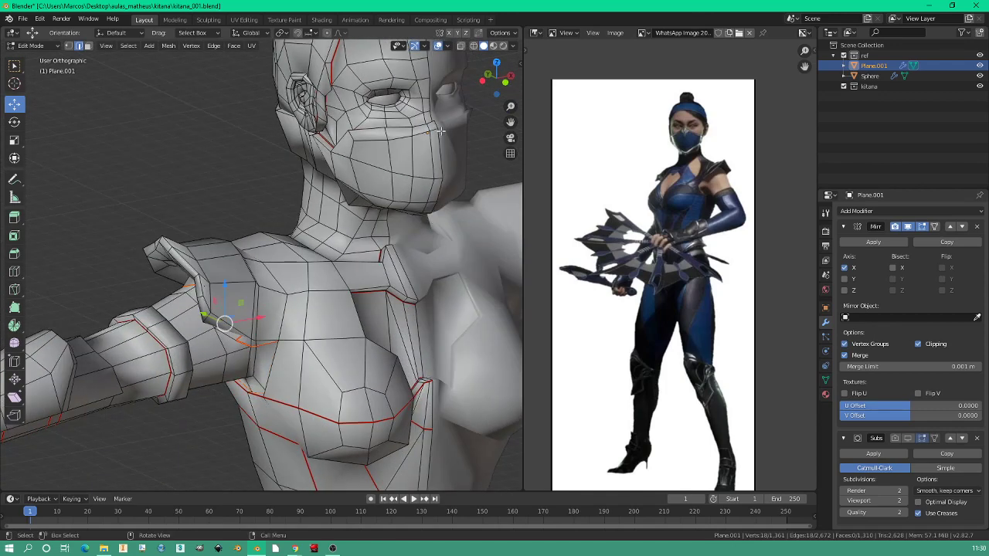
pyautogui.keyDown('ctrl'); pyautogui.click(356, 144); pyautogui.keyUp('ctrl')
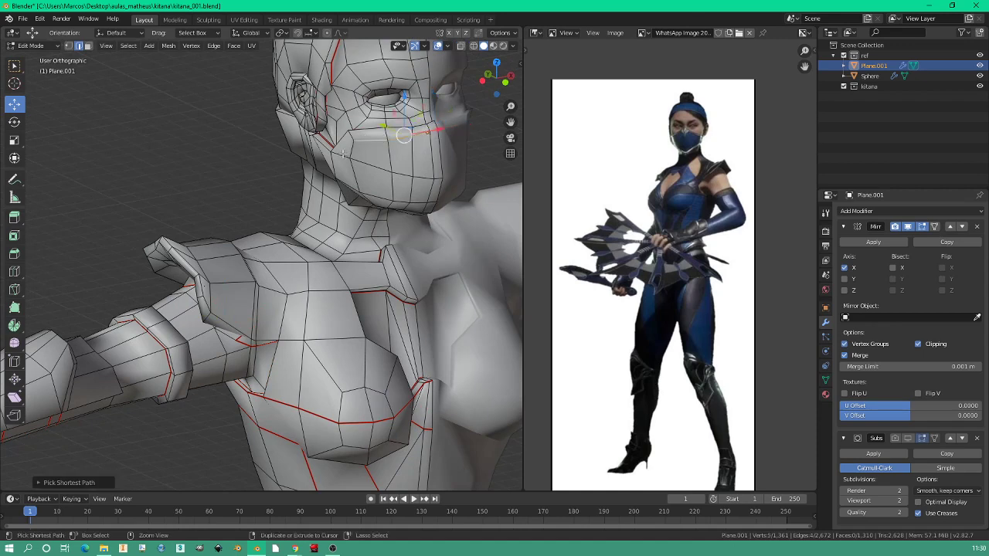
pyautogui.moveTo(342, 155)
pyautogui.mouseDown(button='middle')
pyautogui.moveTo(349, 124)
pyautogui.moveTo(305, 98)
pyautogui.moveTo(194, 121)
pyautogui.mouseUp(button='middle')
pyautogui.keyDown('ctrl'); pyautogui.click(349, 123); pyautogui.keyUp('ctrl')
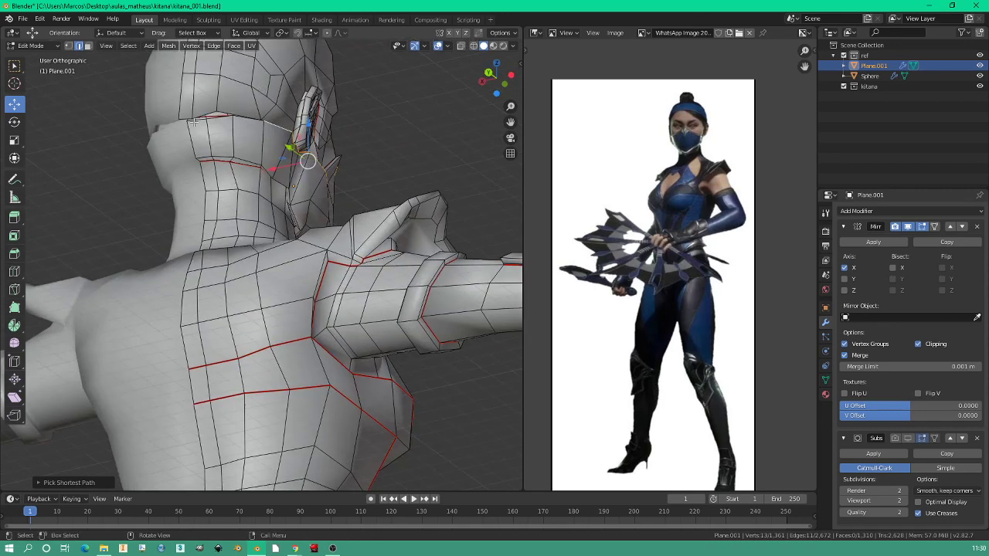
pyautogui.keyDown('ctrl'); pyautogui.click(194, 121); pyautogui.keyUp('ctrl')
pyautogui.rightClick(194, 121)
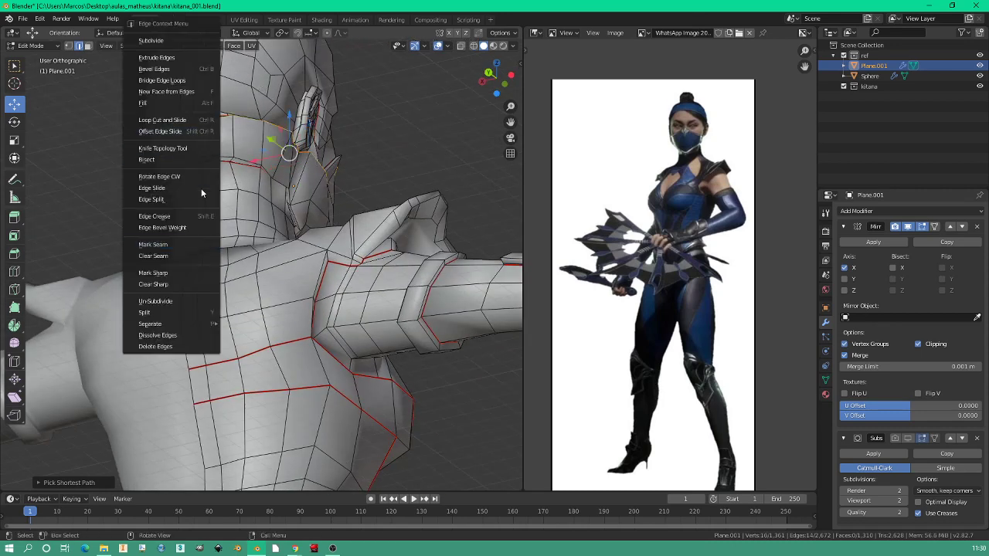
pyautogui.click(189, 244)
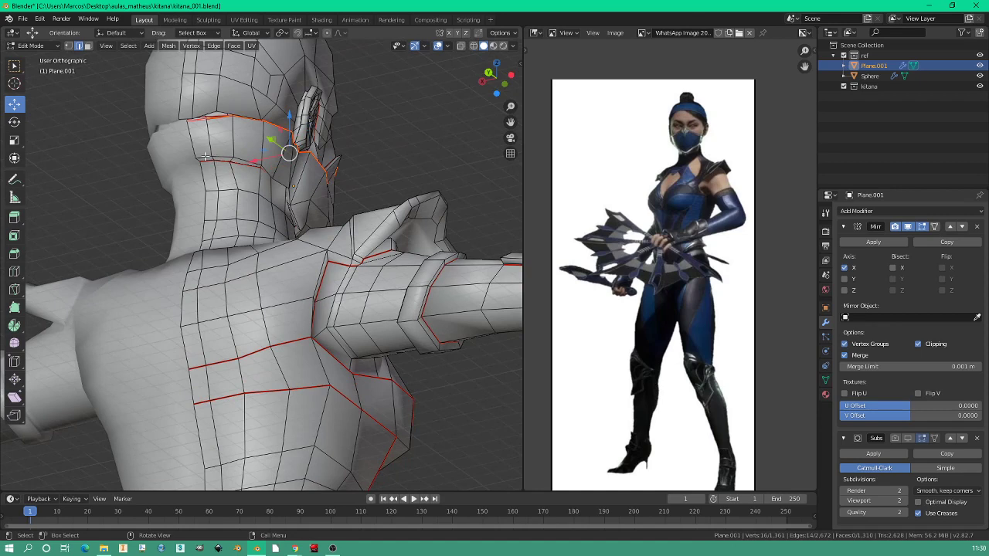
# Mark another seam along an edge path around the raised shoulder.
pyautogui.moveTo(205, 156); pyautogui.dragTo(355, 152, button='middle')
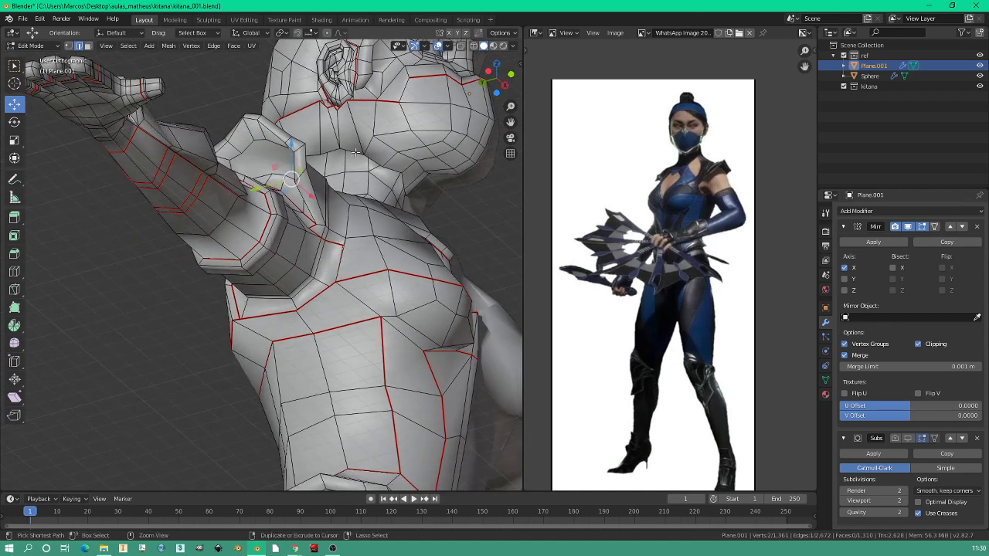
pyautogui.keyDown('ctrl'); pyautogui.click(363, 147); pyautogui.keyUp('ctrl')
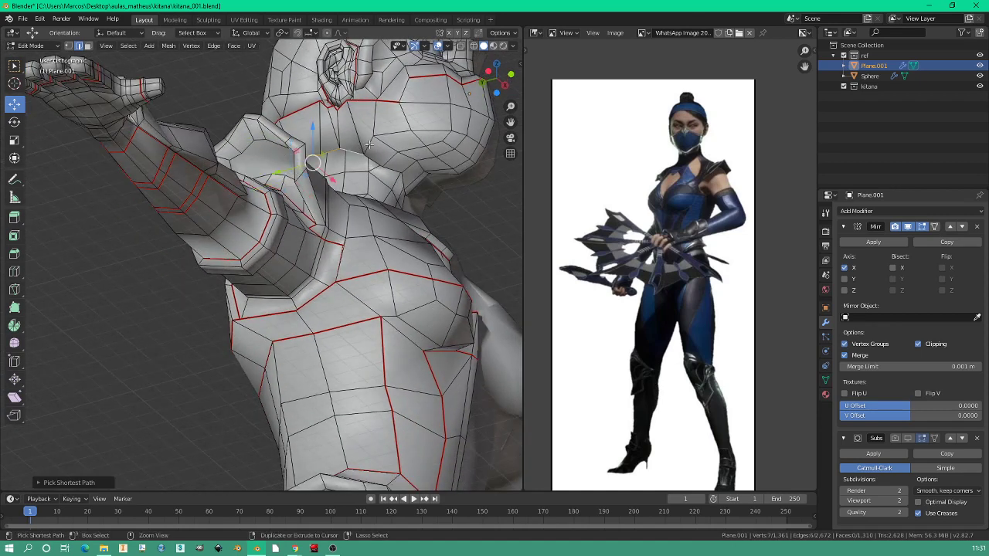
pyautogui.moveTo(383, 143); pyautogui.dragTo(376, 121, button='middle')
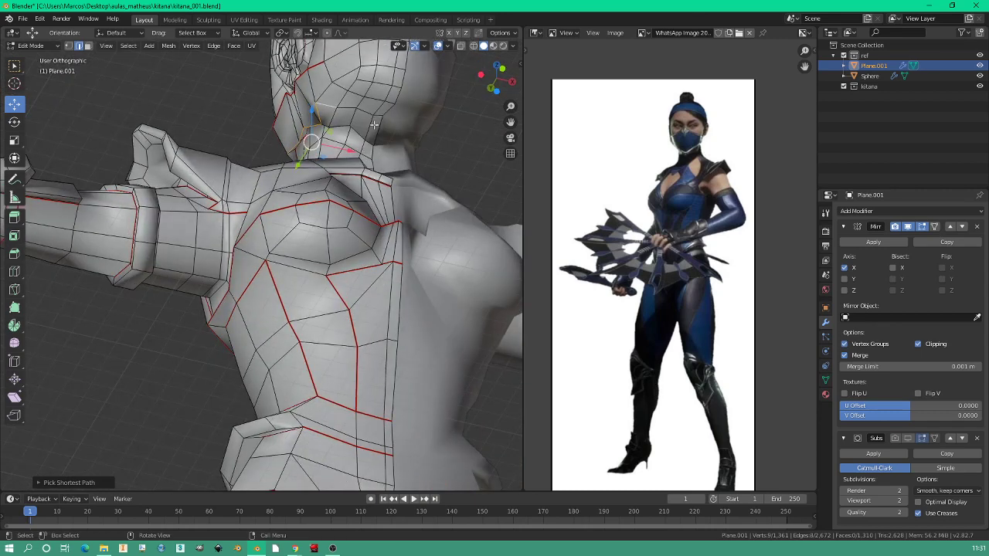
pyautogui.keyDown('ctrl'); pyautogui.click(364, 130); pyautogui.keyUp('ctrl')
pyautogui.rightClick(363, 130)
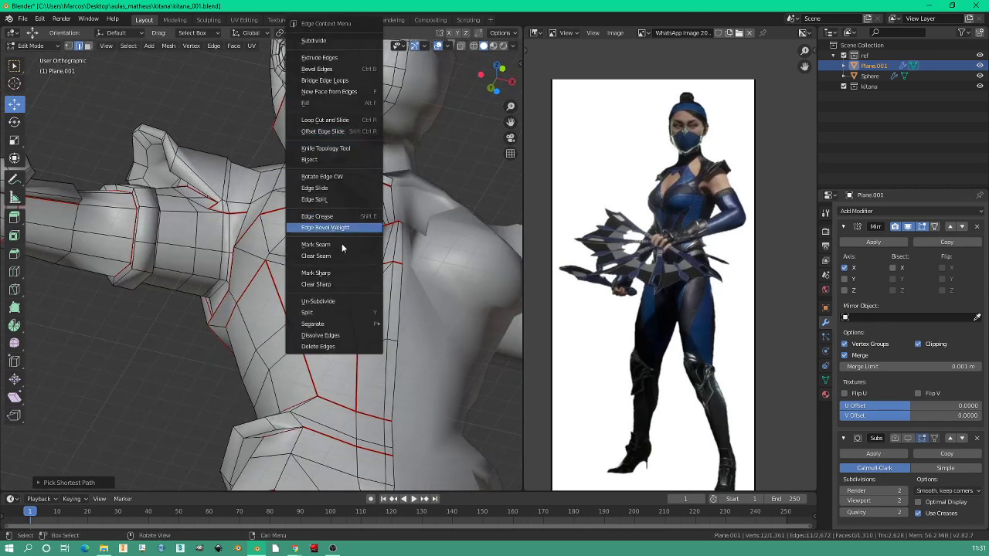
pyautogui.click(342, 246)
# Mark the cheek edge beside the mask as a seam, then inspect the torso.
pyautogui.moveTo(358, 199); pyautogui.dragTo(403, 145, button='middle')
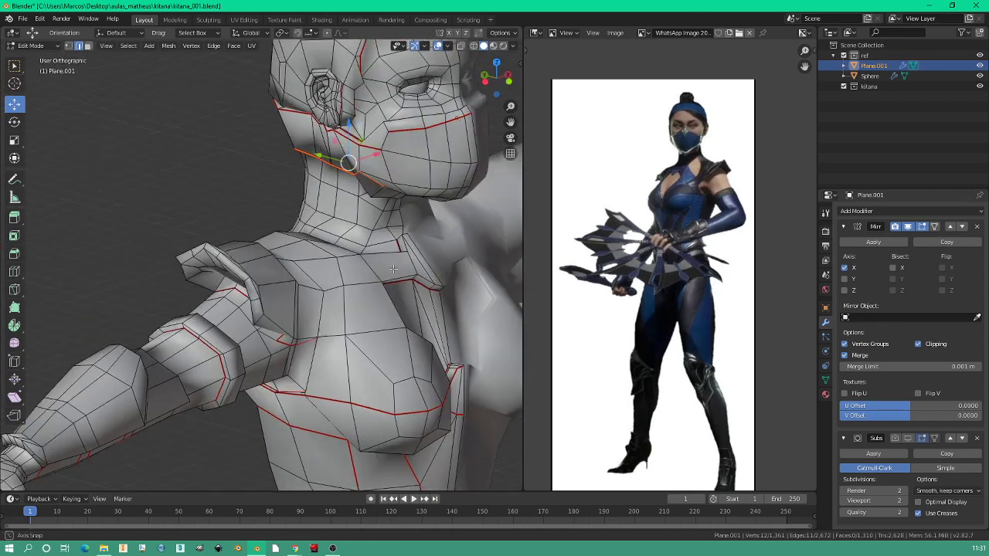
pyautogui.click(398, 133)
pyautogui.rightClick(400, 138)
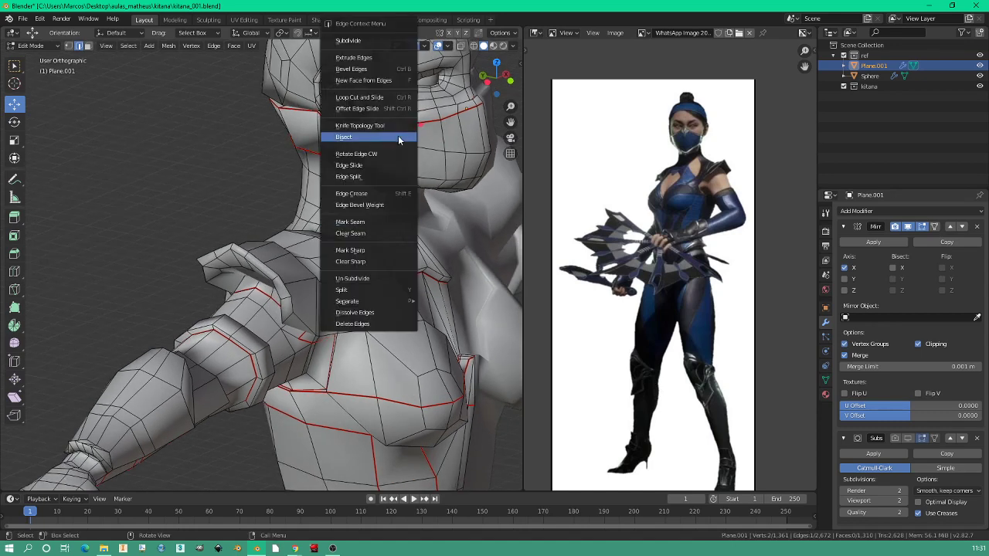
pyautogui.click(388, 222)
pyautogui.moveTo(388, 222)
pyautogui.mouseDown(button='middle')
pyautogui.moveTo(460, 164)
pyautogui.moveTo(336, 140)
pyautogui.moveTo(349, 173)
pyautogui.mouseUp(button='middle')
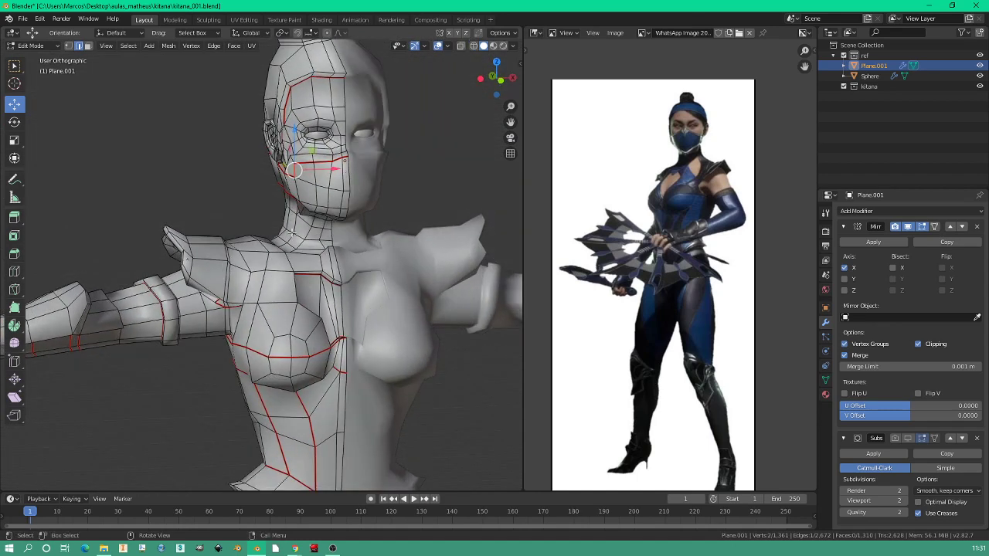
pyautogui.moveTo(248, 308)
pyautogui.mouseDown(button='middle')
pyautogui.moveTo(297, 286)
pyautogui.moveTo(244, 319)
pyautogui.mouseUp(button='middle')
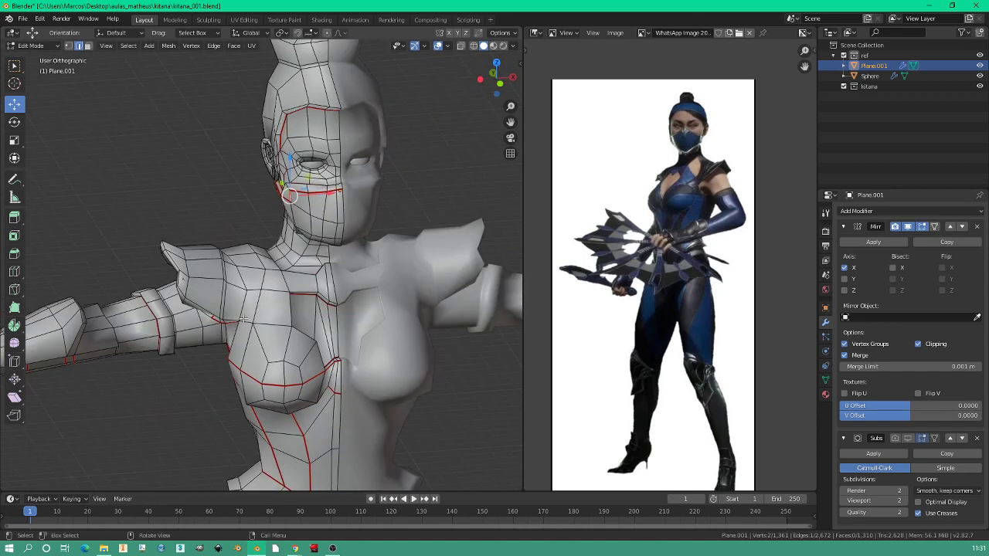
pyautogui.moveTo(265, 295); pyautogui.dragTo(246, 303, button='middle')
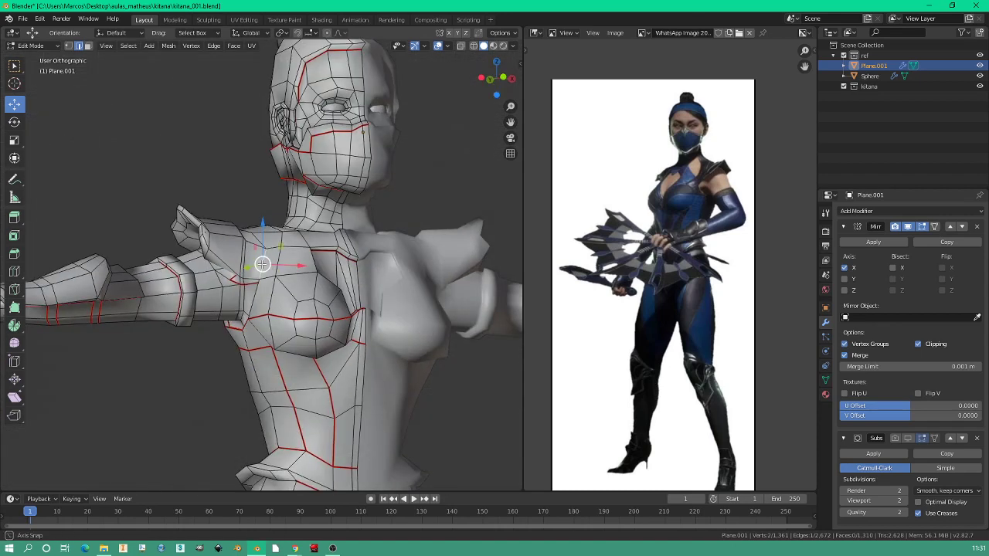
# Select vertices along the shoulder near the neck and move one up toward the neck.
pyautogui.moveTo(228, 309)
pyautogui.mouseDown(button='middle')
pyautogui.moveTo(269, 237)
pyautogui.moveTo(338, 255)
pyautogui.moveTo(313, 295)
pyautogui.moveTo(294, 302)
pyautogui.mouseUp(button='middle')
pyautogui.scroll(3, 279, 253)
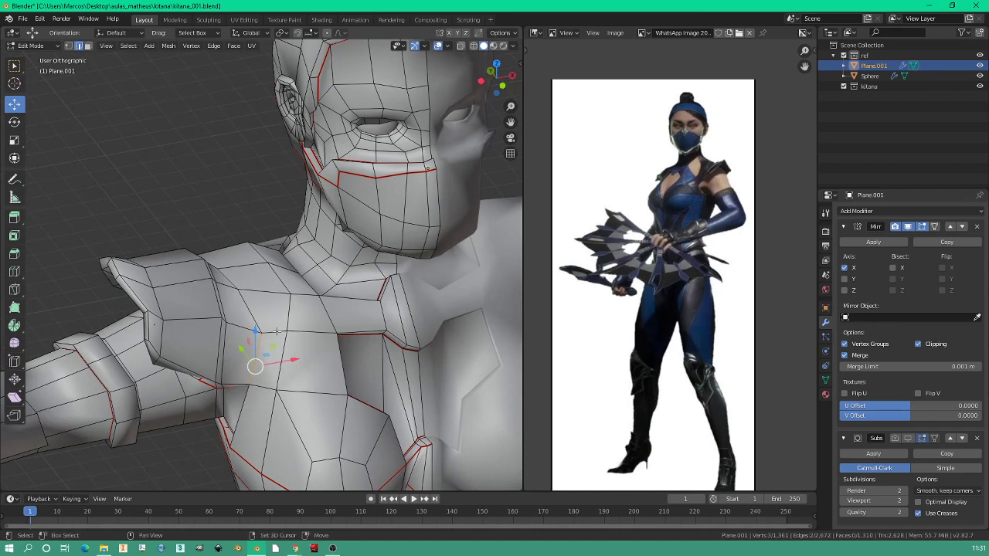
pyautogui.keyDown('shift'); pyautogui.click(290, 300); pyautogui.keyUp('shift')
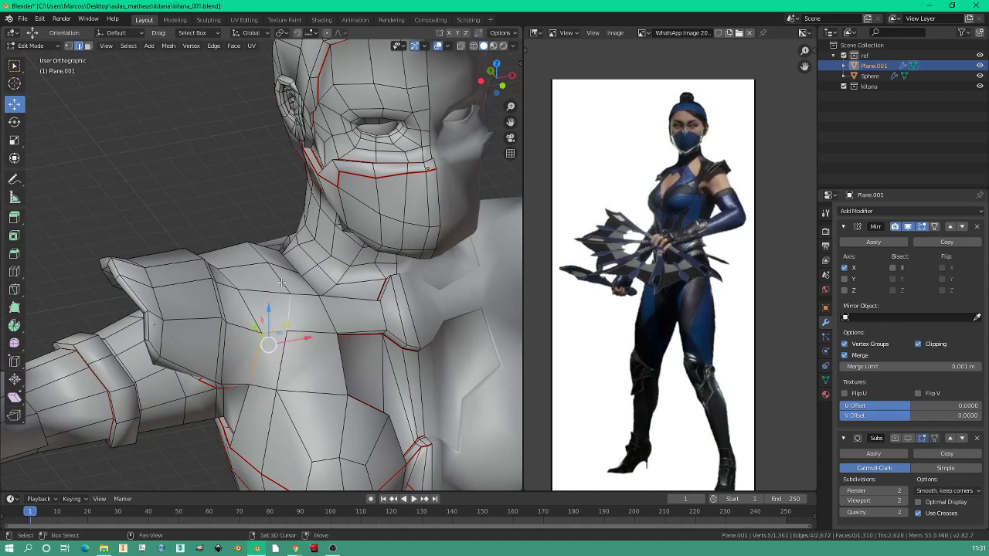
pyautogui.moveTo(282, 283); pyautogui.dragTo(277, 316, button='middle')
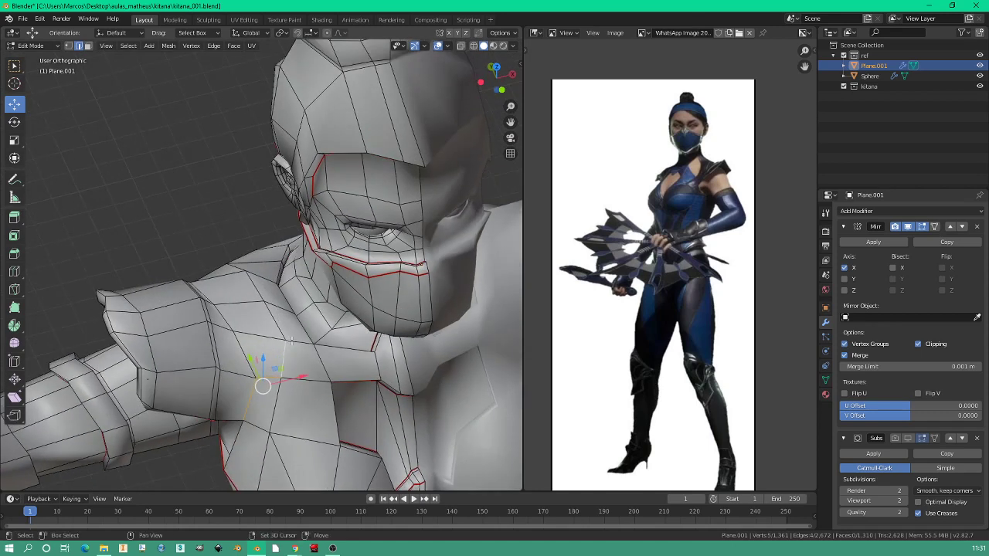
pyautogui.keyDown('shift'); pyautogui.click(294, 321); pyautogui.keyUp('shift')
pyautogui.keyDown('shift'); pyautogui.click(289, 303); pyautogui.keyUp('shift')
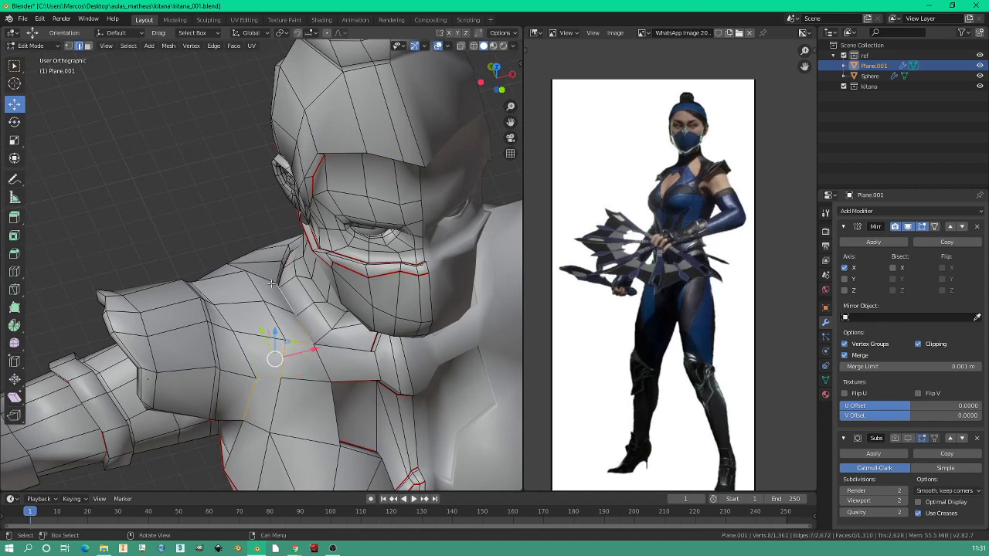
pyautogui.moveTo(288, 304); pyautogui.dragTo(309, 291, button='middle')
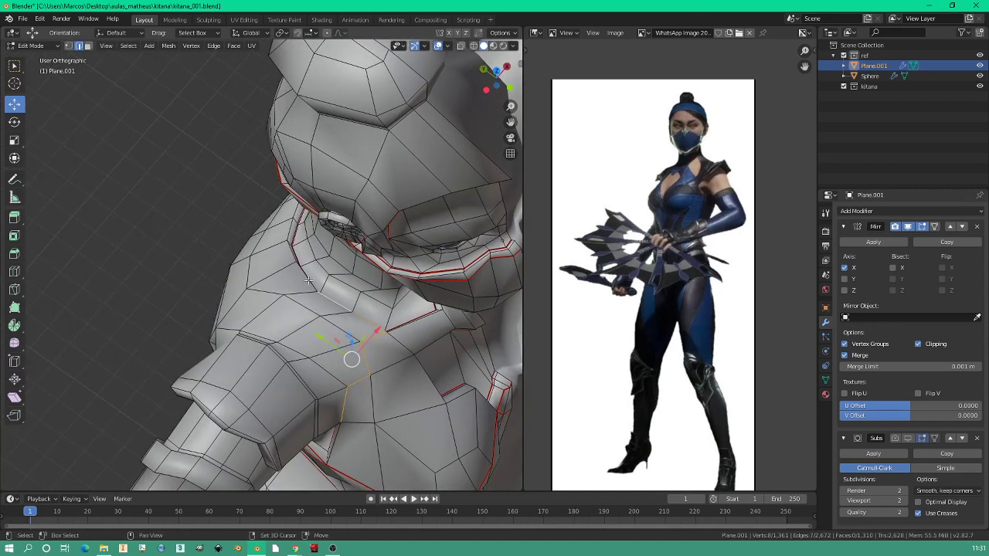
pyautogui.moveTo(308, 281); pyautogui.dragTo(298, 265)
# Extend the shoulder path by two vertices, nudge one slightly, and mark it as a seam.
pyautogui.keyDown('shift'); pyautogui.click(234, 307); pyautogui.keyUp('shift')
pyautogui.keyDown('shift'); pyautogui.click(234, 316); pyautogui.keyUp('shift')
pyautogui.moveTo(234, 317); pyautogui.dragTo(315, 267, button='middle')
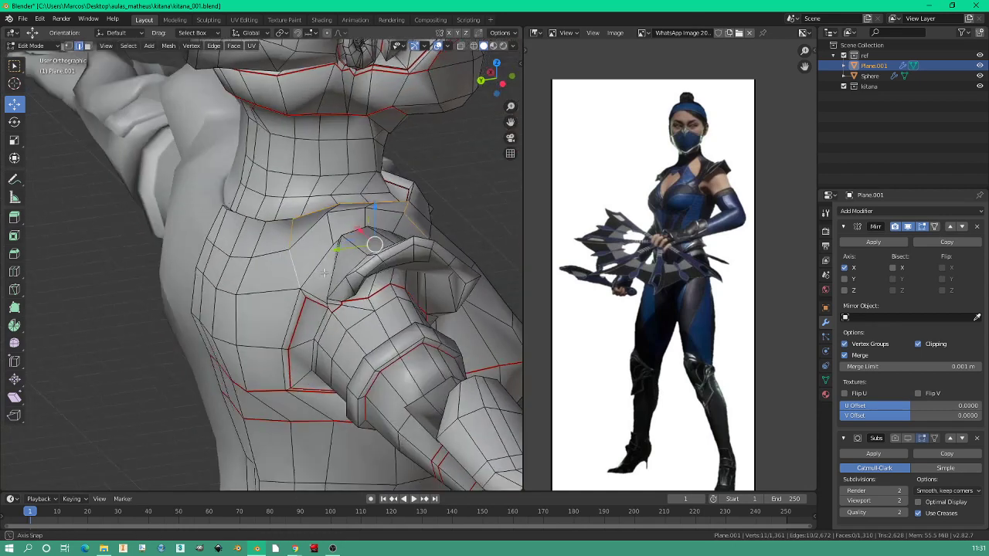
pyautogui.moveTo(315, 268); pyautogui.dragTo(320, 276)
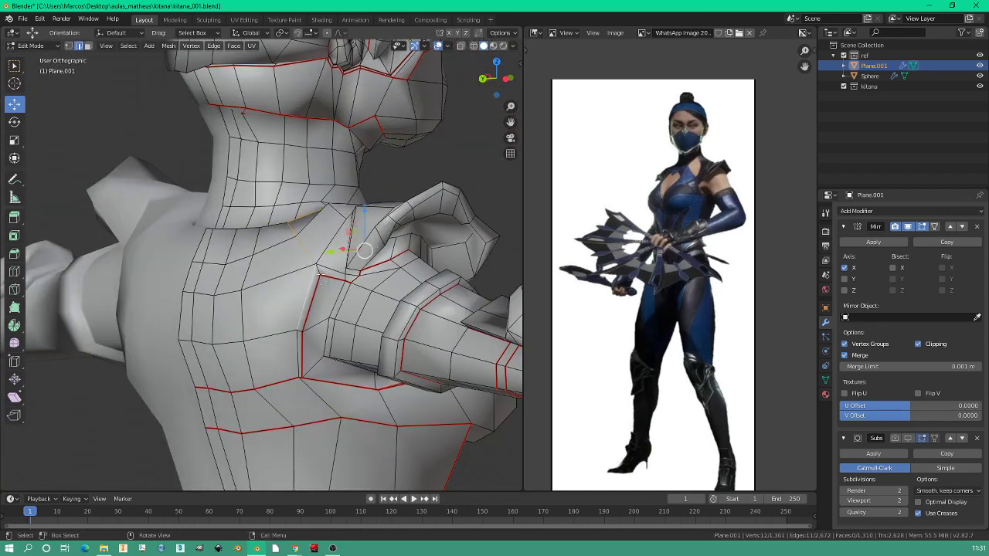
pyautogui.rightClick(321, 277)
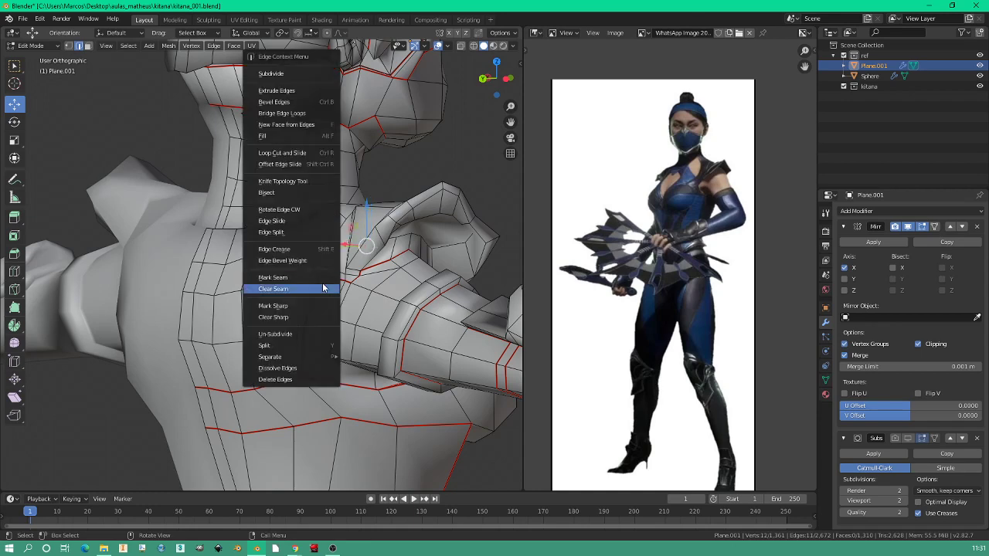
pyautogui.click(323, 277)
pyautogui.moveTo(323, 277); pyautogui.dragTo(232, 345, button='middle')
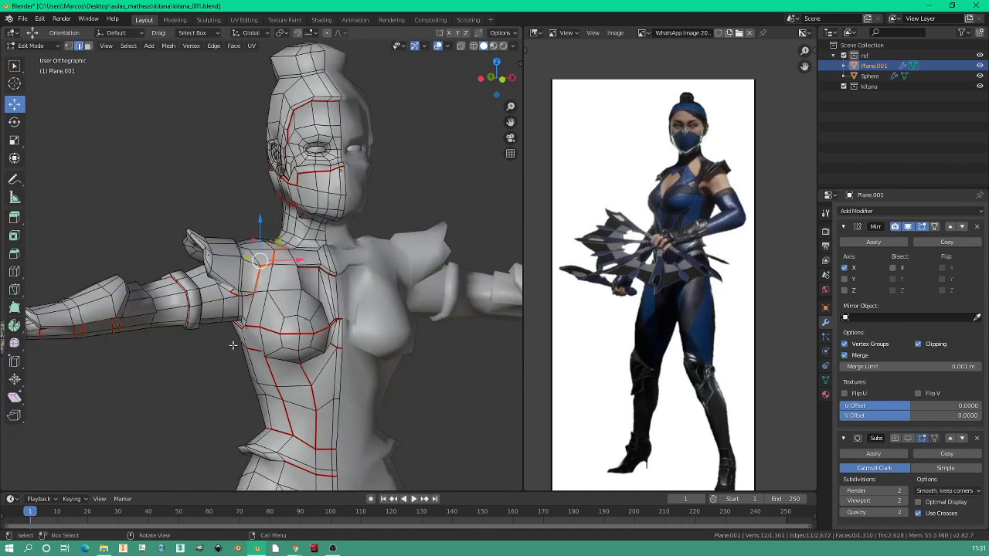
# Switch the viewport to Material Preview and return to Edit Mode.
pyautogui.press('Tab')
pyautogui.press('z')
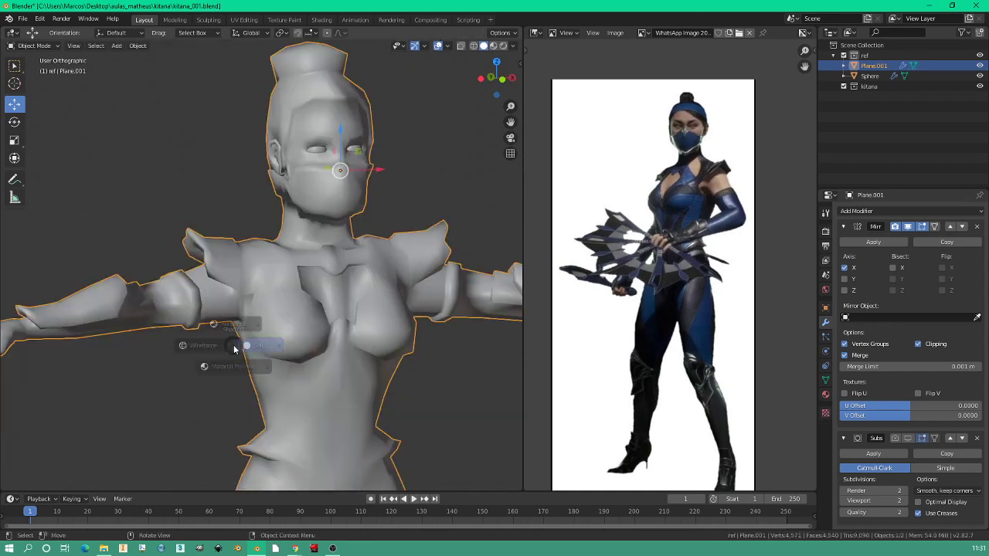
pyautogui.click(249, 405)
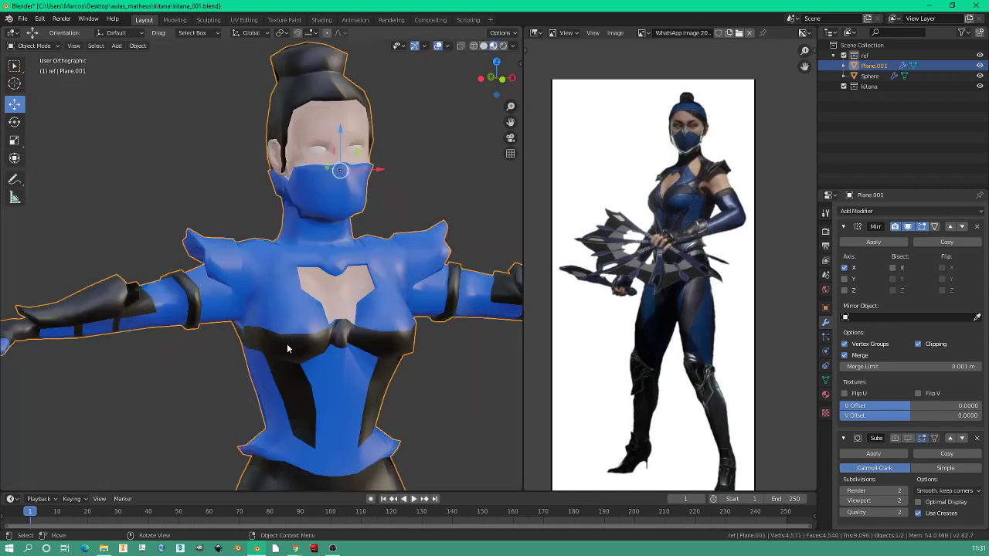
pyautogui.scroll(-2, 288, 344)
pyautogui.press('Tab')
# Select the whole upper-arm island in face select mode using linked selection.
pyautogui.moveTo(291, 346); pyautogui.dragTo(283, 333, button='middle')
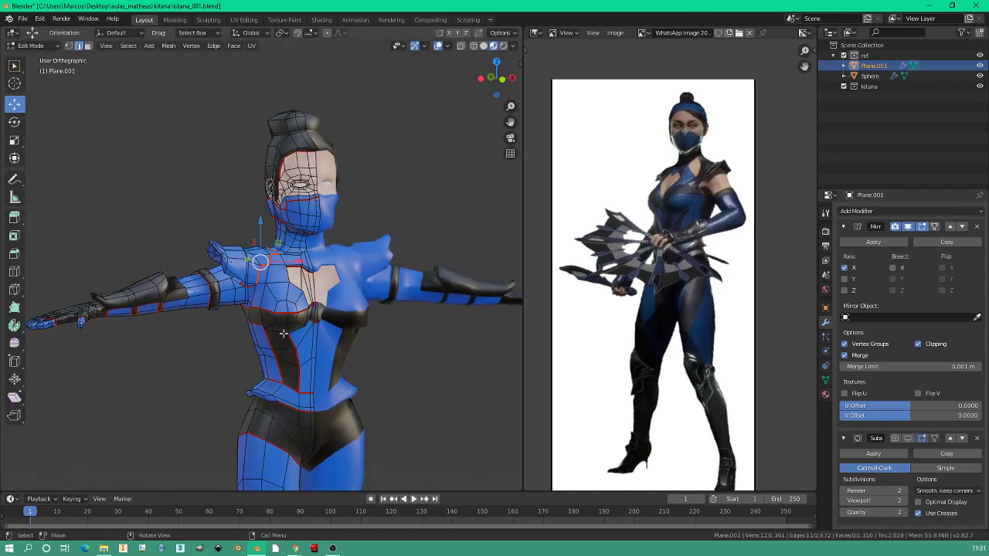
pyautogui.click(89, 47)
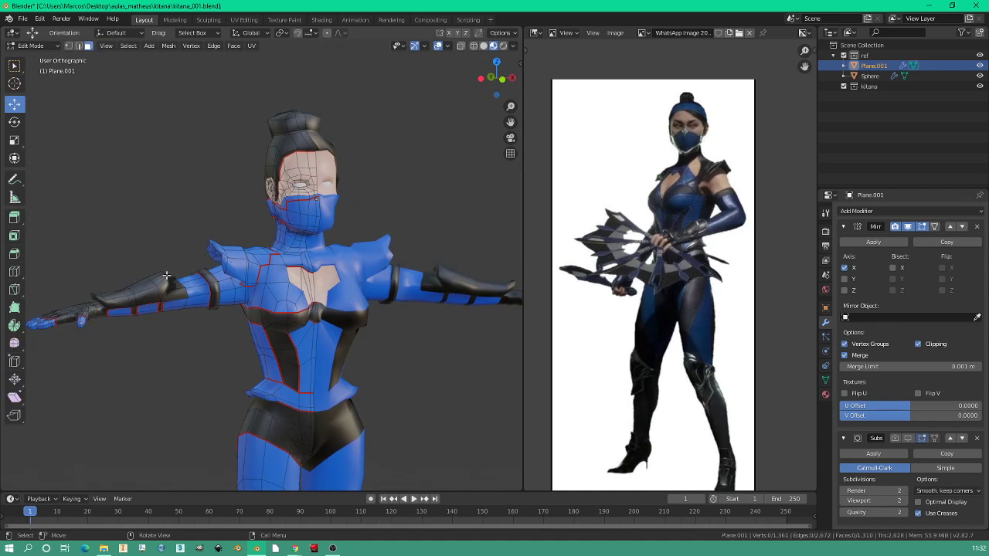
pyautogui.click(226, 286)
pyautogui.hotkey('ctrl', 'l')
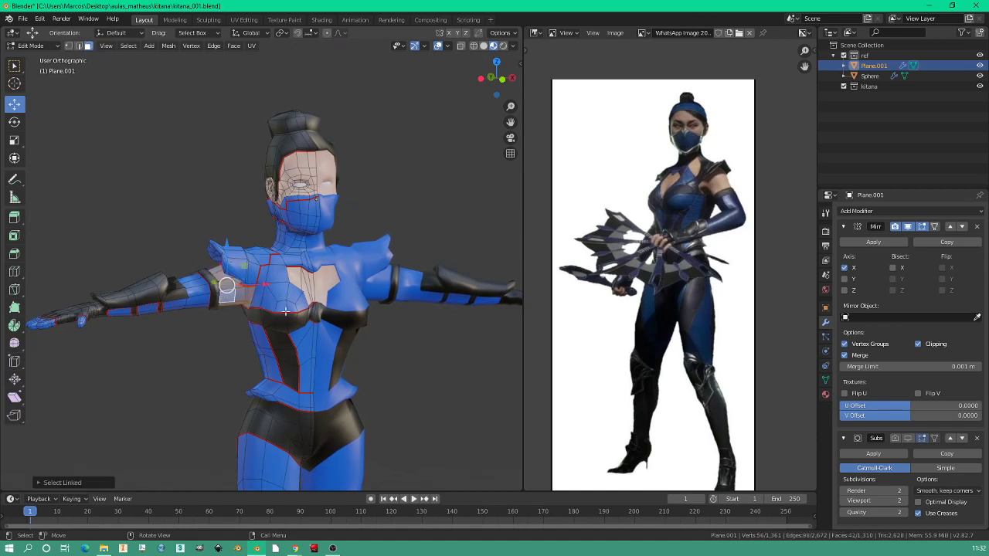
# Assign the pele skin material to the selected arm faces.
pyautogui.click(825, 395)
pyautogui.click(859, 245)
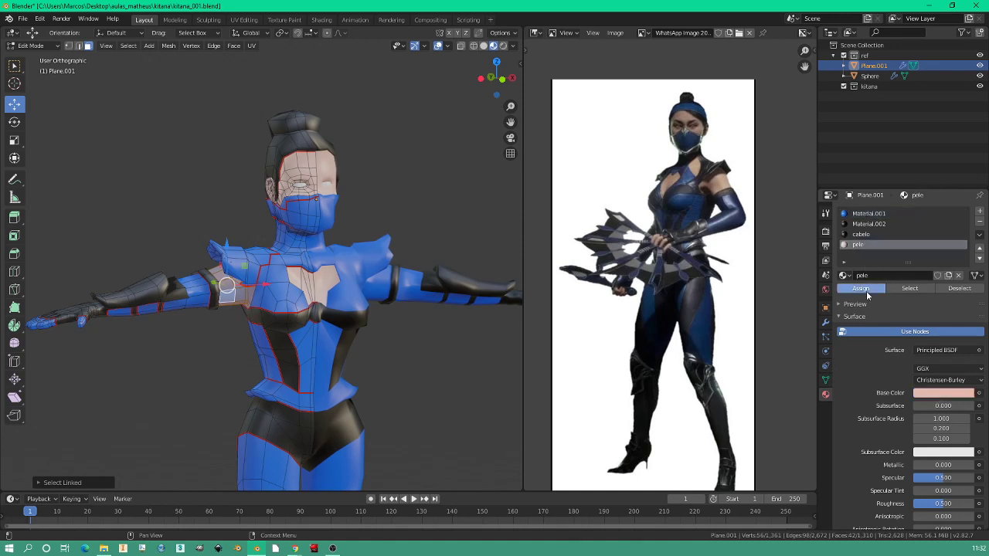
pyautogui.click(863, 289)
# Select the linked shoulder piece and assign it the black Material.002.
pyautogui.moveTo(294, 286)
pyautogui.mouseDown(button='middle')
pyautogui.moveTo(315, 285)
pyautogui.moveTo(231, 247)
pyautogui.mouseUp(button='middle')
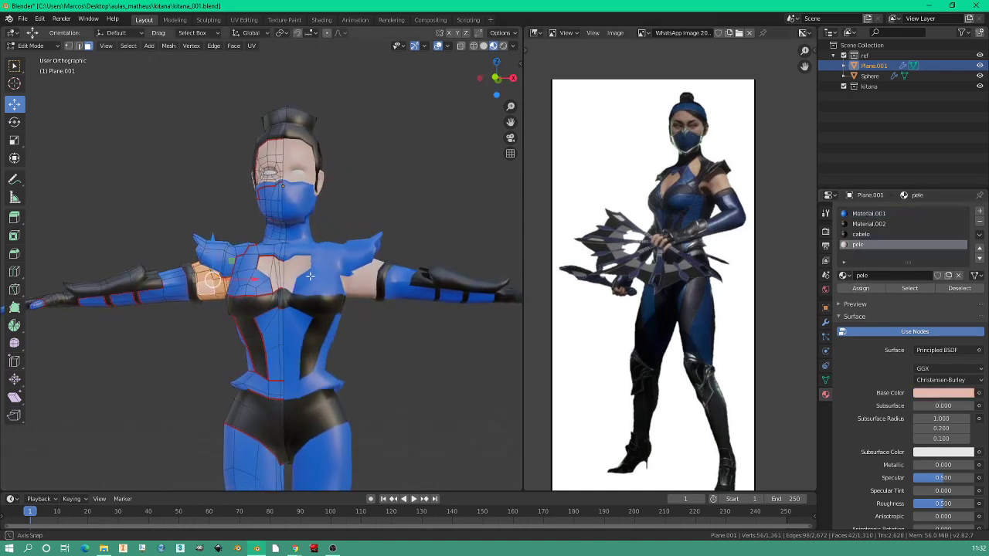
pyautogui.click(224, 244)
pyautogui.hotkey('ctrl', 'l')
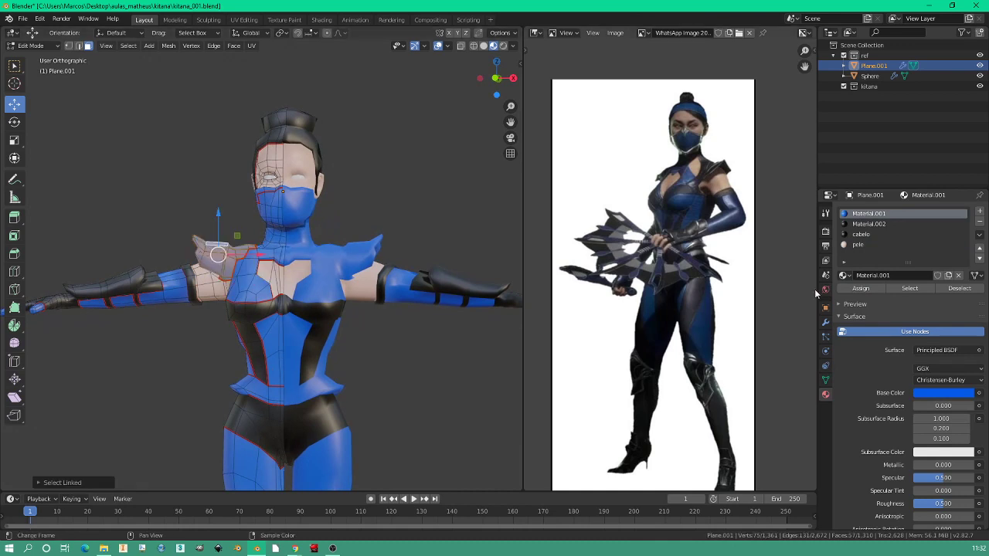
pyautogui.click(868, 224)
pyautogui.click(861, 288)
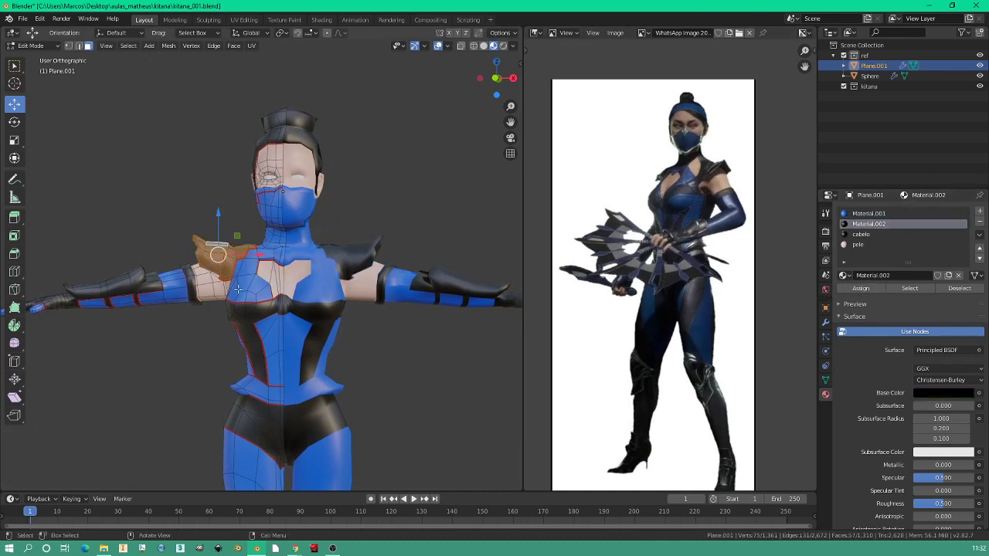
# Select the linked faces around the eye and make them black with Material.002.
pyautogui.scroll(-2, 238, 289)
pyautogui.moveTo(238, 289); pyautogui.dragTo(307, 183, button='middle')
pyautogui.scroll(5, 246, 279)
pyautogui.click(320, 167)
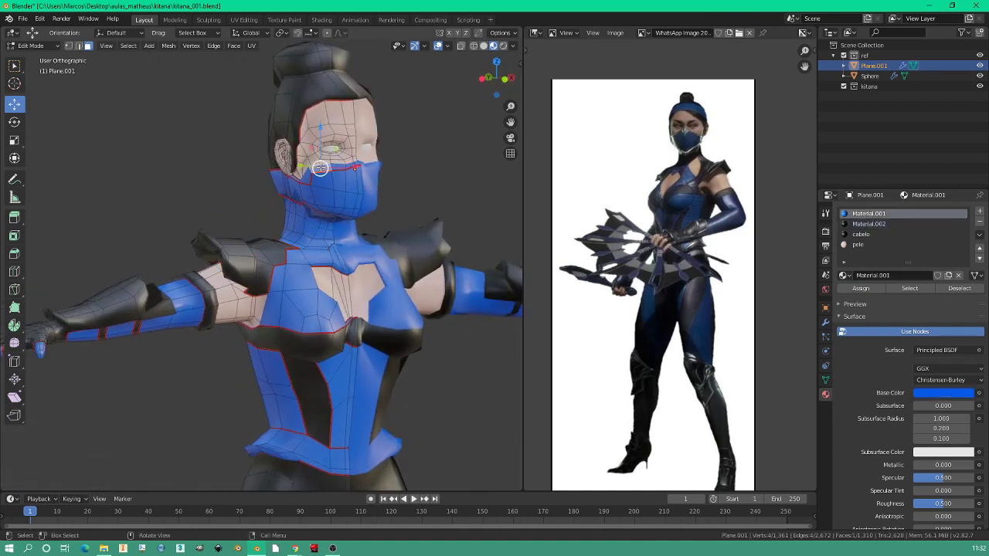
pyautogui.press('l')
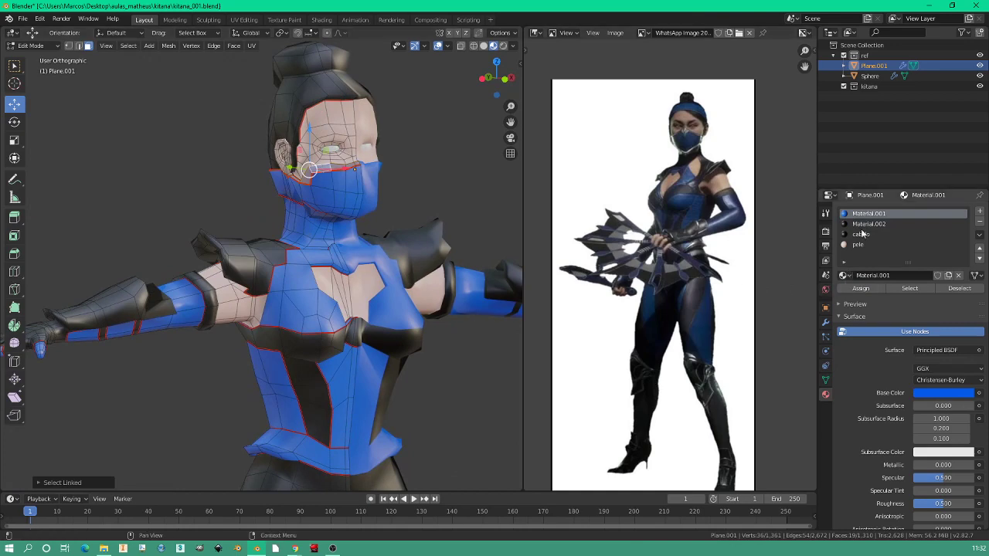
pyautogui.click(865, 224)
pyautogui.click(862, 289)
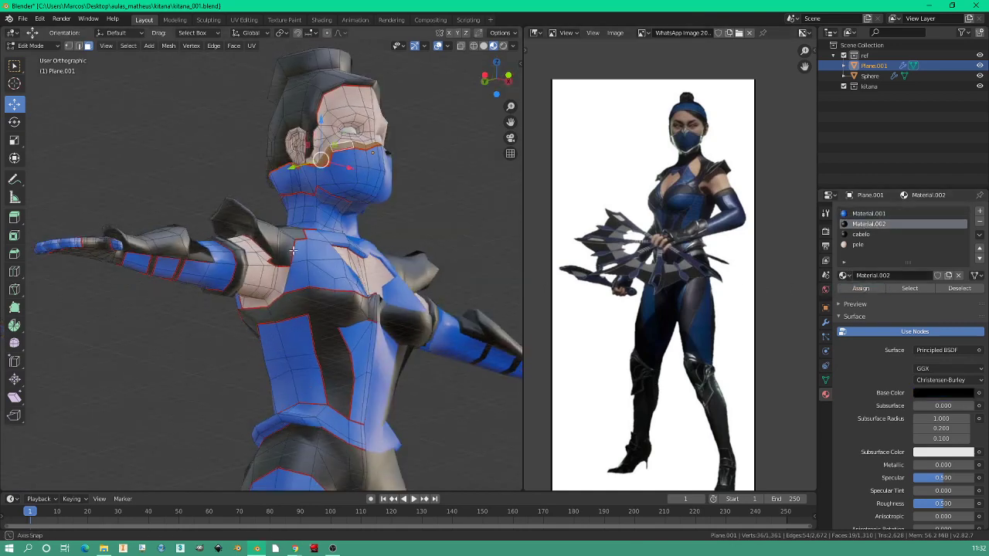
# Give the linked chin and neck faces Material.002, then view the whole model in Object Mode.
pyautogui.moveTo(275, 276); pyautogui.dragTo(294, 213, button='middle')
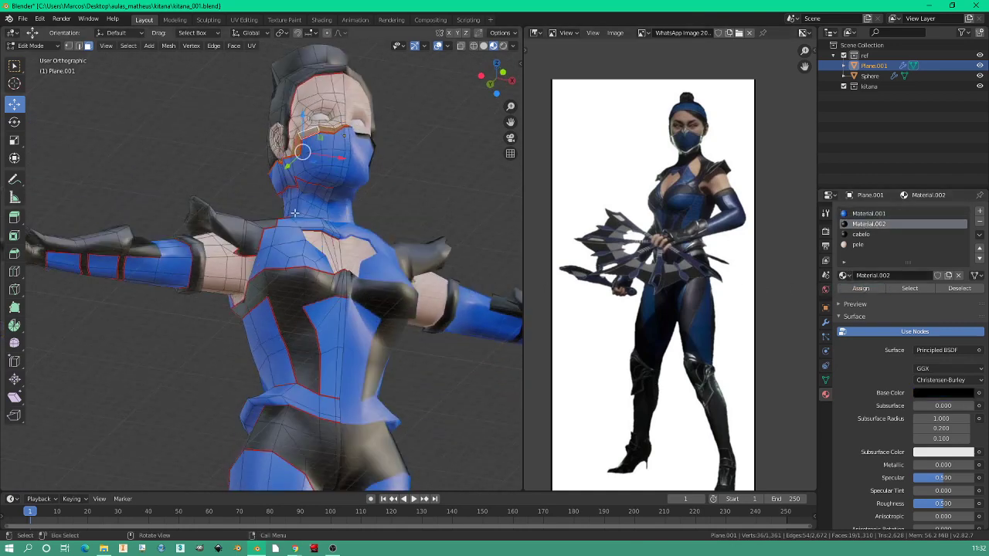
pyautogui.click(302, 194)
pyautogui.press('l')
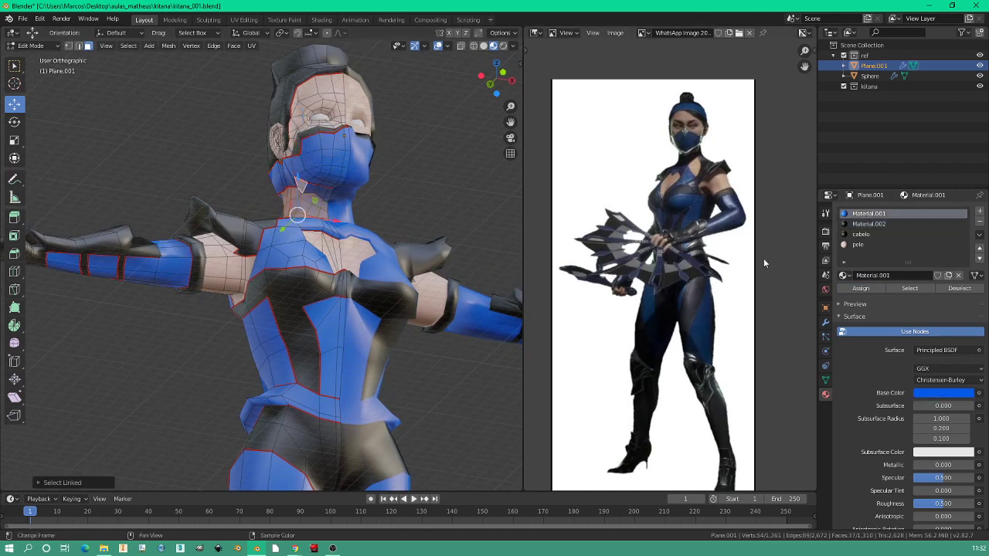
pyautogui.click(863, 224)
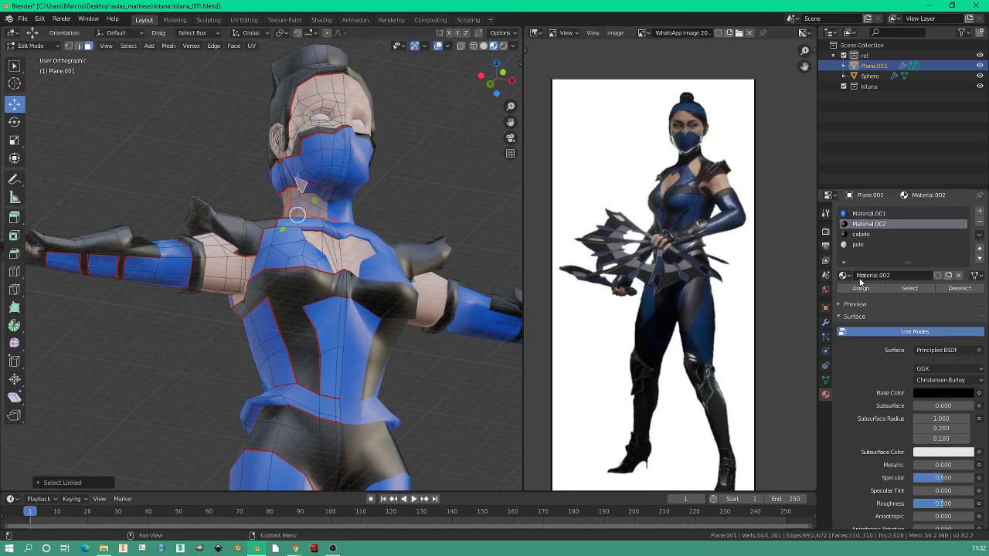
pyautogui.click(861, 289)
pyautogui.moveTo(198, 298)
pyautogui.mouseDown(button='middle')
pyautogui.moveTo(173, 312)
pyautogui.moveTo(395, 320)
pyautogui.moveTo(253, 326)
pyautogui.mouseUp(button='middle')
pyautogui.press('Tab')
pyautogui.scroll(-4, 224, 307)
pyautogui.scroll(-1, 226, 313)
pyautogui.scroll(-2, 225, 313)
# In Edit Mode, add a loop cut around the thigh and scale the new loop.
pyautogui.press('Tab')
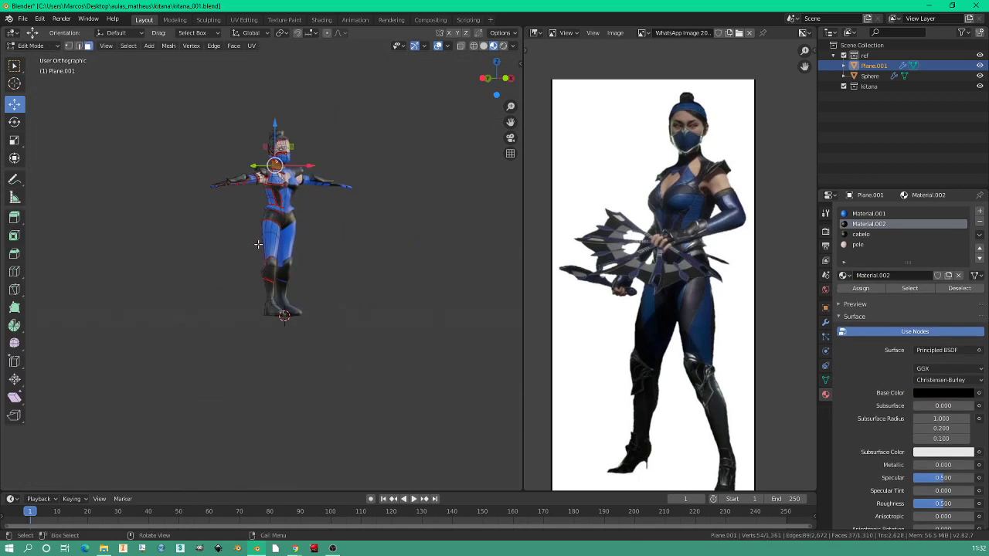
pyautogui.scroll(2, 259, 239)
pyautogui.keyDown('shift'); pyautogui.moveTo(259, 240); pyautogui.dragTo(170, 99, button='middle'); pyautogui.keyUp('shift')
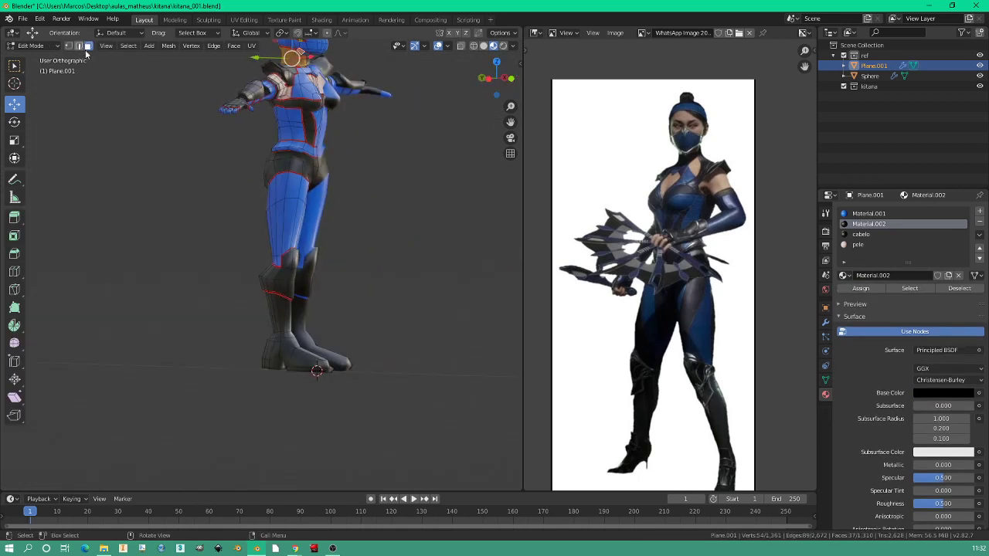
pyautogui.click(78, 46)
pyautogui.click(285, 187)
pyautogui.moveTo(281, 222)
pyautogui.mouseDown(button='middle')
pyautogui.moveTo(320, 221)
pyautogui.moveTo(216, 205)
pyautogui.moveTo(250, 230)
pyautogui.moveTo(208, 267)
pyautogui.moveTo(255, 232)
pyautogui.moveTo(276, 235)
pyautogui.mouseUp(button='middle')
pyautogui.hotkey('ctrl', 'r')
pyautogui.click(274, 221)
pyautogui.press('s')
pyautogui.click(206, 274)
# Select the edges outlining a side stripe down the thigh and mark them as a seam.
pyautogui.scroll(4, 250, 263)
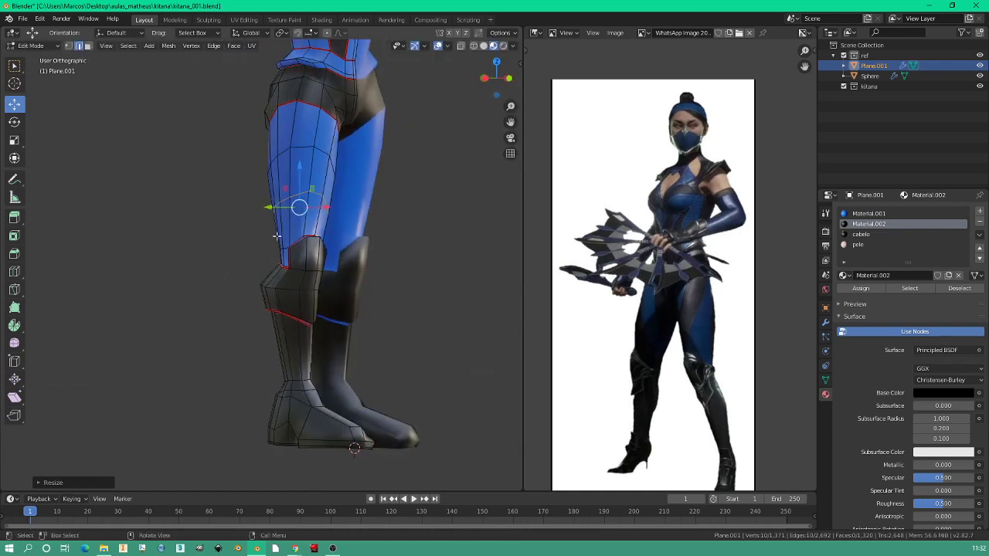
pyautogui.click(314, 125)
pyautogui.keyDown('shift'); pyautogui.click(298, 151); pyautogui.keyUp('shift')
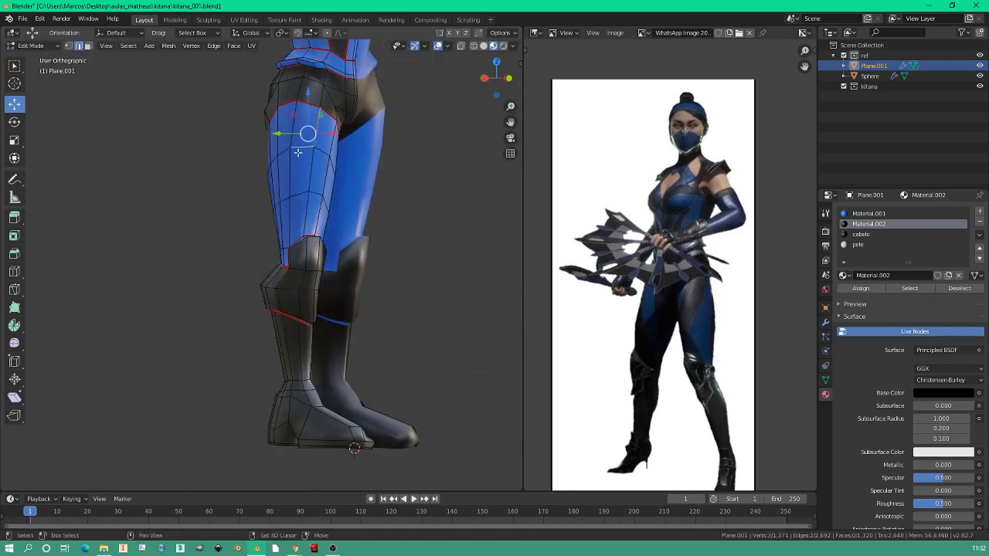
pyautogui.keyDown('shift'); pyautogui.click(292, 208); pyautogui.keyUp('shift')
pyautogui.moveTo(290, 210); pyautogui.dragTo(335, 209, button='middle')
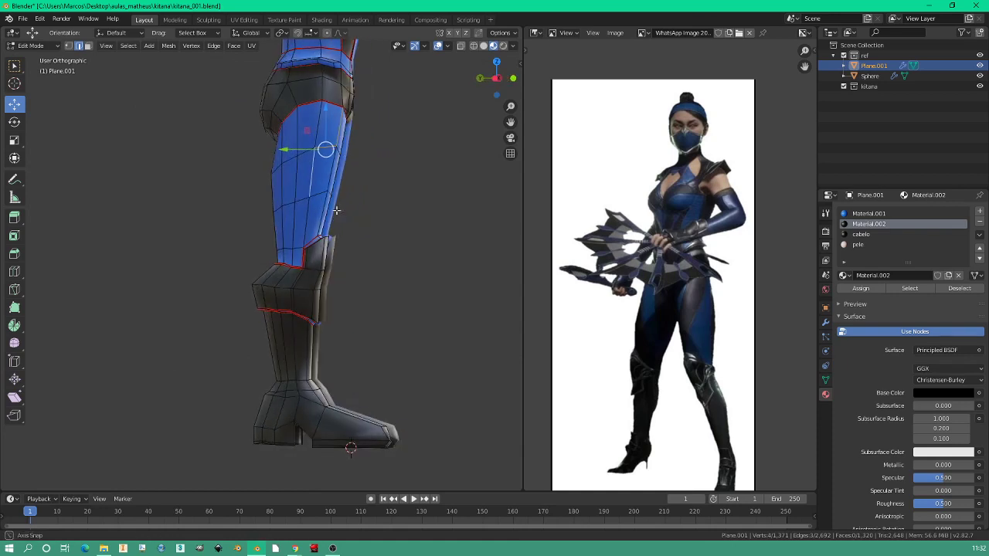
pyautogui.keyDown('shift'); pyautogui.click(300, 205); pyautogui.keyUp('shift')
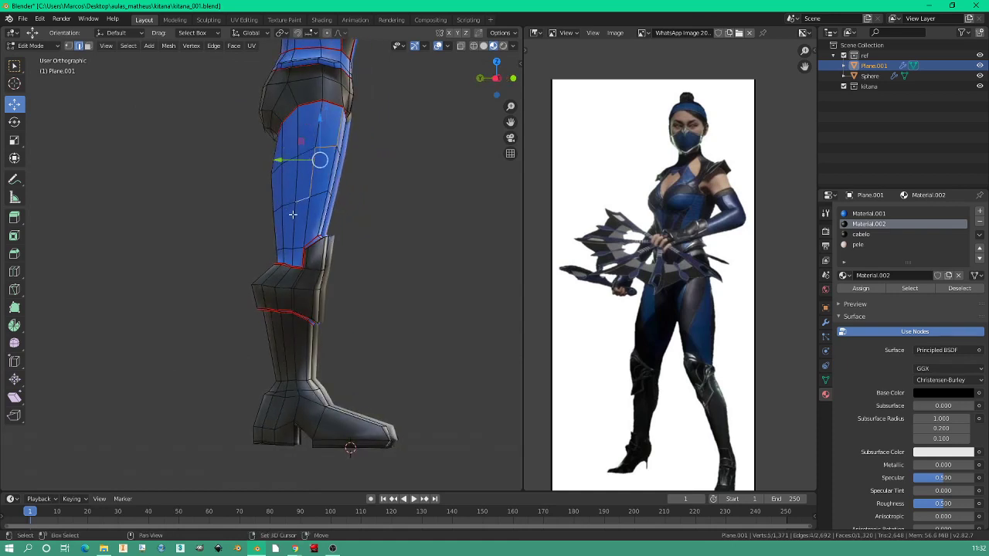
pyautogui.keyDown('shift'); pyautogui.click(294, 232); pyautogui.keyUp('shift')
pyautogui.keyDown('shift'); pyautogui.click(281, 257); pyautogui.keyUp('shift')
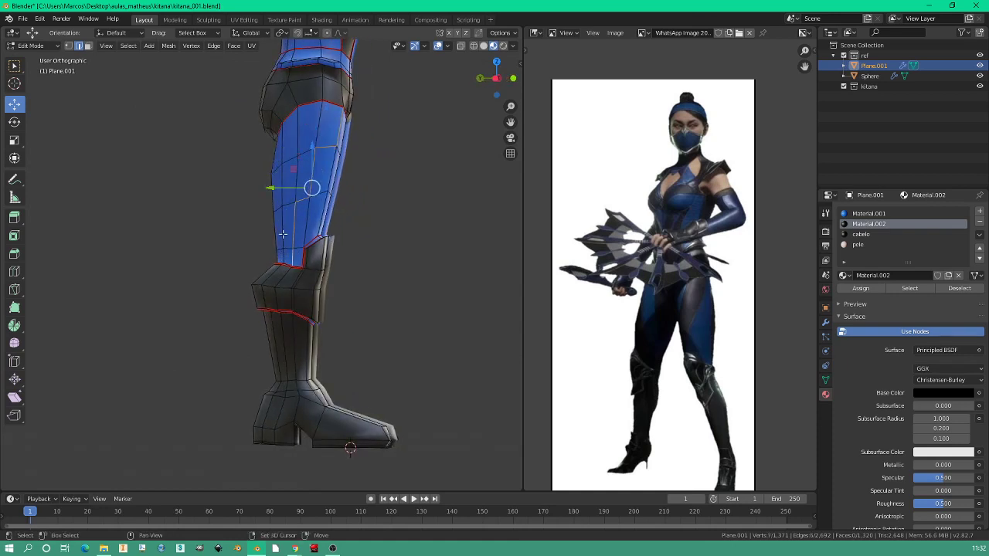
pyautogui.keyDown('ctrl'); pyautogui.click(284, 212); pyautogui.keyUp('ctrl')
pyautogui.keyDown('shift'); pyautogui.click(282, 166); pyautogui.keyUp('shift')
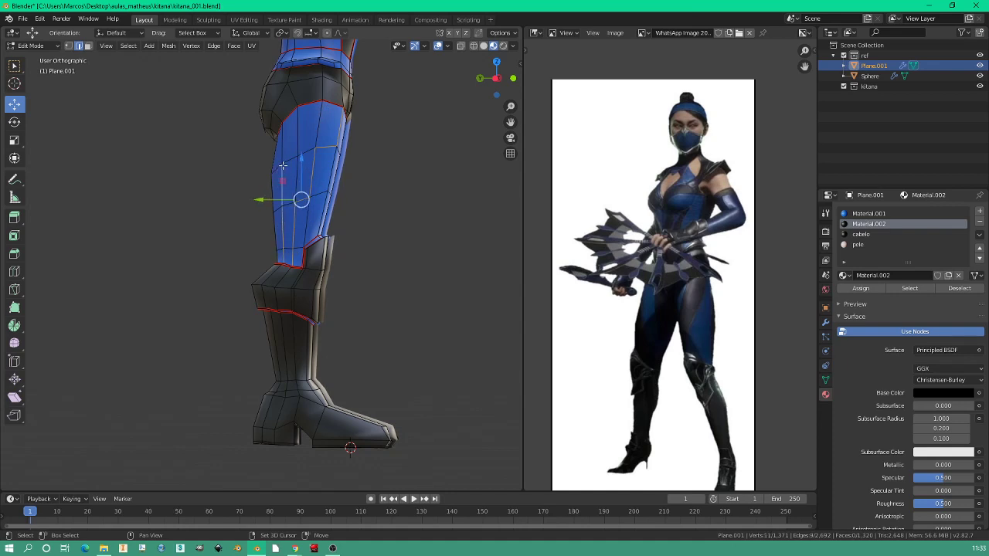
pyautogui.keyDown('shift'); pyautogui.click(286, 160); pyautogui.keyUp('shift')
pyautogui.keyDown('shift'); pyautogui.click(297, 110); pyautogui.keyUp('shift')
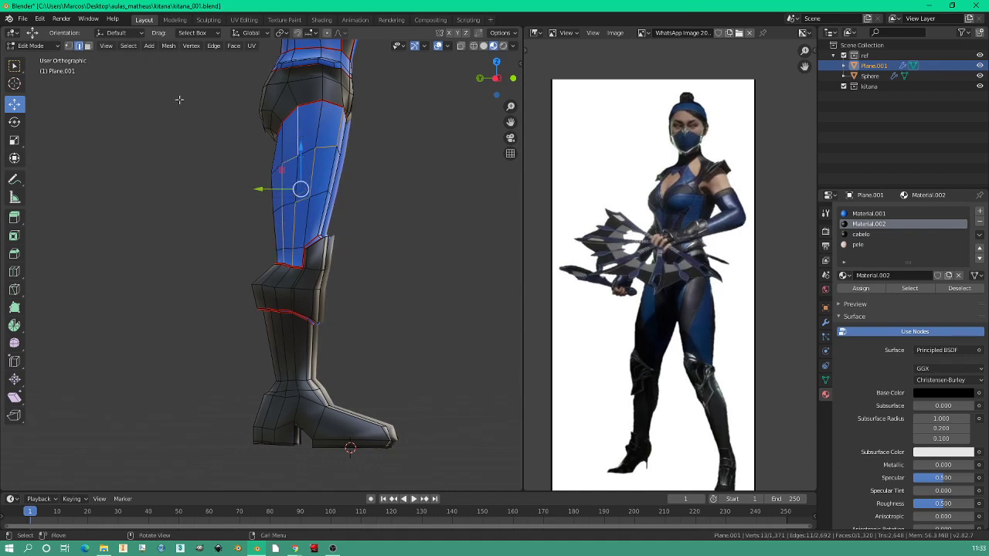
pyautogui.rightClick(269, 126)
pyautogui.click(232, 255)
# Select the seam-bounded strip in face mode, assign Material.002, and return to Object Mode.
pyautogui.moveTo(231, 255)
pyautogui.mouseDown(button='middle')
pyautogui.moveTo(238, 213)
pyautogui.moveTo(213, 214)
pyautogui.mouseUp(button='middle')
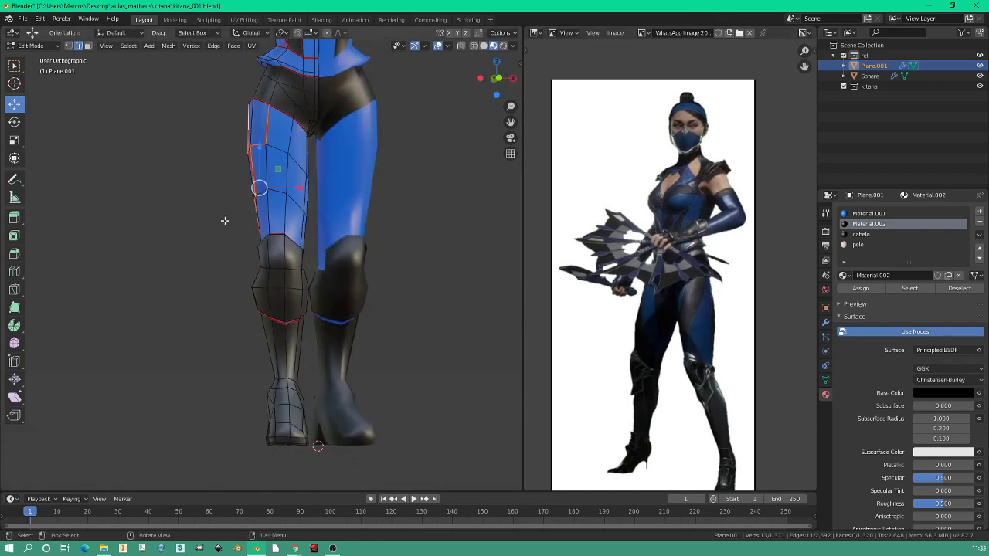
pyautogui.click(87, 45)
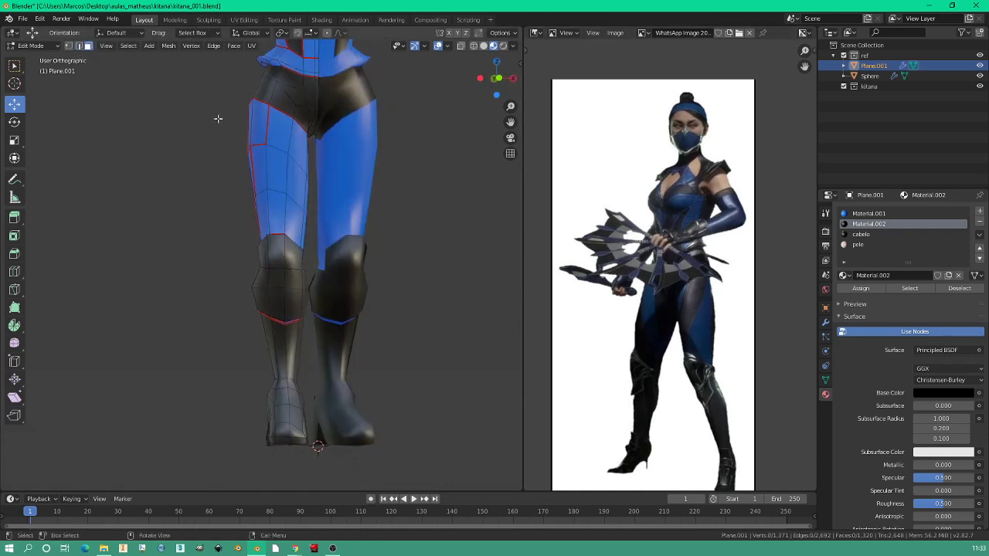
pyautogui.click(256, 119)
pyautogui.hotkey('ctrl', 'l')
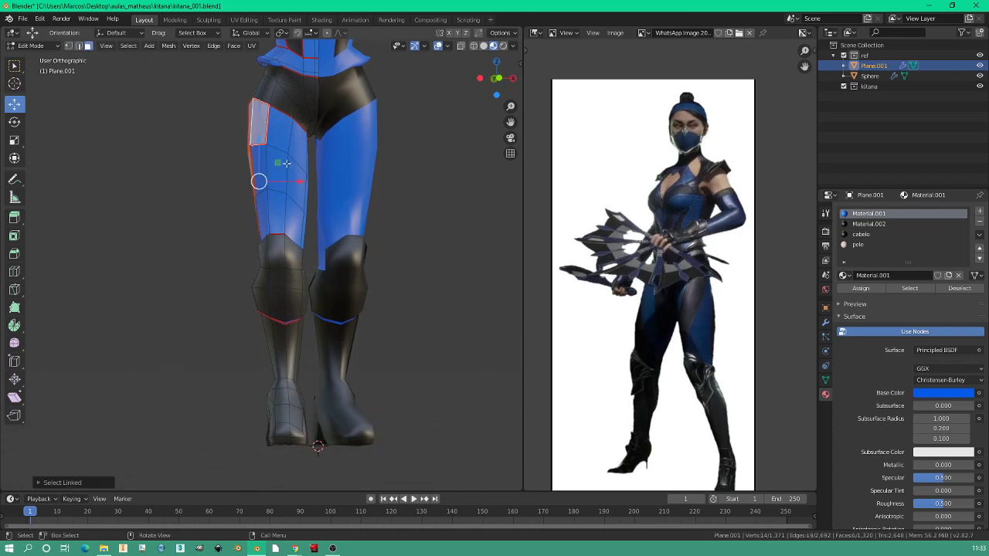
pyautogui.click(869, 223)
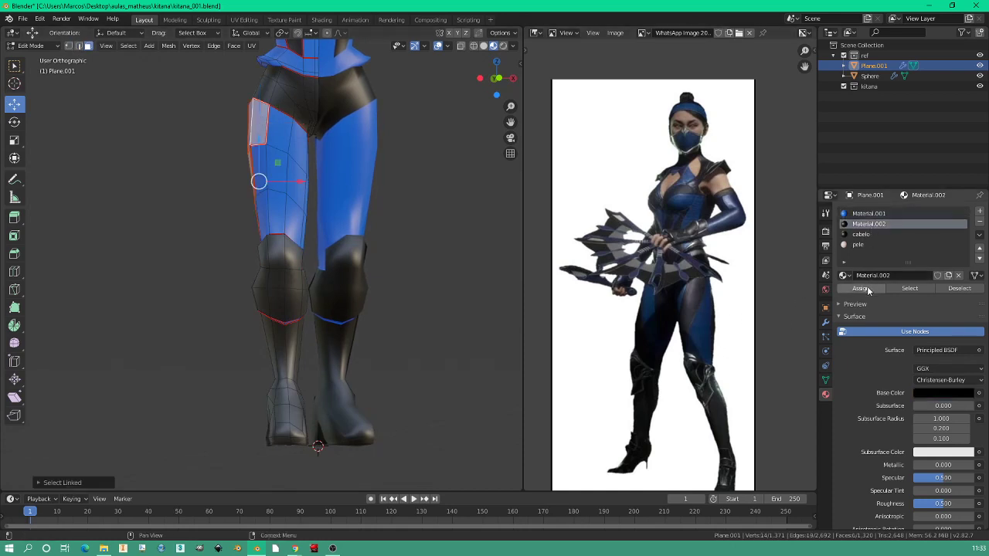
pyautogui.click(868, 289)
pyautogui.press('Tab')
# Zoom onto the legs from behind, enter Edit Mode, and select several edges along the thigh.
pyautogui.scroll(-3, 286, 223)
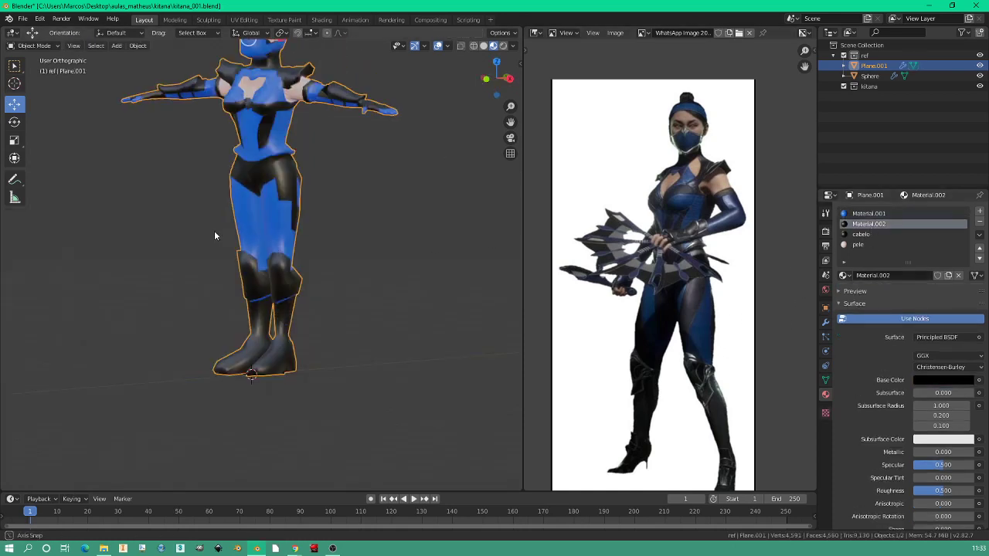
pyautogui.moveTo(214, 230)
pyautogui.mouseDown(button='middle')
pyautogui.moveTo(103, 231)
pyautogui.moveTo(117, 221)
pyautogui.moveTo(342, 219)
pyautogui.moveTo(279, 216)
pyautogui.mouseUp(button='middle')
pyautogui.scroll(4, 278, 218)
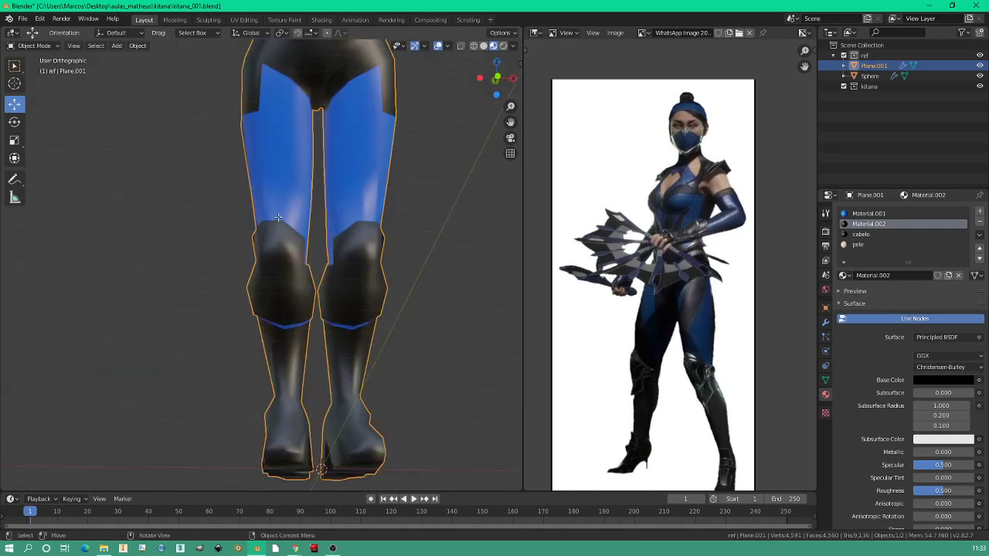
pyautogui.press('Tab')
pyautogui.click(278, 116)
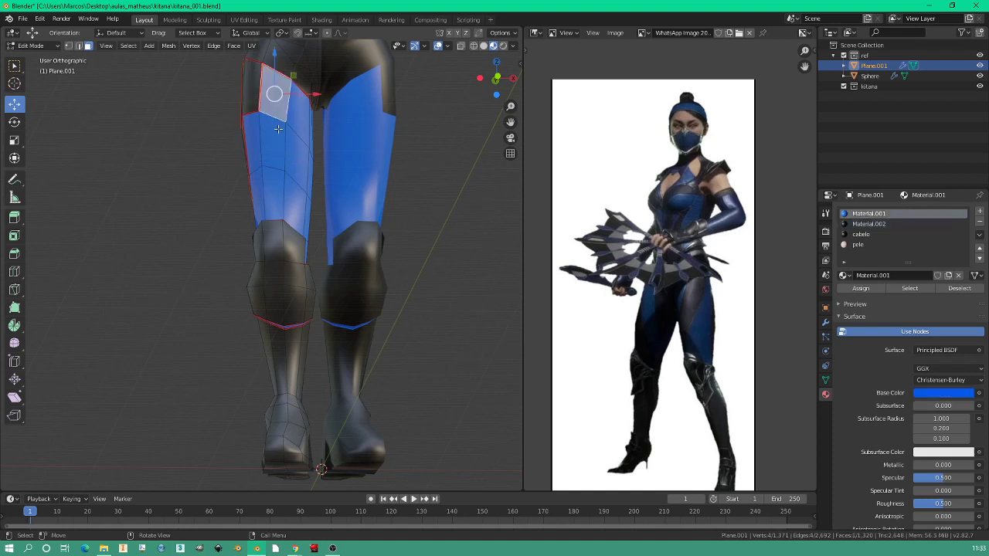
pyautogui.click(80, 45)
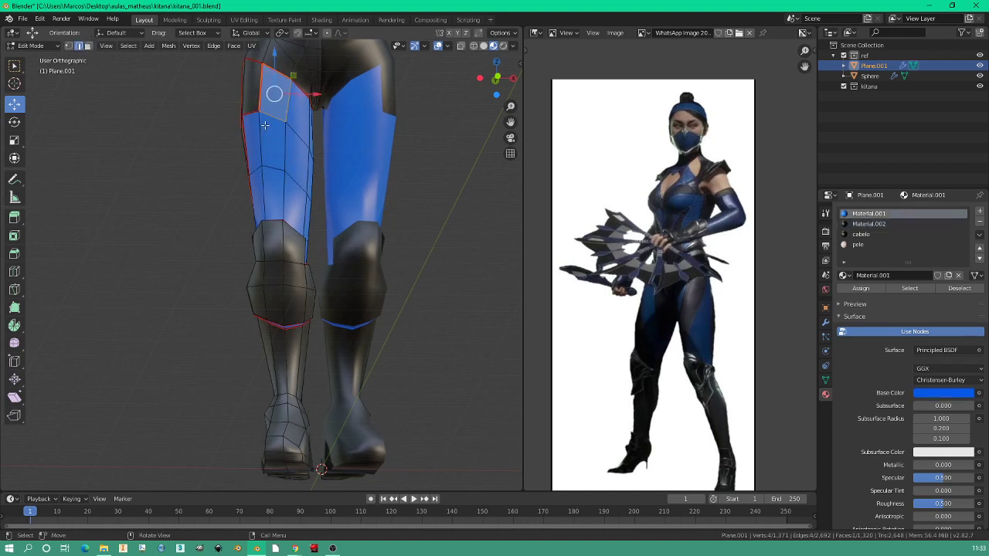
pyautogui.click(267, 124)
pyautogui.keyDown('shift'); pyautogui.click(279, 167); pyautogui.keyUp('shift')
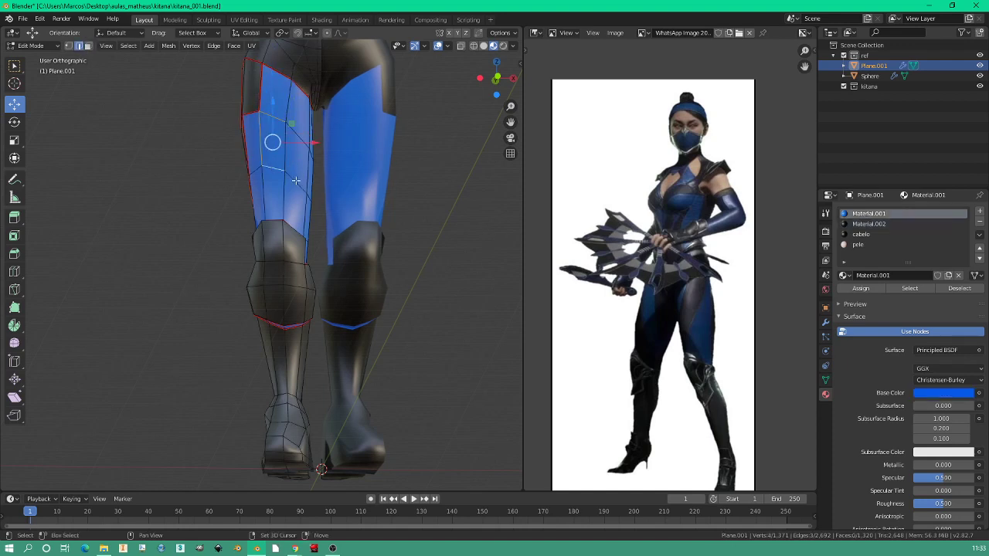
pyautogui.keyDown('shift'); pyautogui.click(295, 180); pyautogui.keyUp('shift')
pyautogui.moveTo(296, 180)
pyautogui.mouseDown(button='middle')
pyautogui.moveTo(106, 158)
pyautogui.moveTo(379, 199)
pyautogui.moveTo(261, 201)
pyautogui.moveTo(220, 183)
pyautogui.mouseUp(button='middle')
pyautogui.keyDown('shift'); pyautogui.click(282, 174); pyautogui.keyUp('shift')
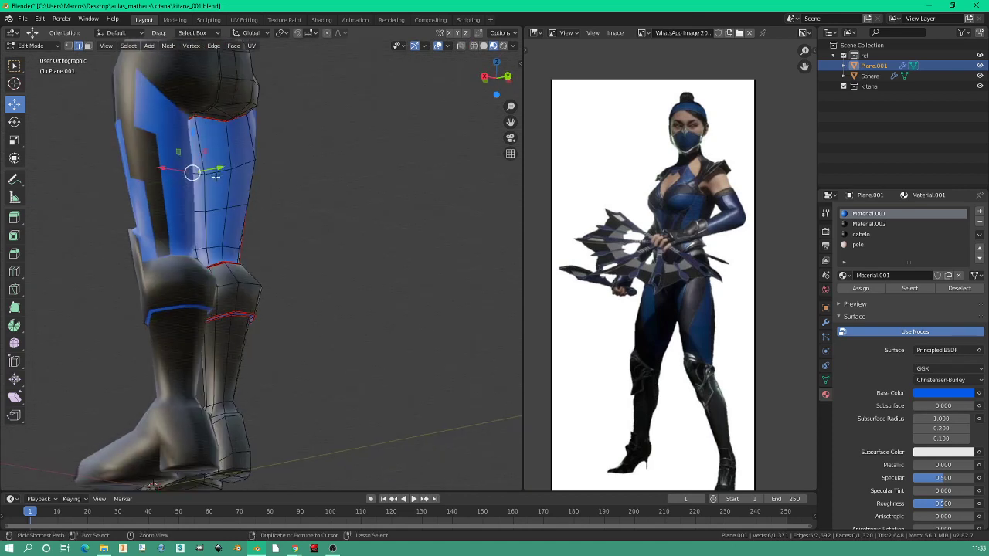
# Mark a seam along the edge path outlining a stripe on the back of the thigh.
pyautogui.keyDown('ctrl'); pyautogui.click(215, 178); pyautogui.keyUp('ctrl')
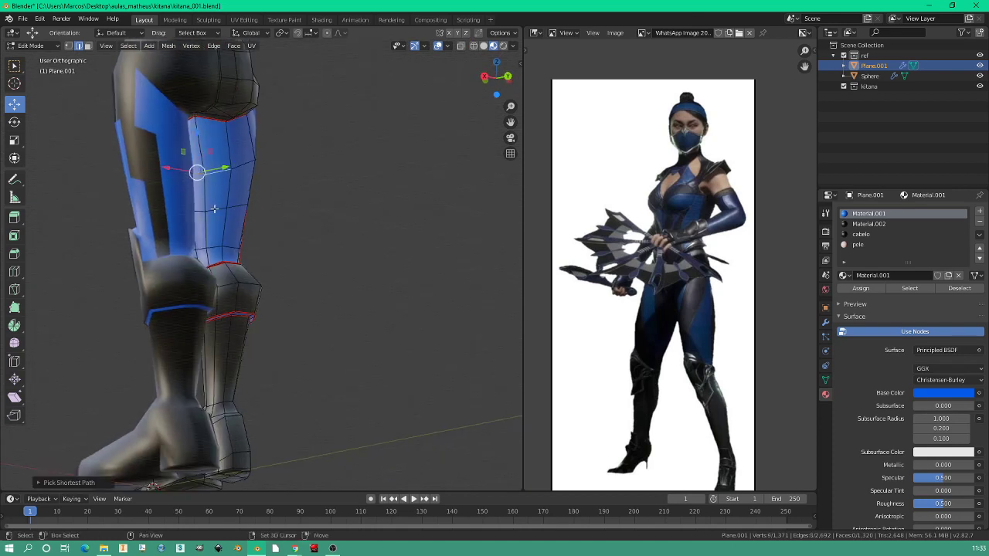
pyautogui.keyDown('ctrl'); pyautogui.click(214, 209); pyautogui.keyUp('ctrl')
pyautogui.moveTo(225, 200); pyautogui.dragTo(161, 204, button='middle')
pyautogui.keyDown('shift'); pyautogui.click(249, 199); pyautogui.keyUp('shift')
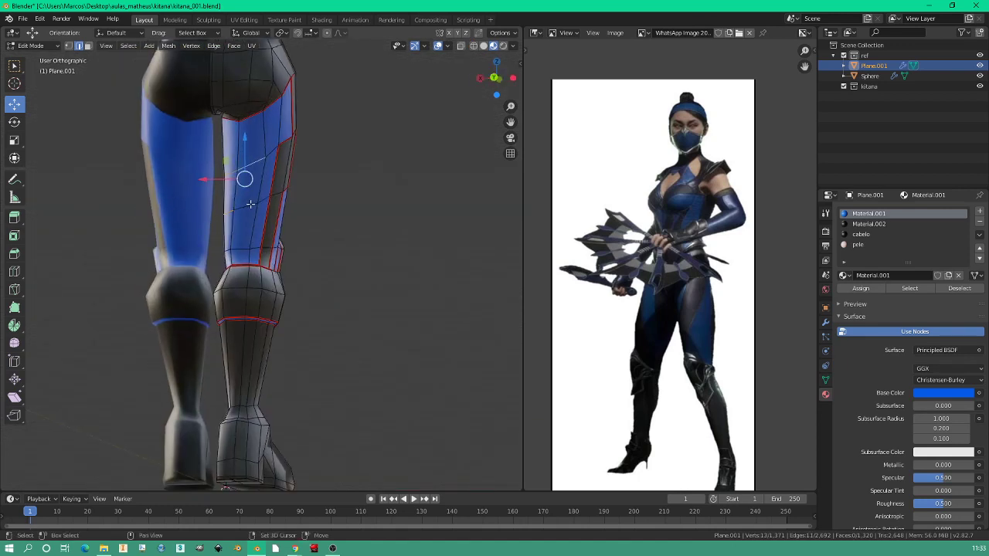
pyautogui.keyDown('shift'); pyautogui.click(269, 155); pyautogui.keyUp('shift')
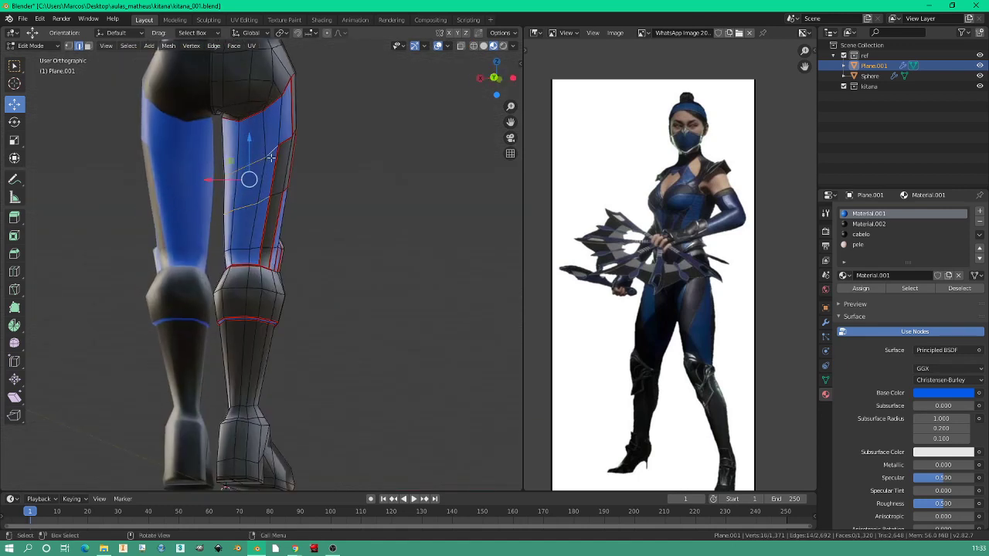
pyautogui.rightClick(270, 157)
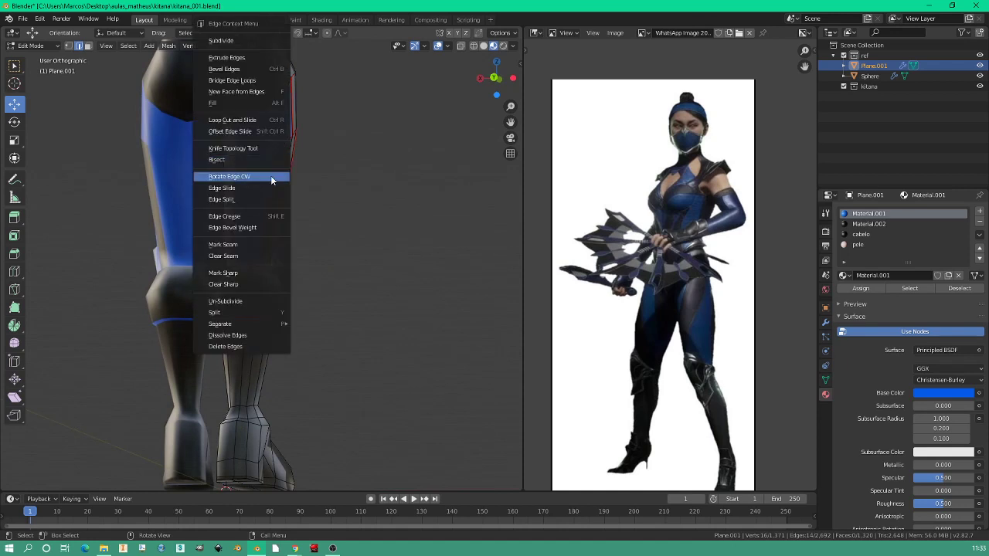
pyautogui.click(245, 244)
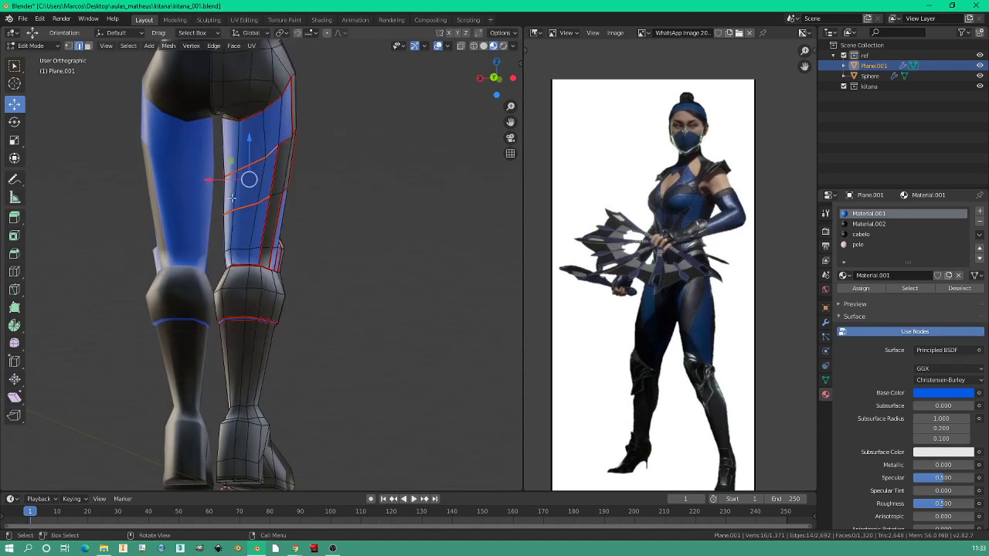
# Select the seam-bounded thigh region in face mode with linked selection.
pyautogui.click(88, 46)
pyautogui.click(248, 181)
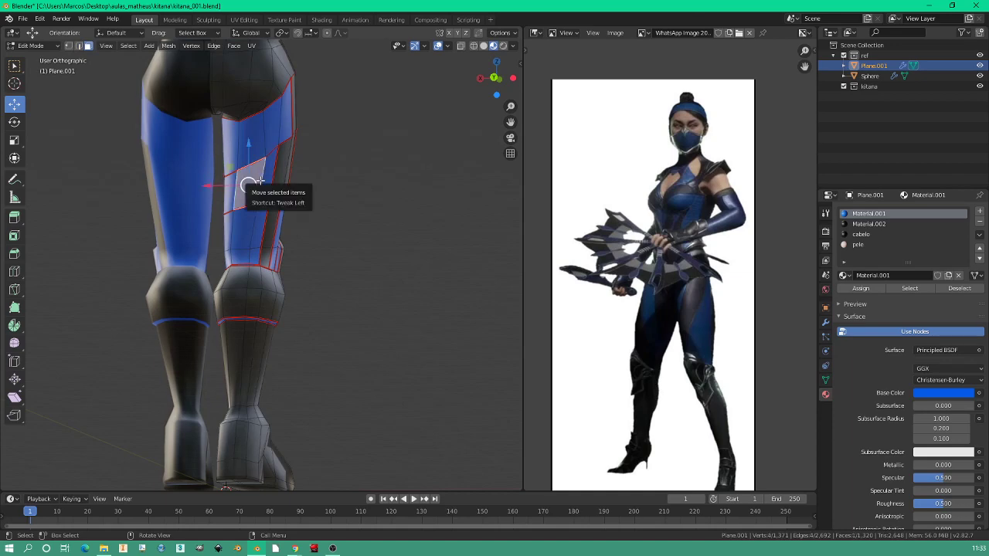
pyautogui.hotkey('ctrl', 'l')
# Select the linked thigh faces that outline the next stripe region on the leg.
pyautogui.moveTo(332, 227); pyautogui.dragTo(120, 228, button='middle')
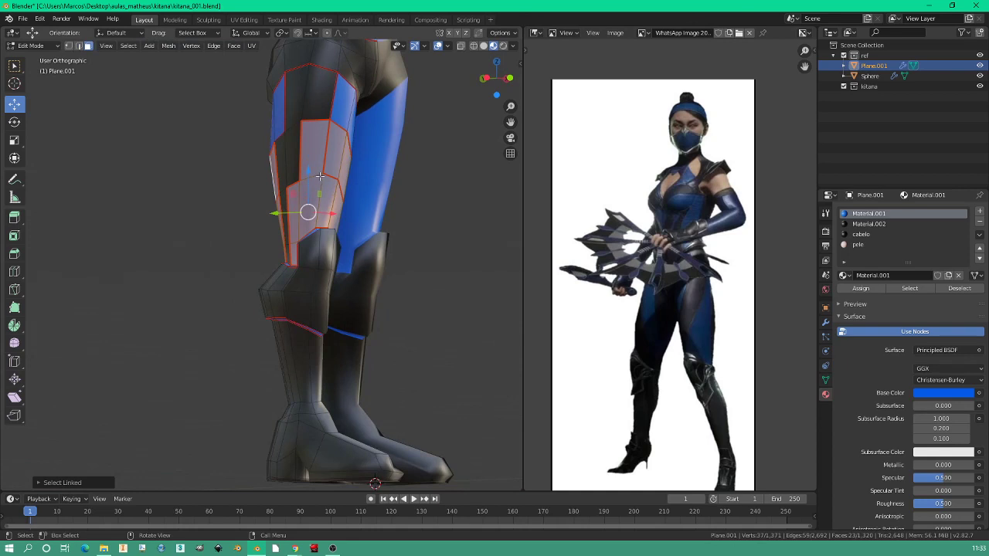
pyautogui.click(314, 184)
pyautogui.click(79, 46)
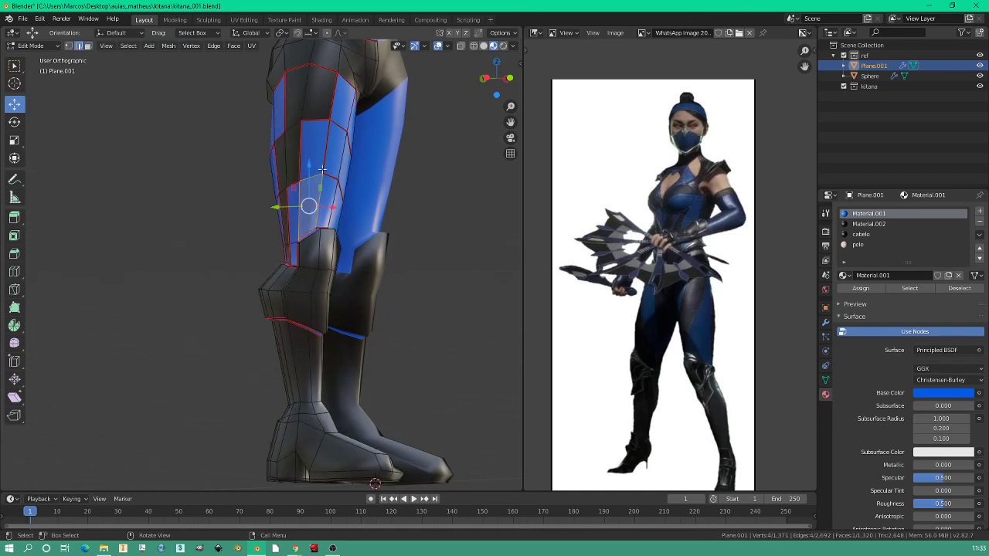
pyautogui.click(317, 175)
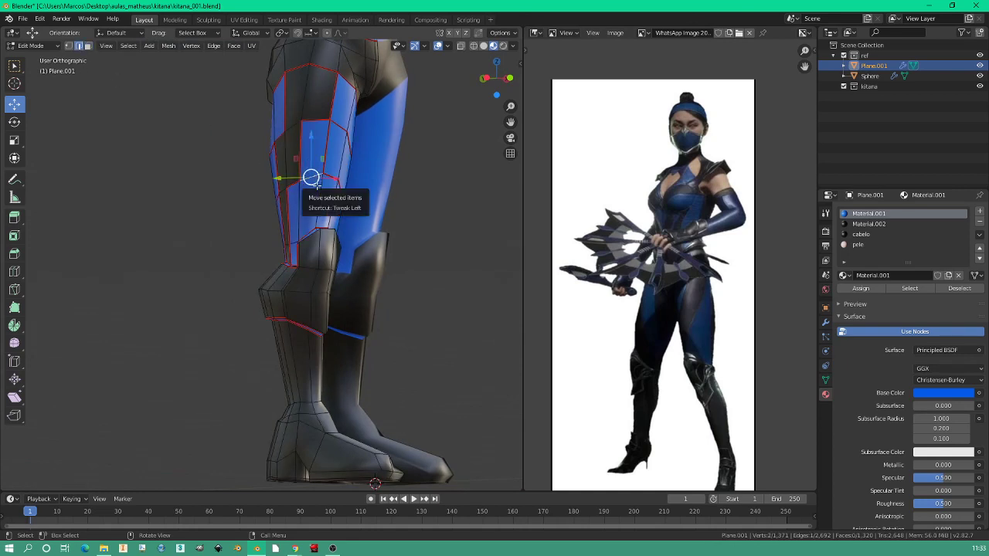
pyautogui.rightClick(319, 192)
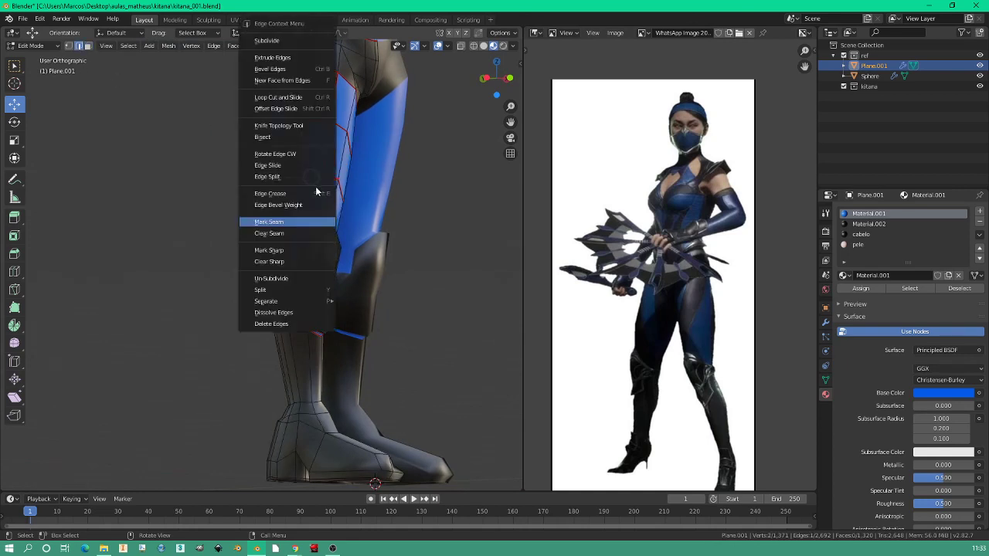
pyautogui.click(87, 46)
pyautogui.click(313, 147)
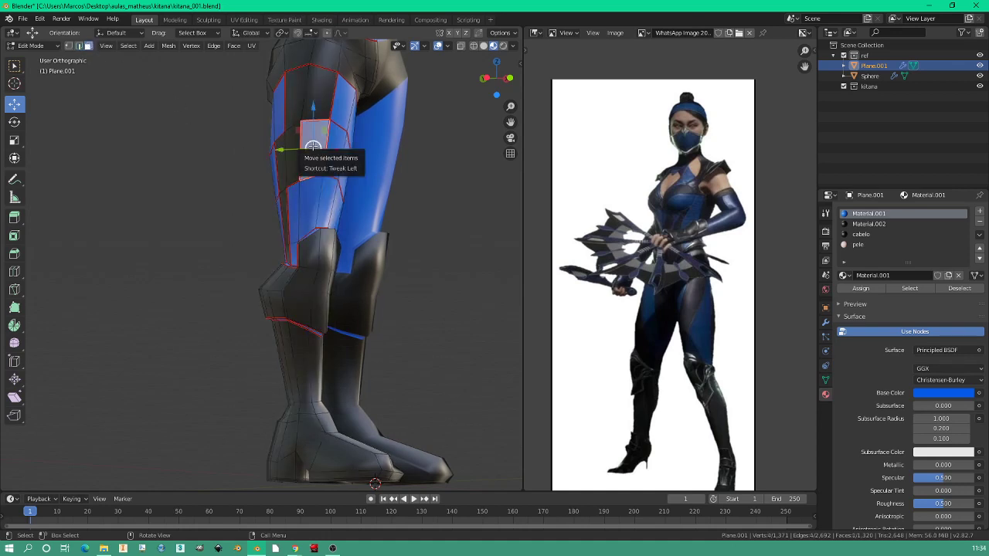
pyautogui.hotkey('ctrl', 'l')
pyautogui.keyDown('shift'); pyautogui.click(340, 136); pyautogui.keyUp('shift')
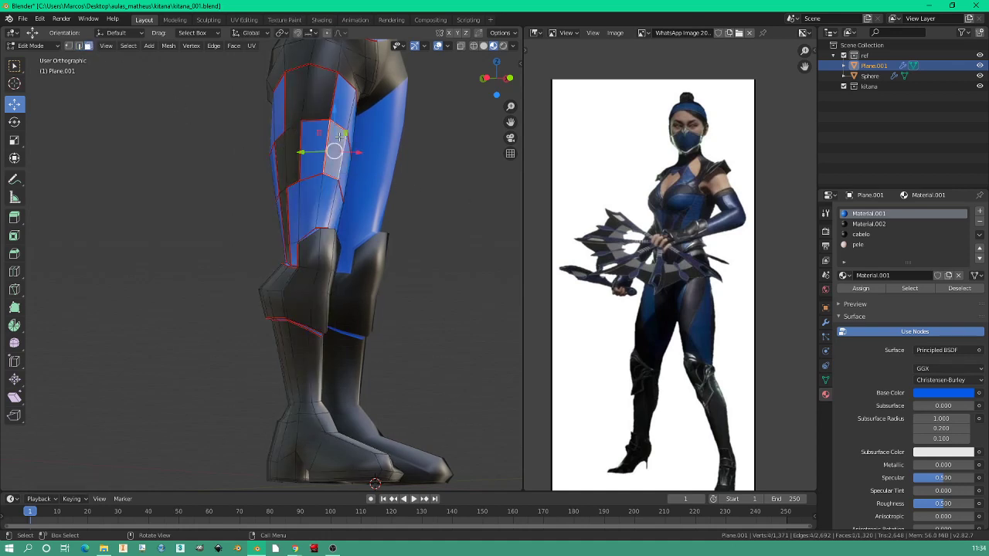
pyautogui.hotkey('ctrl', 'l')
# In edge select, mark the thigh stripe border edges as seams.
pyautogui.moveTo(339, 137)
pyautogui.mouseDown(button='middle')
pyautogui.moveTo(237, 147)
pyautogui.moveTo(160, 124)
pyautogui.moveTo(185, 131)
pyautogui.mouseUp(button='middle')
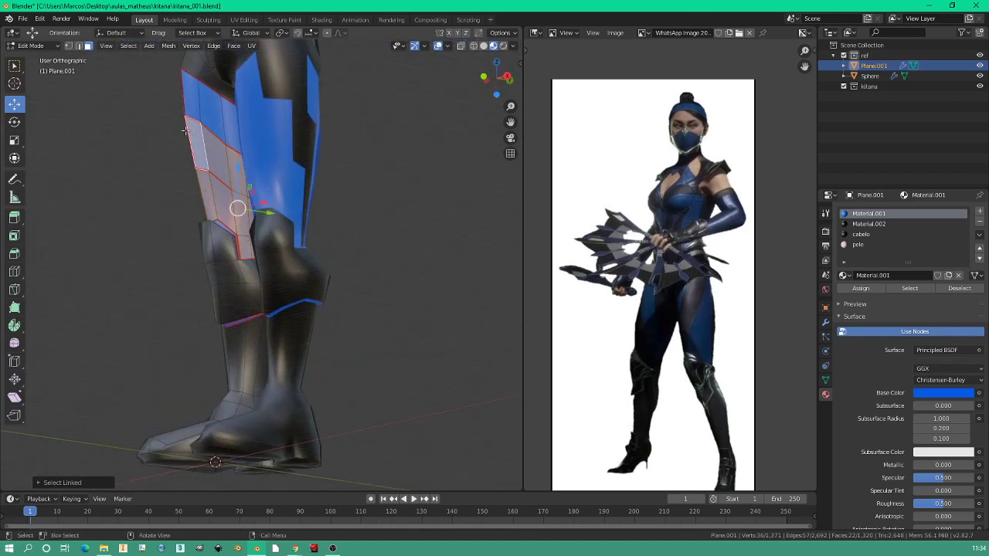
pyautogui.hotkey('alt', 'a')
pyautogui.click(79, 45)
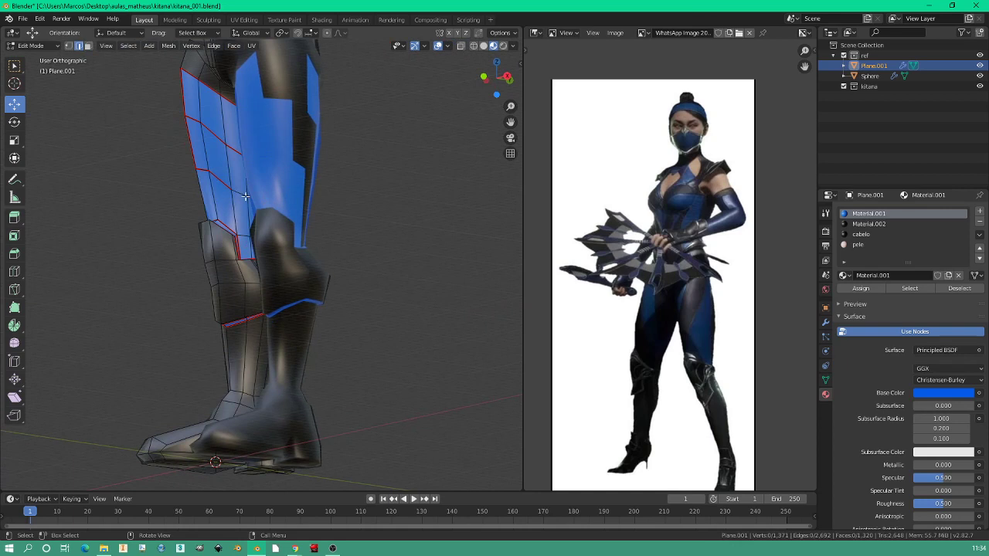
pyautogui.rightClick(240, 194)
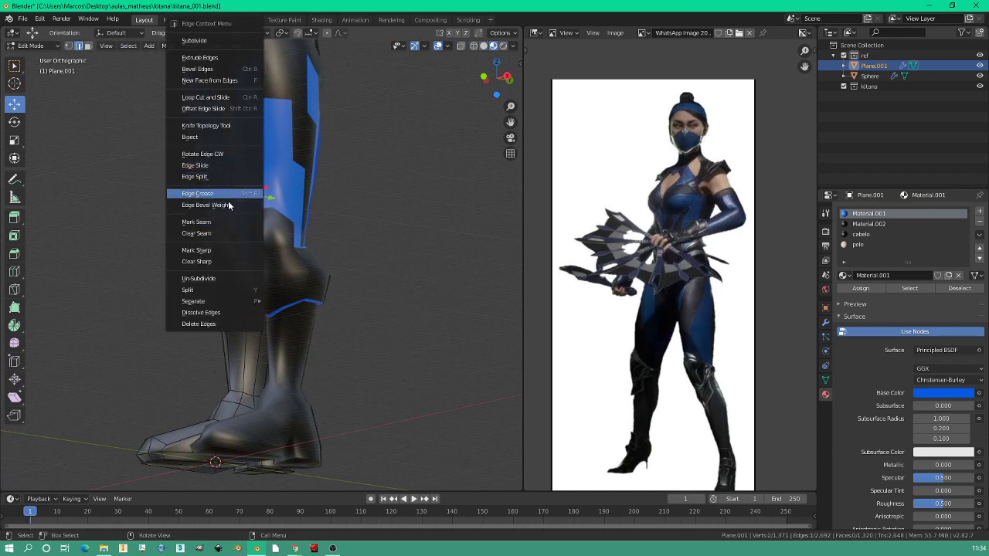
pyautogui.click(228, 222)
# Assign black Material.002 to the seam-bounded thigh patch and an adjacent thigh face.
pyautogui.moveTo(194, 184); pyautogui.dragTo(127, 122, button='middle')
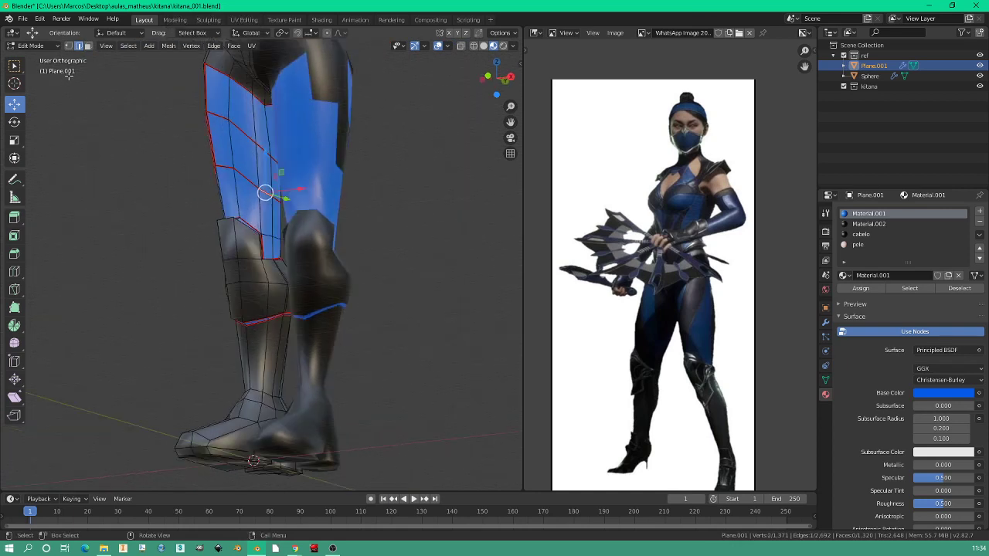
pyautogui.click(140, 83)
pyautogui.click(219, 137)
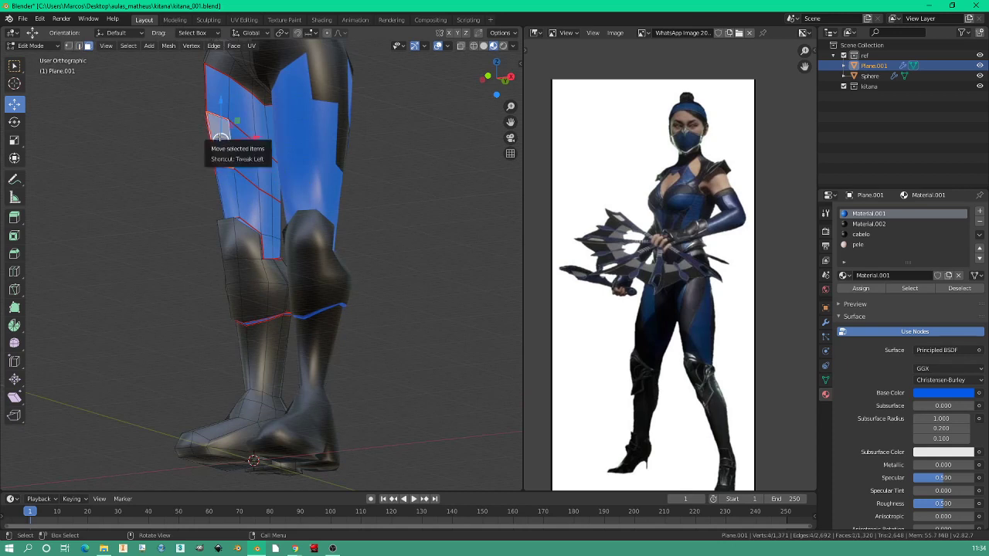
pyautogui.press('l')
pyautogui.click(869, 223)
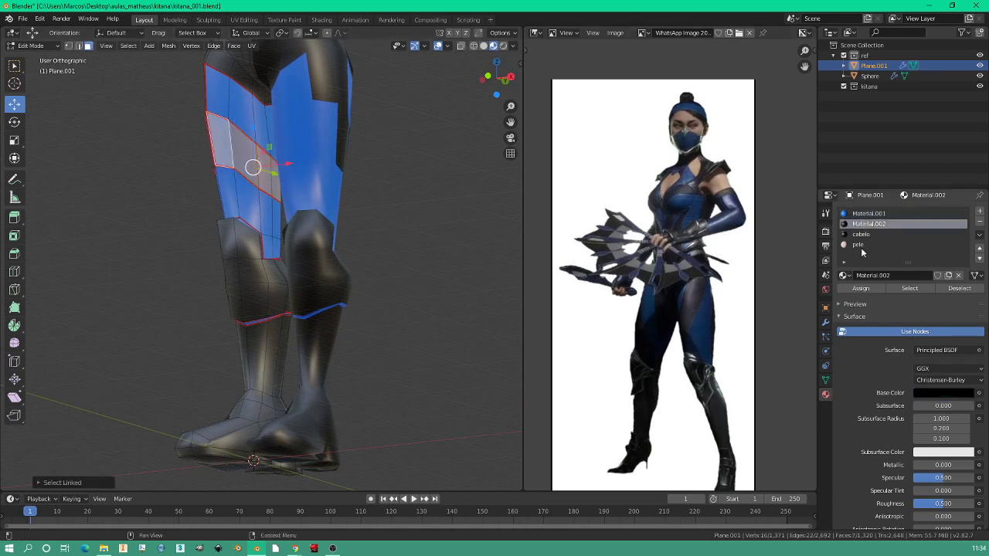
pyautogui.click(860, 288)
pyautogui.moveTo(257, 240)
pyautogui.mouseDown(button='middle')
pyautogui.moveTo(313, 166)
pyautogui.moveTo(343, 163)
pyautogui.mouseUp(button='middle')
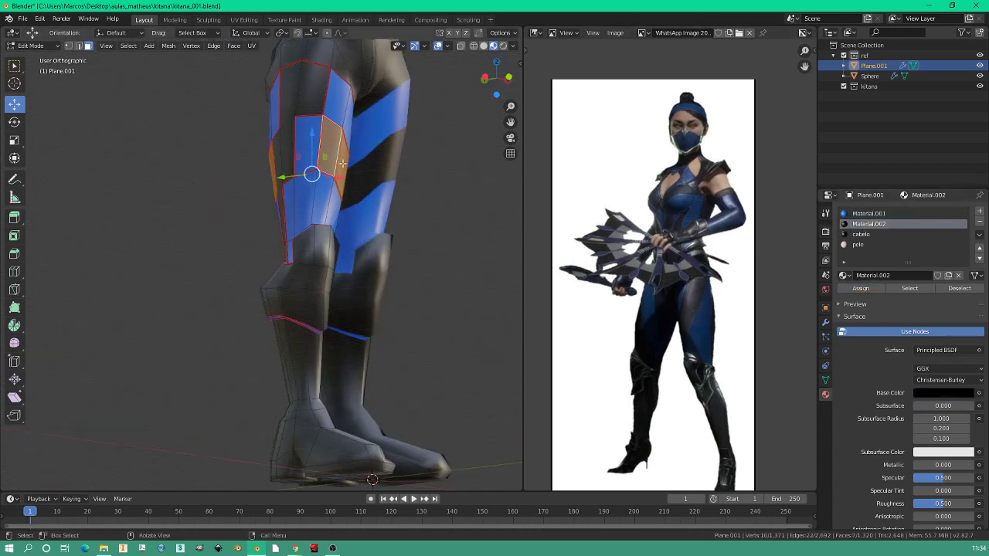
pyautogui.click(315, 122)
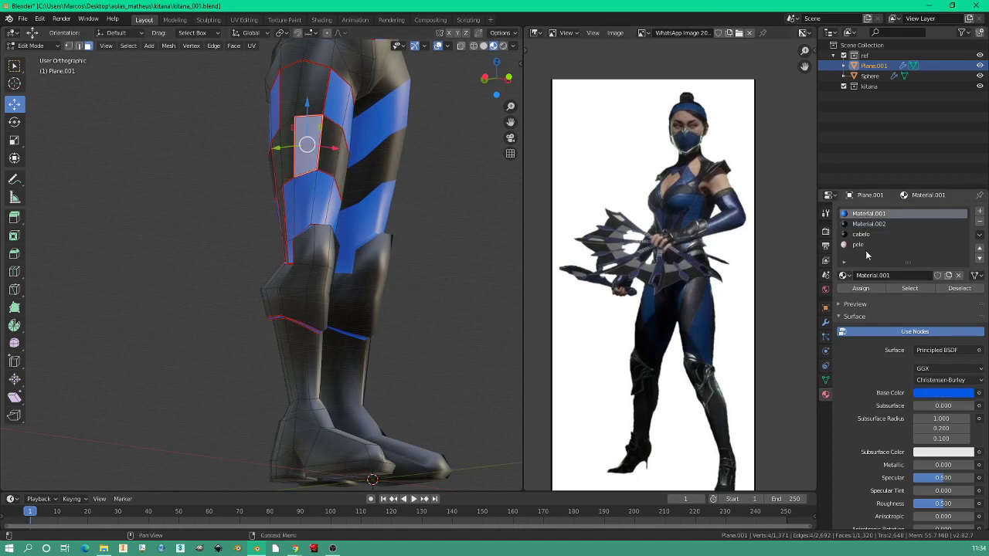
pyautogui.click(871, 223)
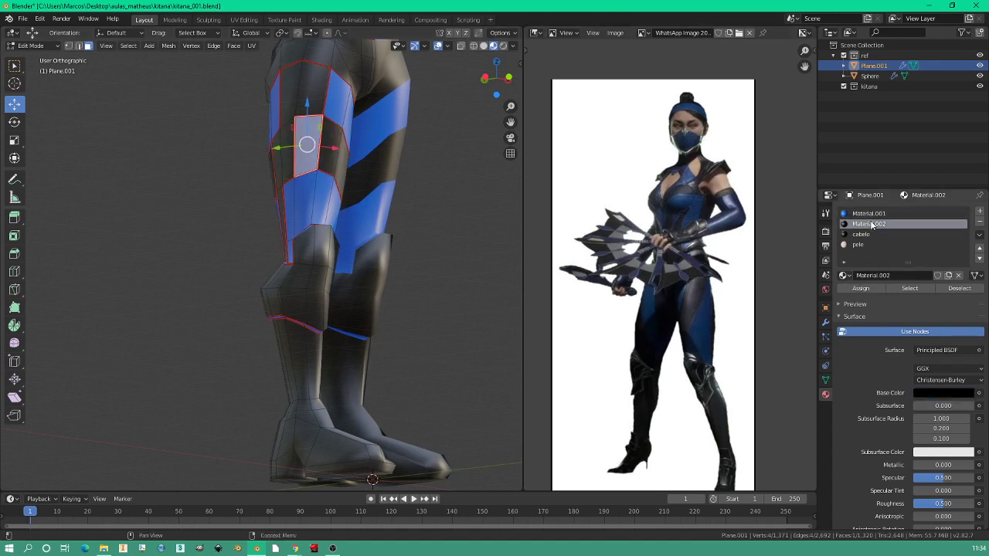
pyautogui.click(859, 291)
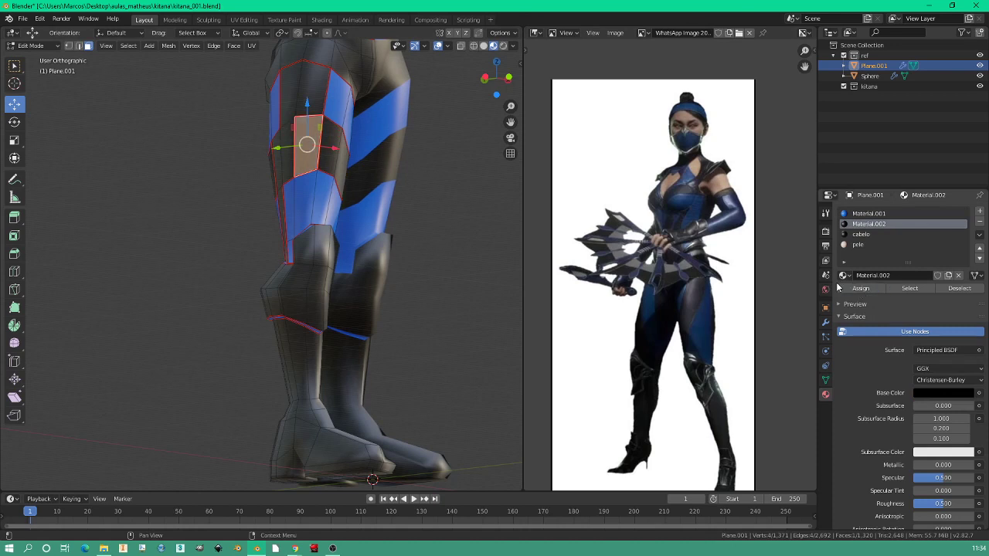
# Rework the upper thigh seams, clearing the seam from a misplaced edge.
pyautogui.click(79, 46)
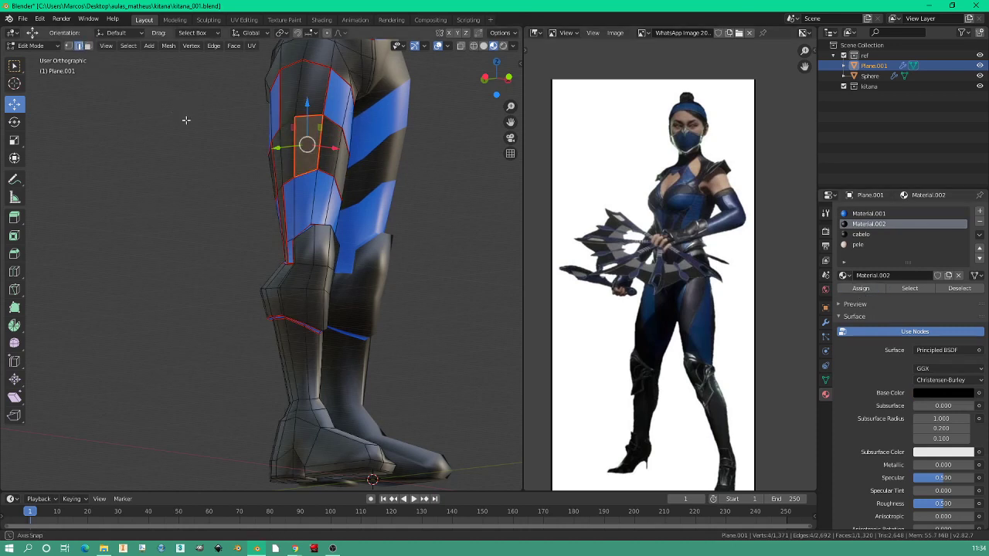
pyautogui.click(282, 120)
pyautogui.click(316, 122)
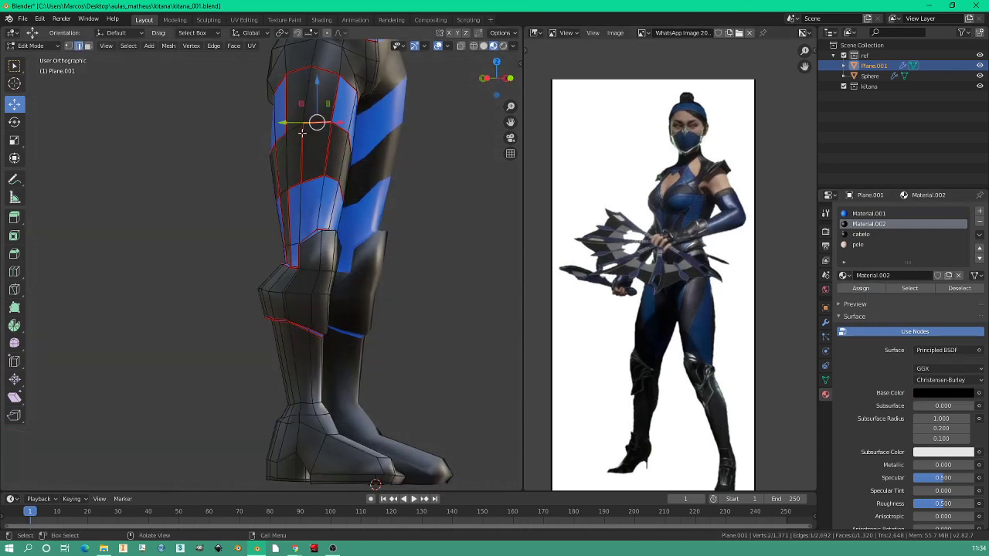
pyautogui.keyDown('shift'); pyautogui.click(301, 151); pyautogui.keyUp('shift')
pyautogui.rightClick(301, 150)
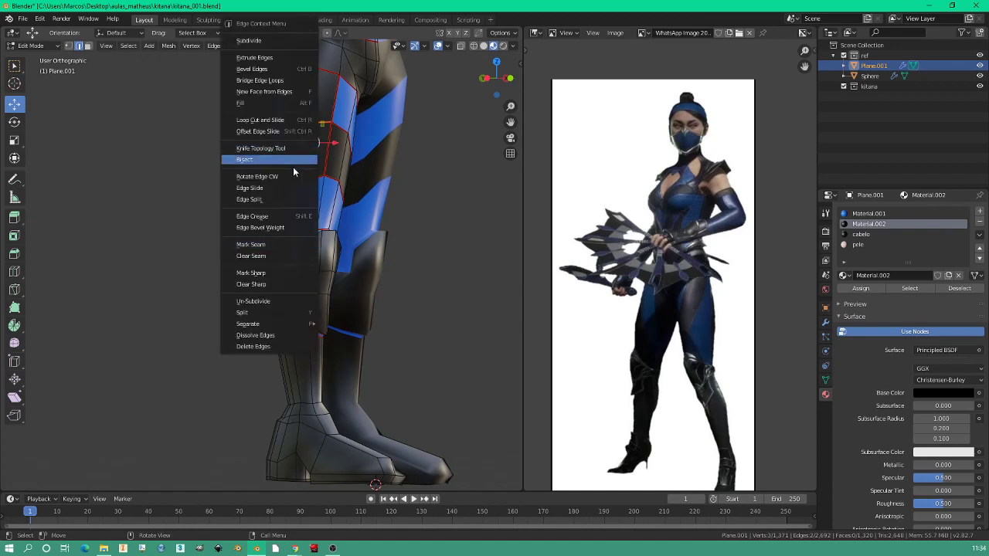
pyautogui.click(268, 252)
pyautogui.moveTo(268, 252); pyautogui.dragTo(309, 139, button='middle')
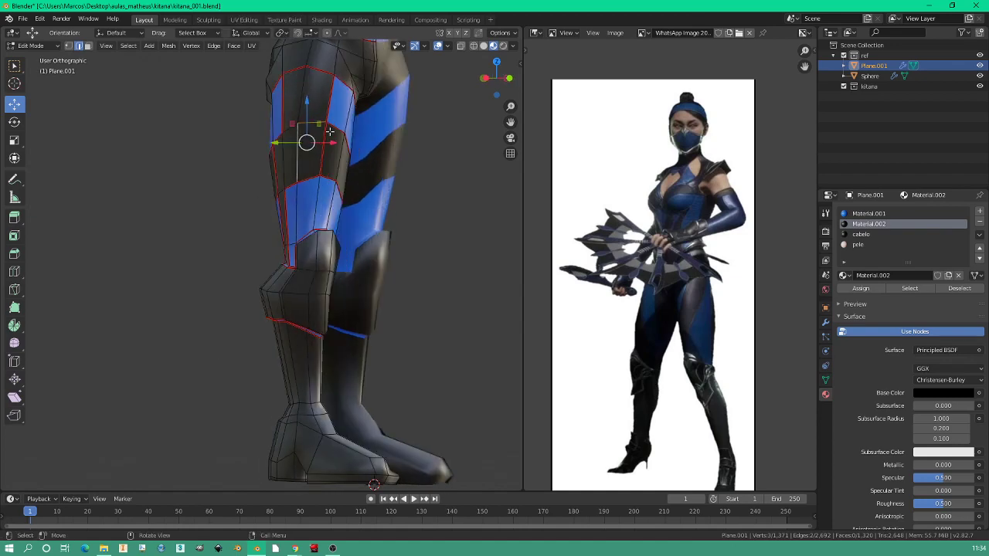
pyautogui.keyDown('shift'); pyautogui.click(329, 134); pyautogui.keyUp('shift')
pyautogui.rightClick(328, 135)
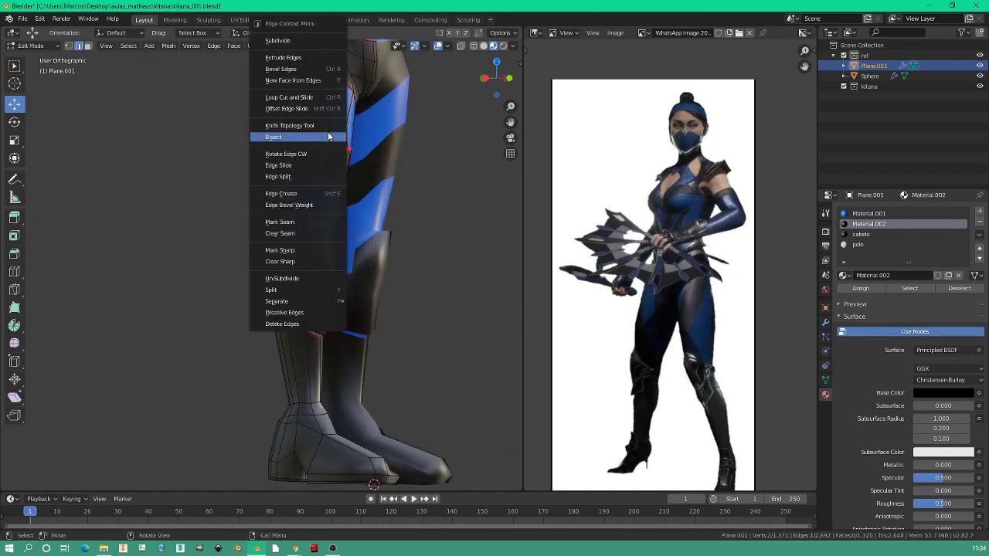
pyautogui.click(306, 233)
# Mark seams on the back-of-thigh edge and the top edge of the thigh stripe.
pyautogui.moveTo(249, 214); pyautogui.dragTo(293, 181, button='middle')
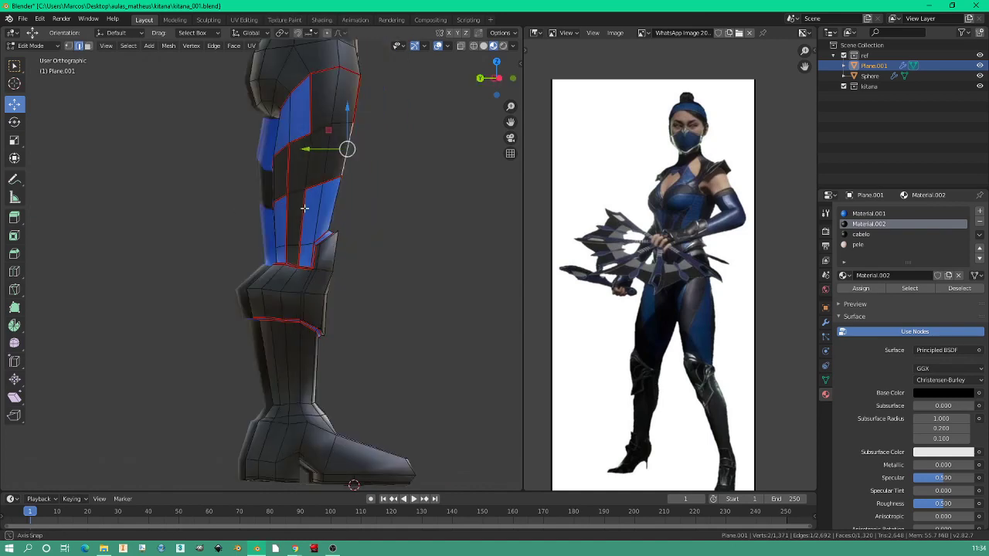
pyautogui.click(290, 165)
pyautogui.rightClick(289, 167)
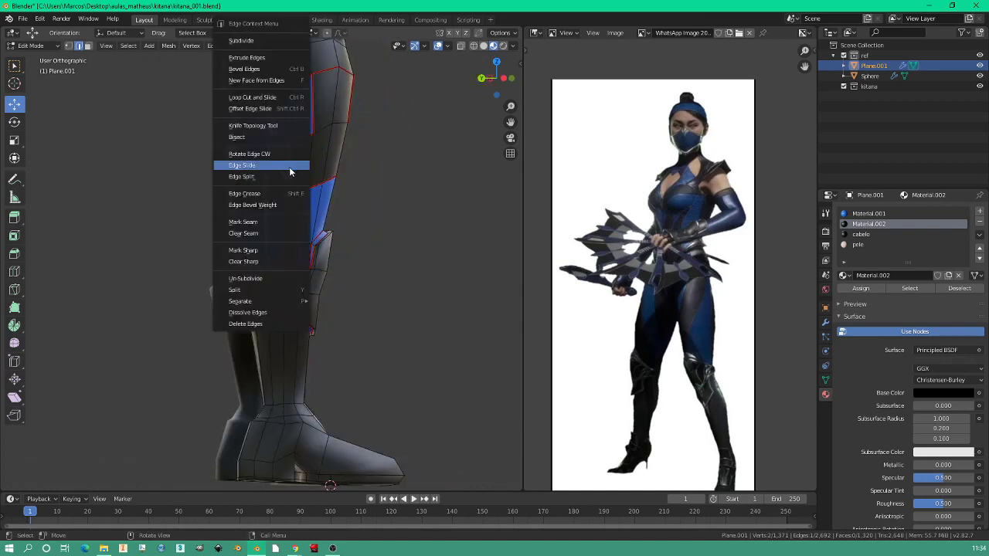
pyautogui.click(276, 223)
pyautogui.click(325, 71)
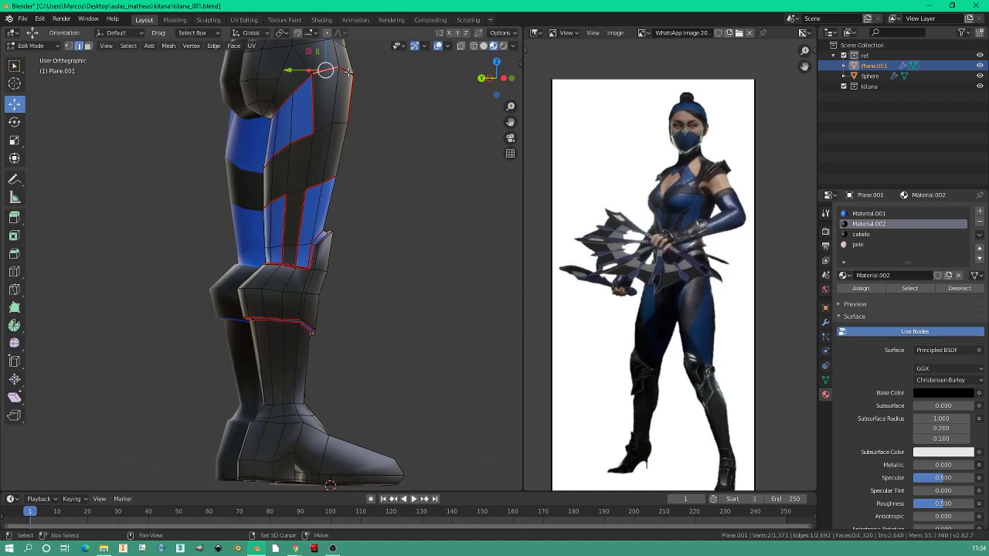
pyautogui.rightClick(350, 71)
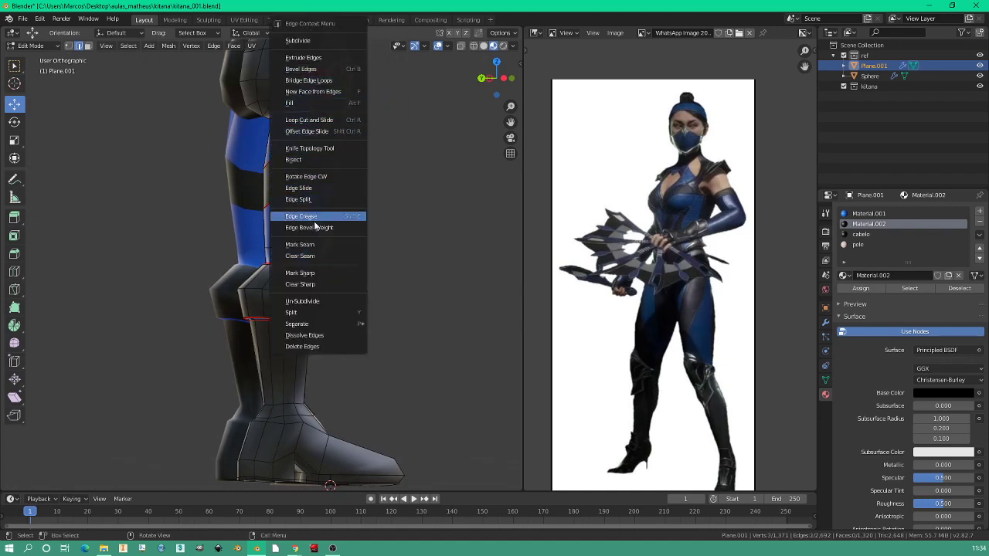
pyautogui.click(309, 249)
# Return to Object Mode to view the striped blue and black thighs.
pyautogui.moveTo(351, 192)
pyautogui.mouseDown(button='middle')
pyautogui.moveTo(162, 194)
pyautogui.moveTo(165, 185)
pyautogui.moveTo(265, 198)
pyautogui.moveTo(322, 238)
pyautogui.mouseUp(button='middle')
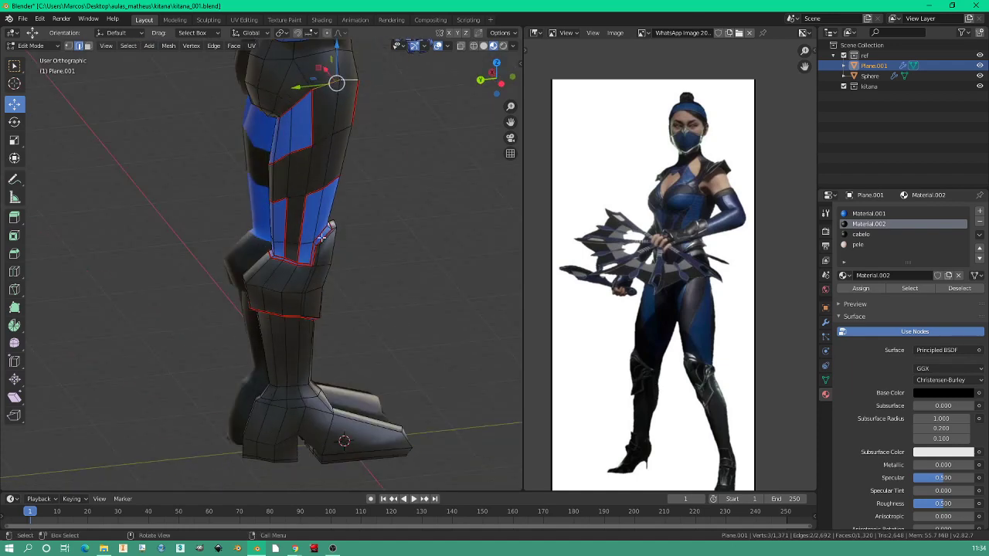
pyautogui.scroll(2, 321, 238)
pyautogui.scroll(2, 321, 238)
pyautogui.scroll(2, 294, 222)
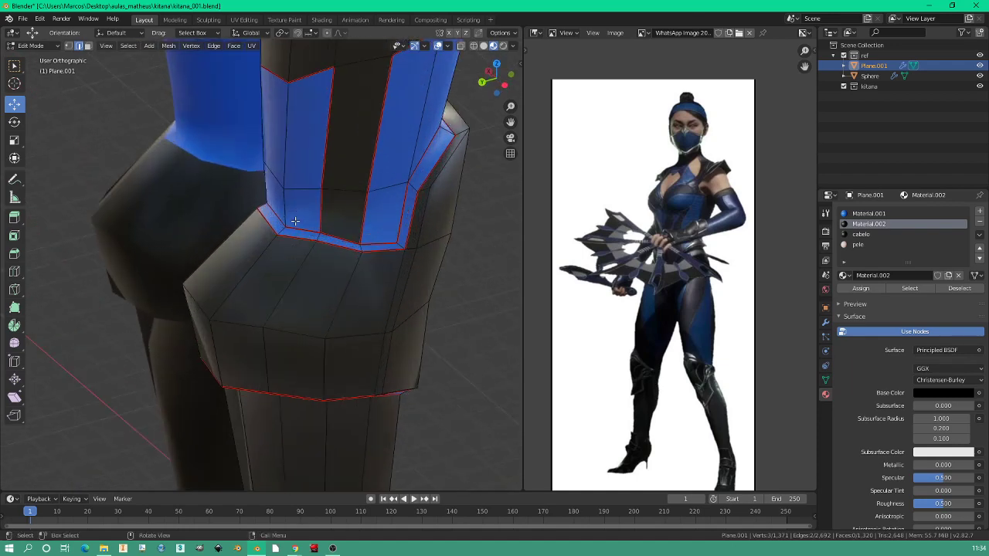
pyautogui.press('Tab')
pyautogui.scroll(-2, 284, 176)
pyautogui.scroll(-3, 284, 177)
pyautogui.scroll(-2, 284, 177)
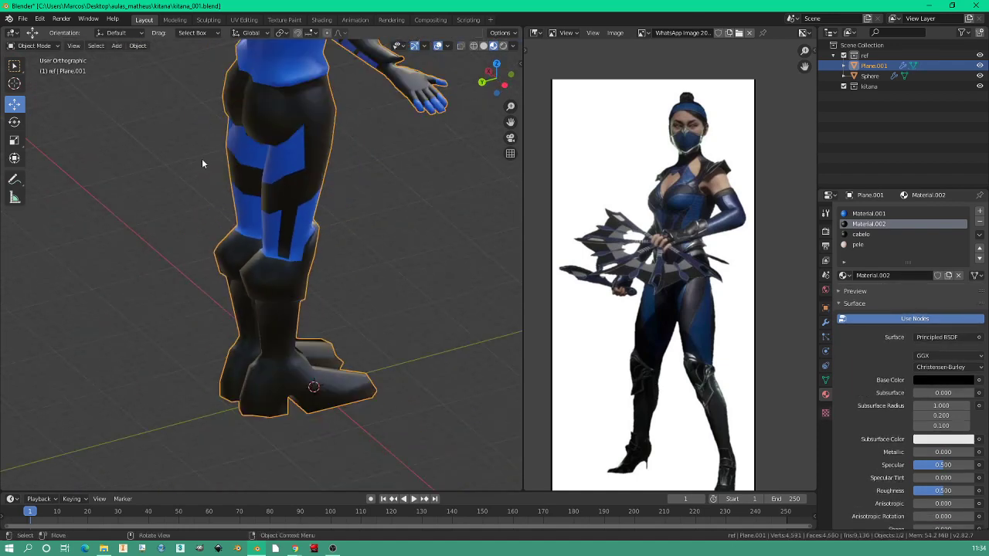
pyautogui.moveTo(202, 159); pyautogui.dragTo(130, 140, button='middle')
pyautogui.scroll(-3, 128, 135)
pyautogui.scroll(-2, 192, 186)
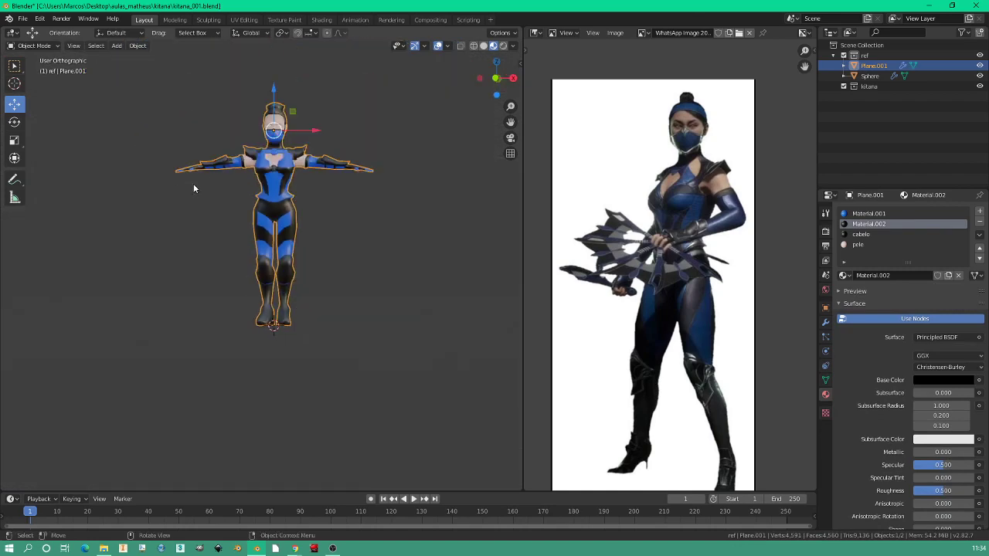
pyautogui.moveTo(193, 183)
pyautogui.mouseDown(button='middle')
pyautogui.moveTo(243, 177)
pyautogui.moveTo(183, 194)
pyautogui.moveTo(232, 190)
pyautogui.mouseUp(button='middle')
pyautogui.scroll(1, 235, 191)
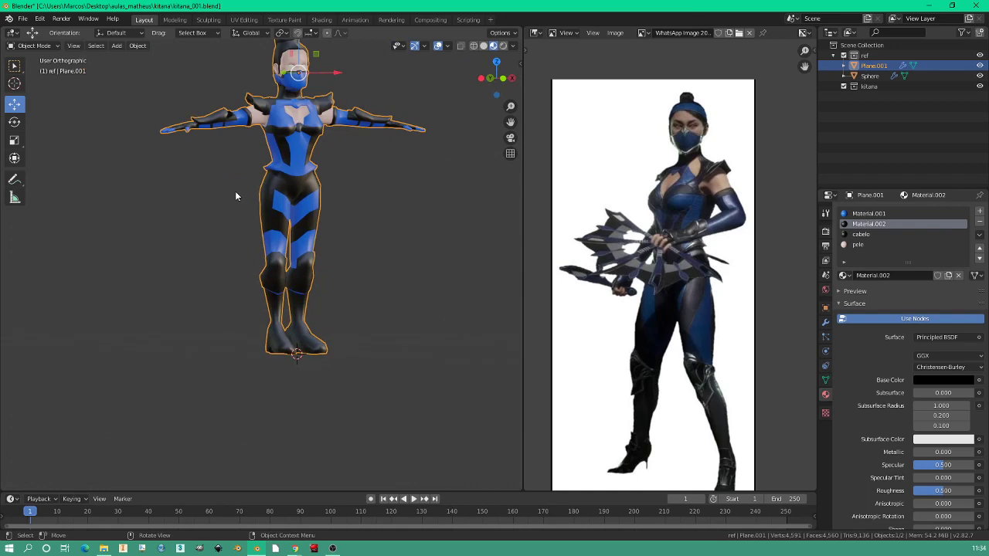
pyautogui.scroll(1, 234, 208)
pyautogui.scroll(3, 232, 228)
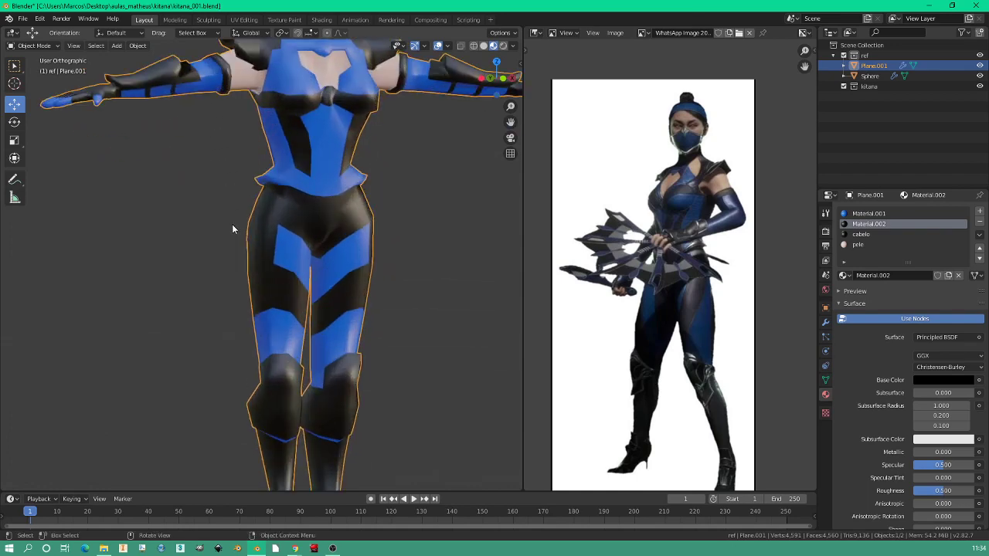
# Slide the edge loop into position at the bottom of the top around the waist.
pyautogui.press('Tab')
pyautogui.moveTo(271, 190); pyautogui.dragTo(291, 192, button='middle')
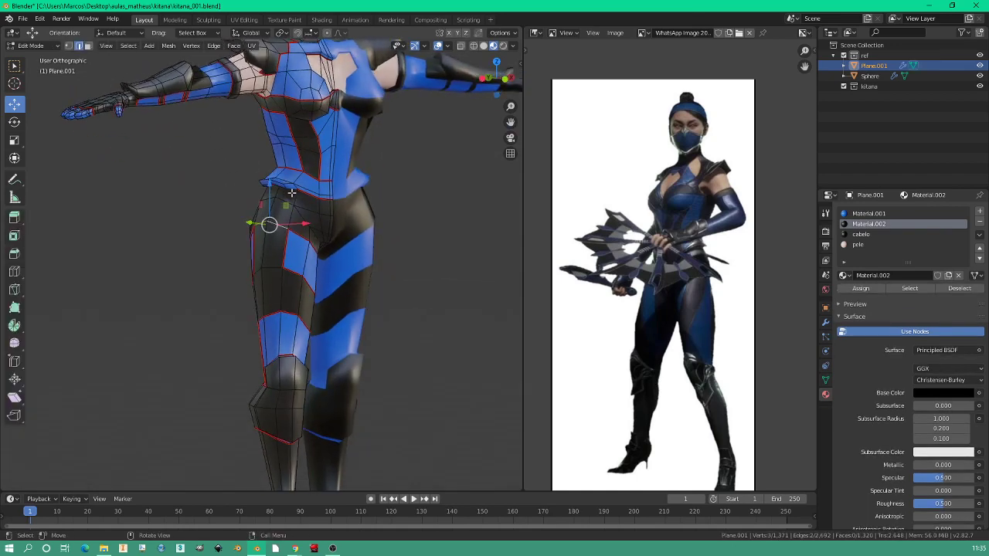
pyautogui.press('g')
pyautogui.press('g')
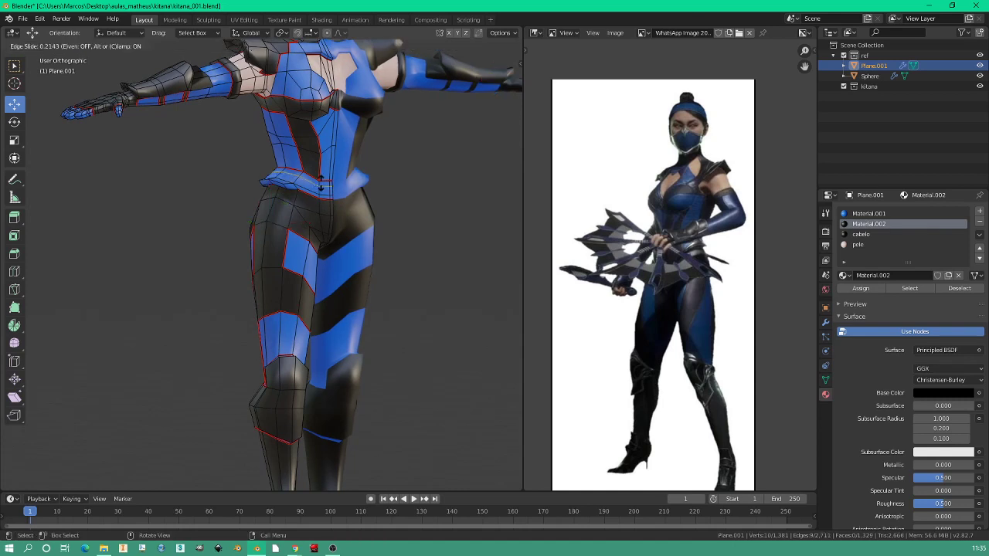
pyautogui.click(322, 182)
# Give the waist face ring black Material.002, then return to Object Mode.
pyautogui.click(88, 46)
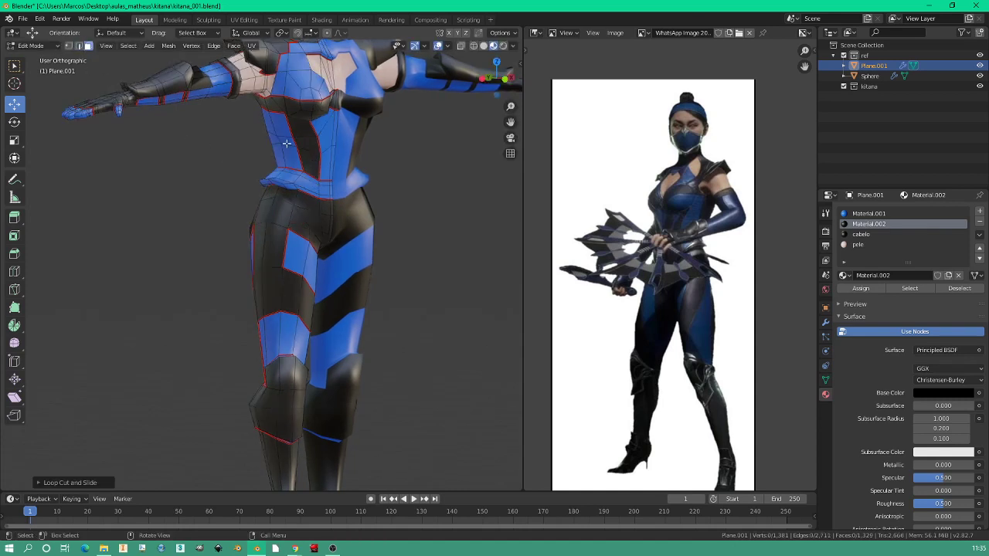
pyautogui.click(329, 181)
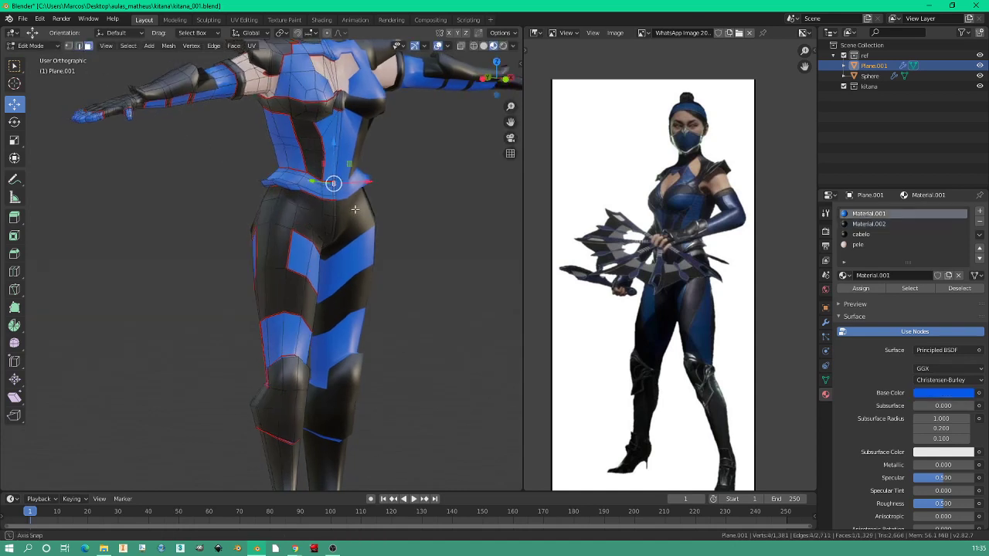
pyautogui.moveTo(329, 181); pyautogui.dragTo(271, 177, button='middle')
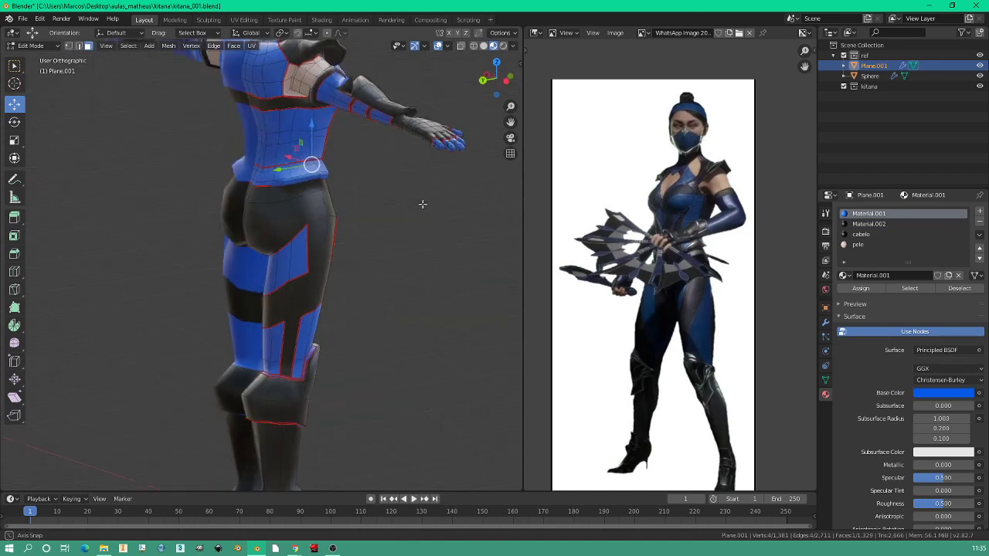
pyautogui.keyDown('ctrl'); pyautogui.click(255, 168); pyautogui.keyUp('ctrl')
pyautogui.click(868, 224)
pyautogui.click(862, 290)
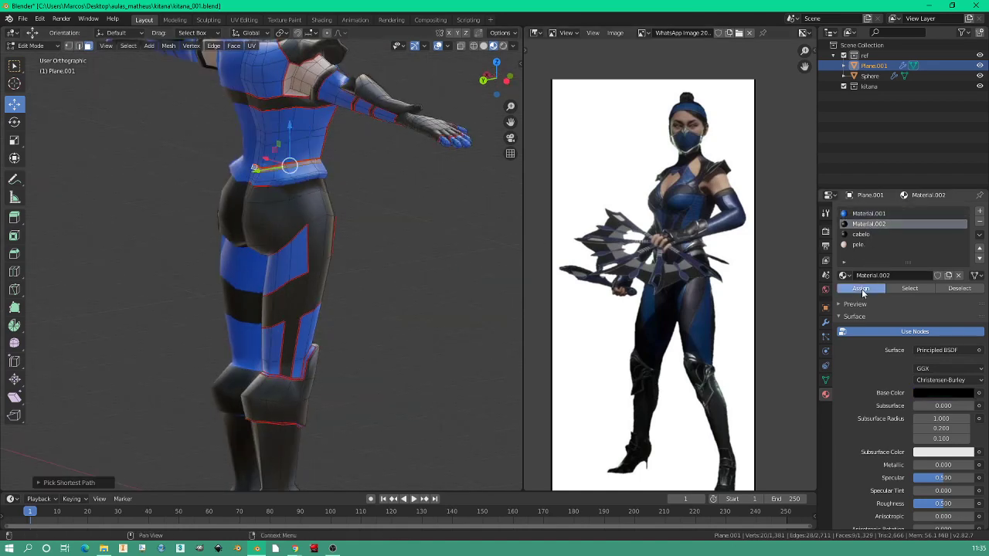
pyautogui.press('Tab')
pyautogui.moveTo(310, 235); pyautogui.dragTo(142, 208, button='middle')
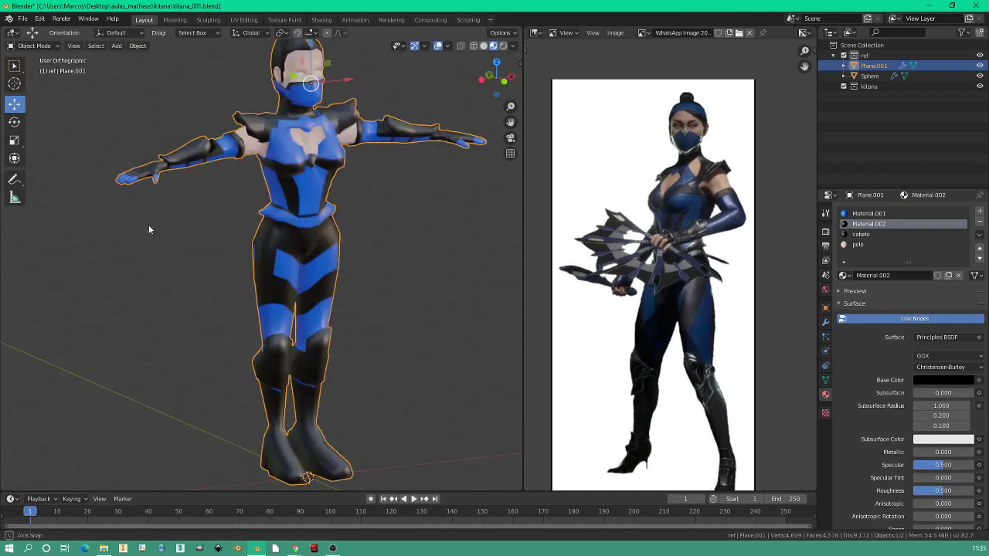
# Deselect Kitana, check her from the side, re-centre the view and re-enter Edit Mode.
pyautogui.scroll(-3, 165, 250)
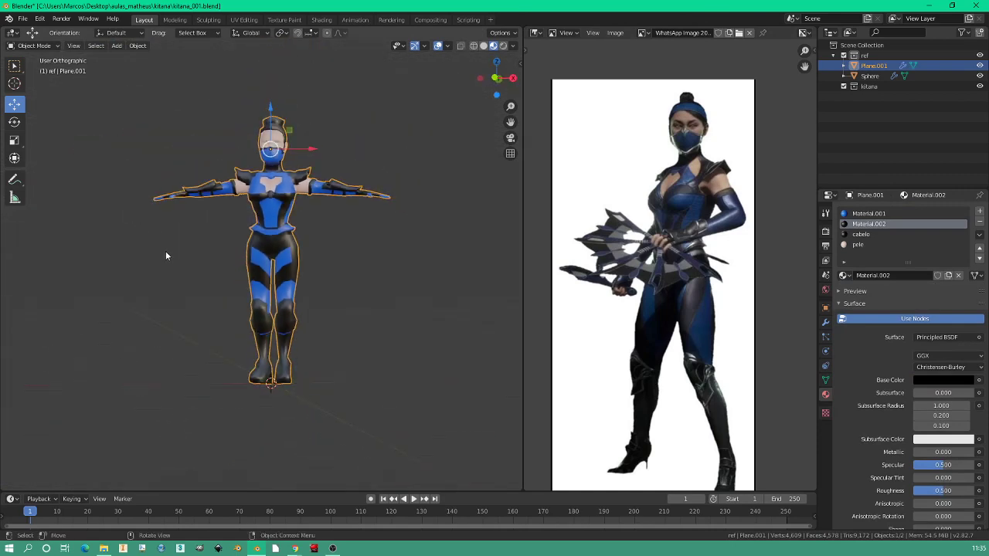
pyautogui.click(165, 251)
pyautogui.moveTo(196, 284); pyautogui.dragTo(185, 281, button='middle')
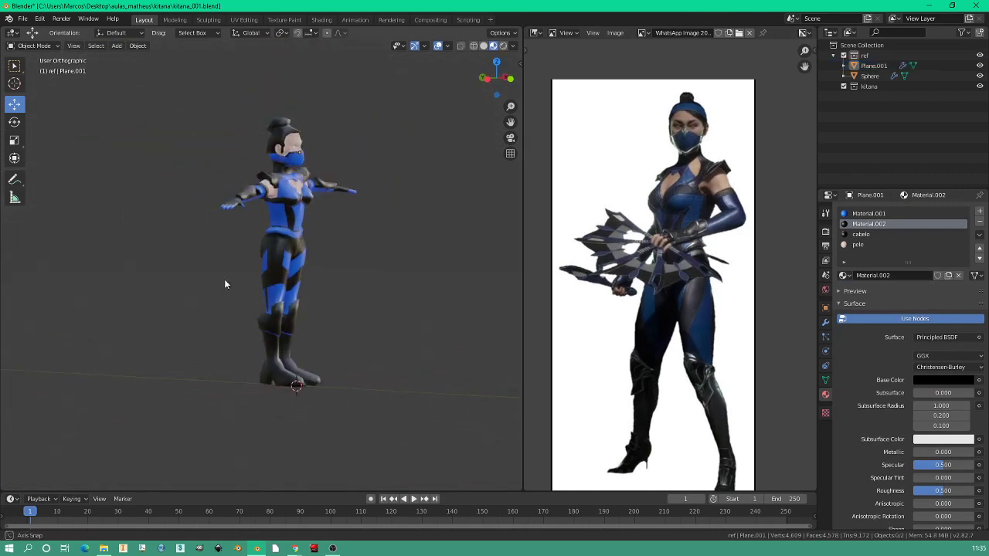
pyautogui.scroll(3, 195, 239)
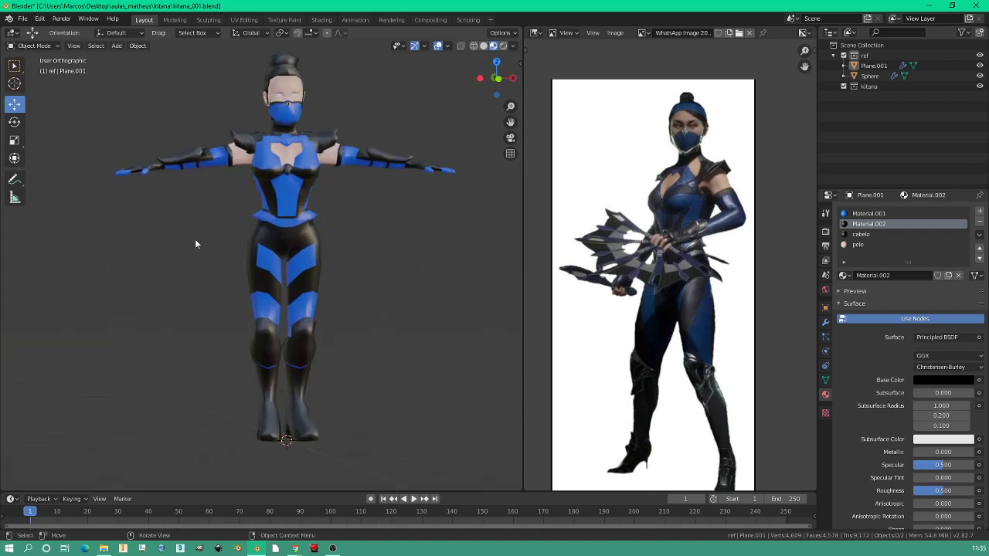
pyautogui.keyDown('shift'); pyautogui.moveTo(195, 239); pyautogui.dragTo(325, 272, button='middle'); pyautogui.keyUp('shift')
pyautogui.press('Tab')
# Zoom in on the hand and select a face on its blue fingertips.
pyautogui.moveTo(274, 239); pyautogui.dragTo(343, 288, button='middle')
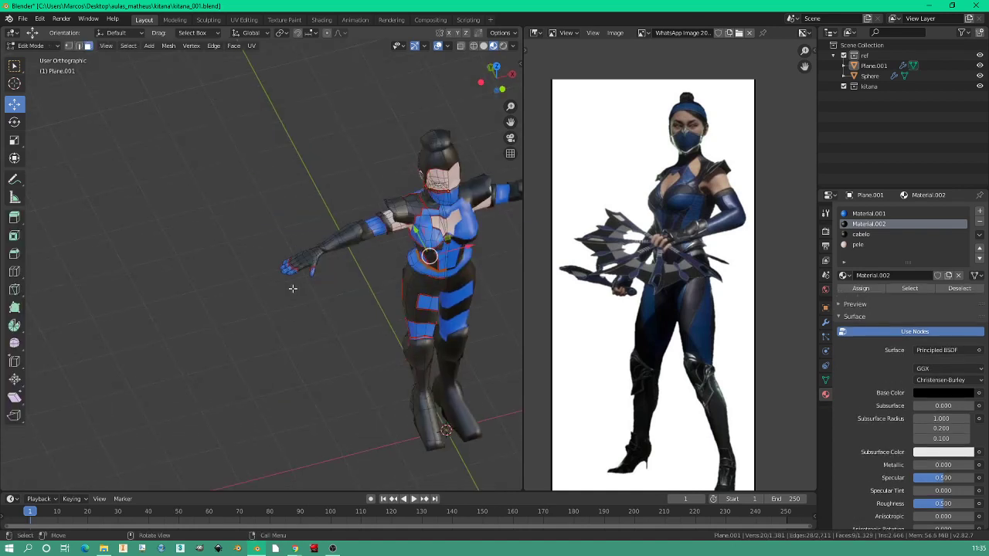
pyautogui.scroll(5, 343, 289)
pyautogui.click(365, 281)
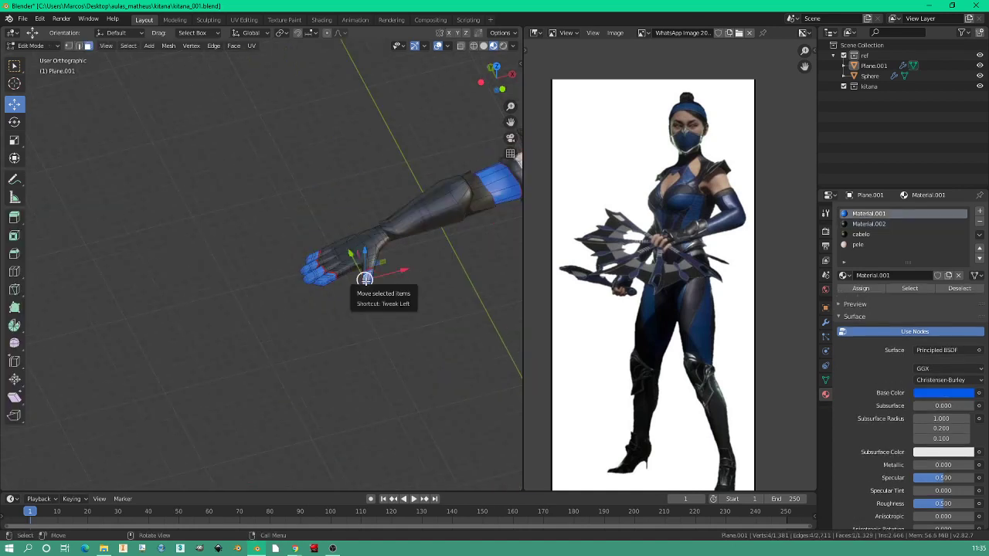
pyautogui.press('l')
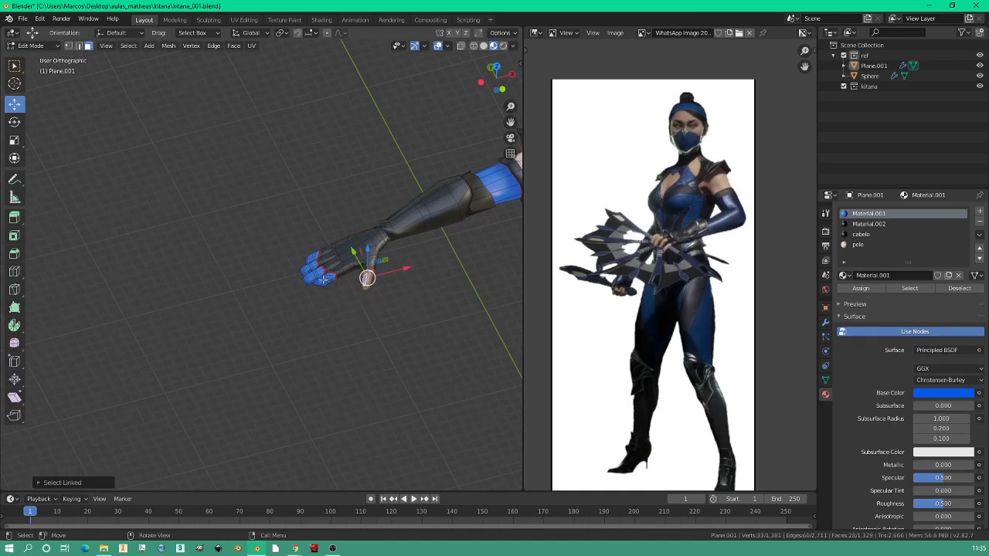
pyautogui.press('l')
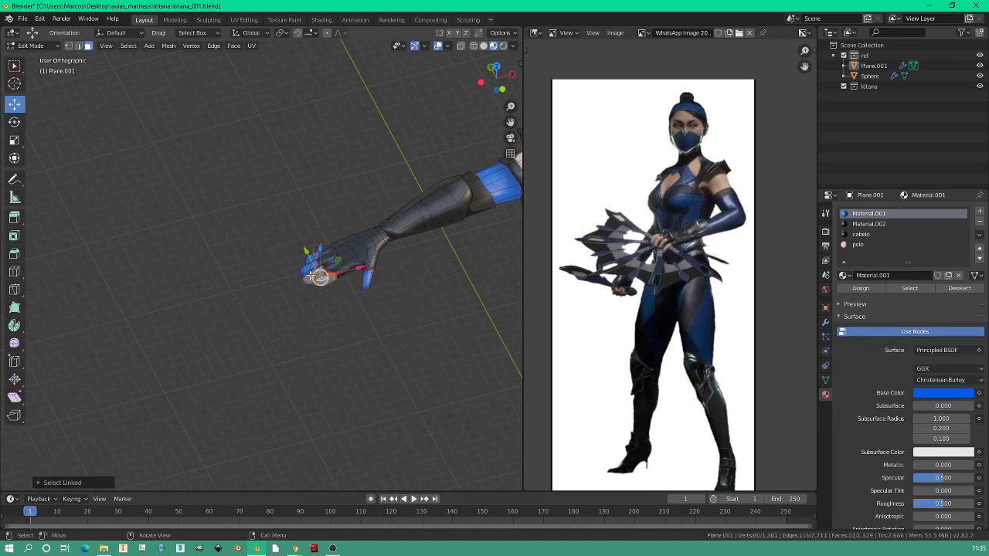
pyautogui.press('l')
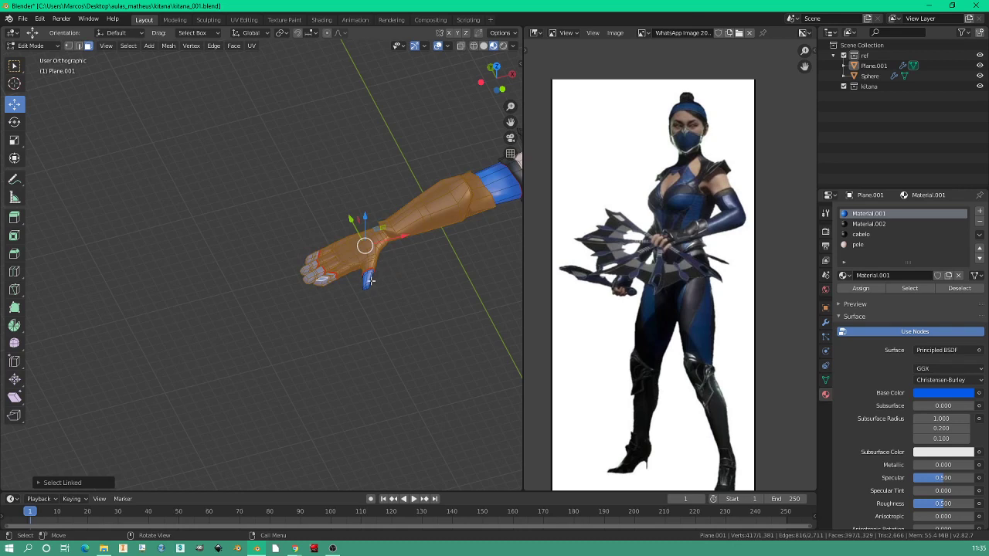
pyautogui.click(346, 274)
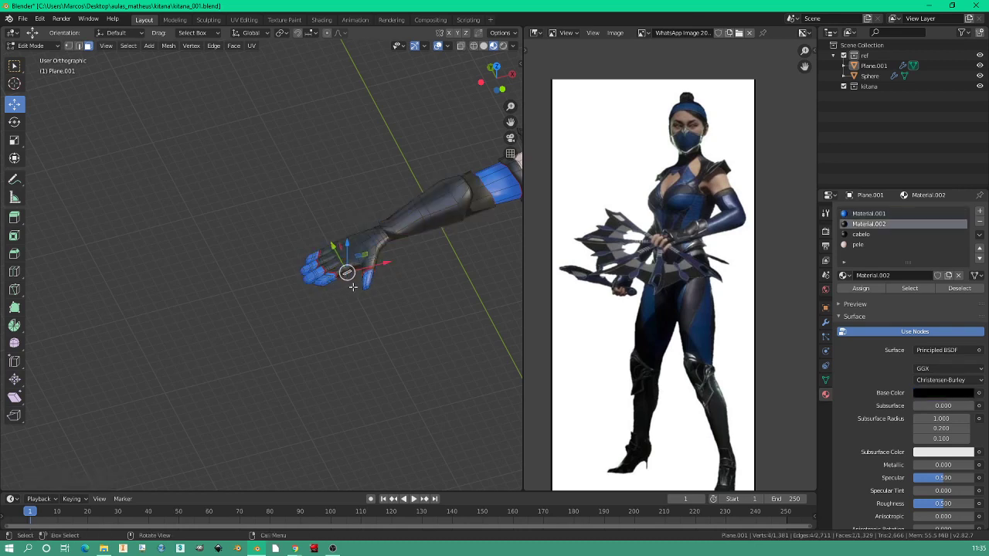
pyautogui.click(367, 282)
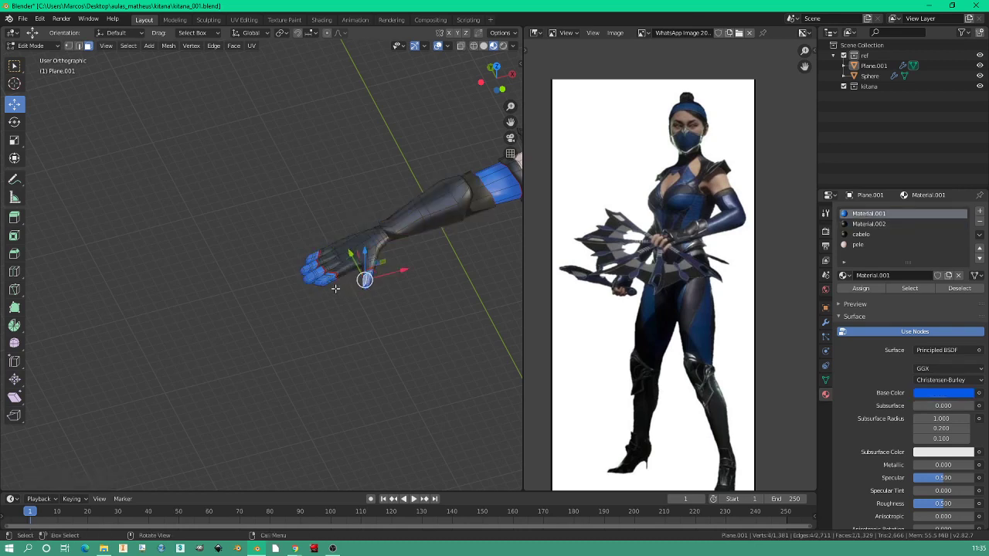
pyautogui.scroll(3, 362, 294)
pyautogui.moveTo(361, 294); pyautogui.dragTo(383, 345, button='middle')
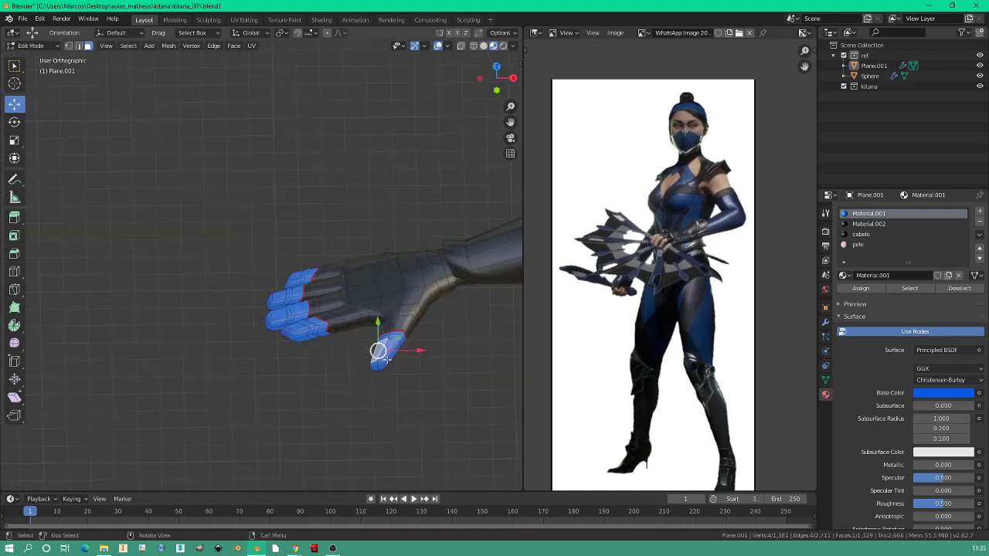
# Select the linked blue fingertip pieces and assign them the pele skin material.
pyautogui.hotkey('ctrl', 'l')
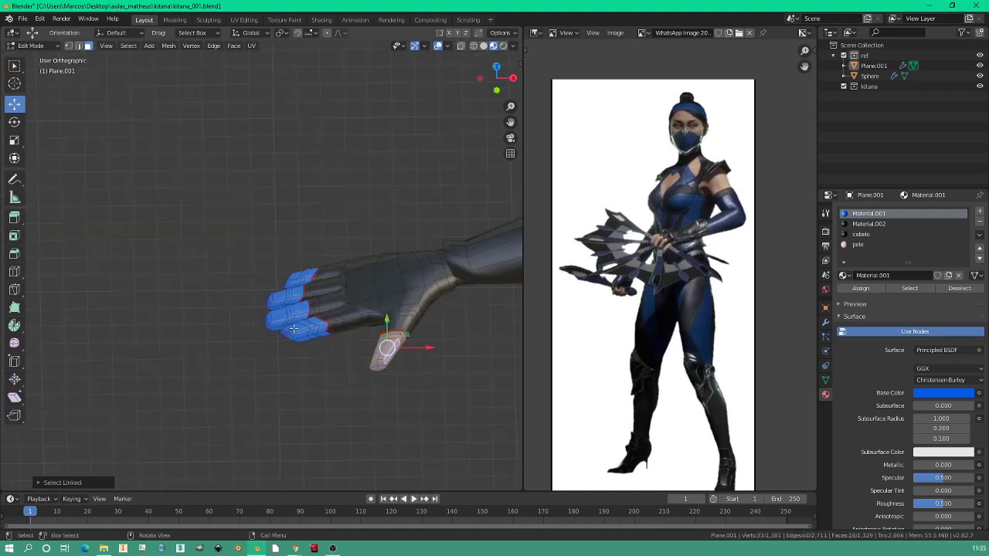
pyautogui.click(294, 328)
pyautogui.hotkey('ctrl', 'l')
pyautogui.press('l')
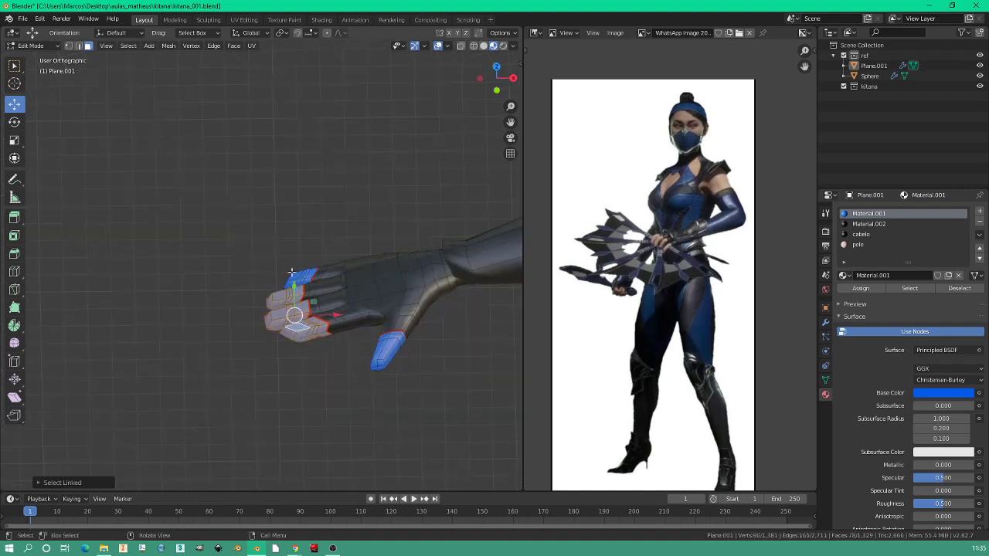
pyautogui.keyDown('shift'); pyautogui.click(298, 278); pyautogui.keyUp('shift')
pyautogui.hotkey('ctrl', 'l')
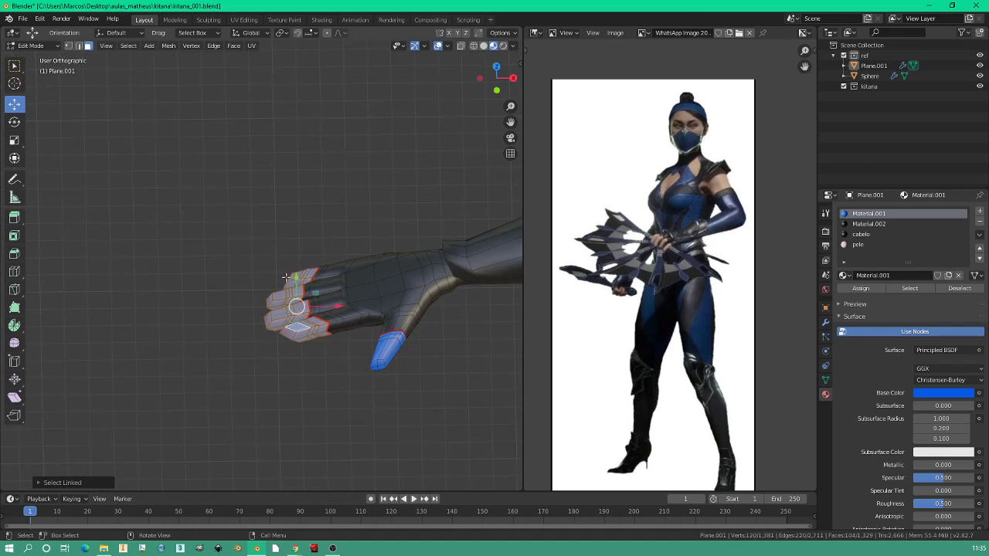
pyautogui.click(858, 245)
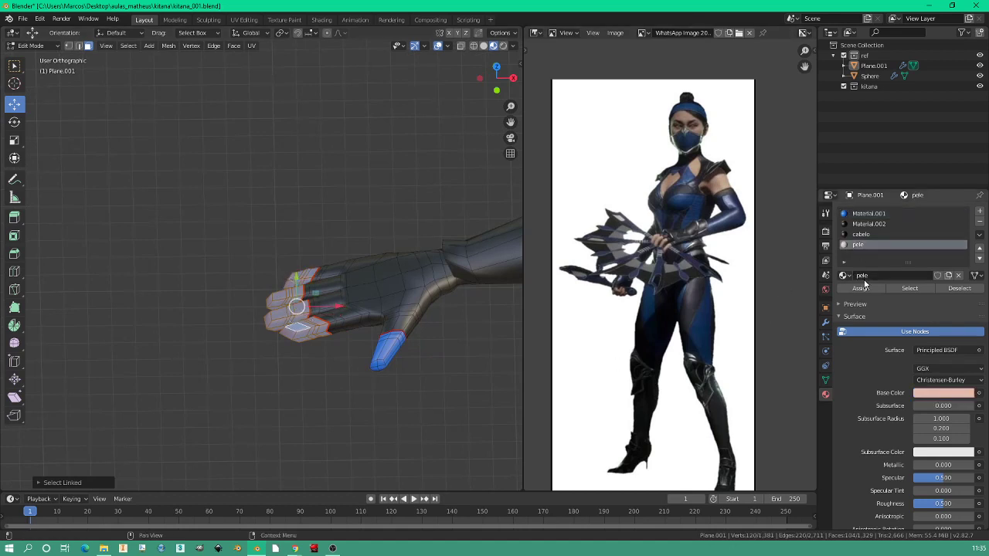
pyautogui.click(860, 290)
# Give the whole blue thumb piece the pele skin material and return to Object Mode.
pyautogui.click(392, 349)
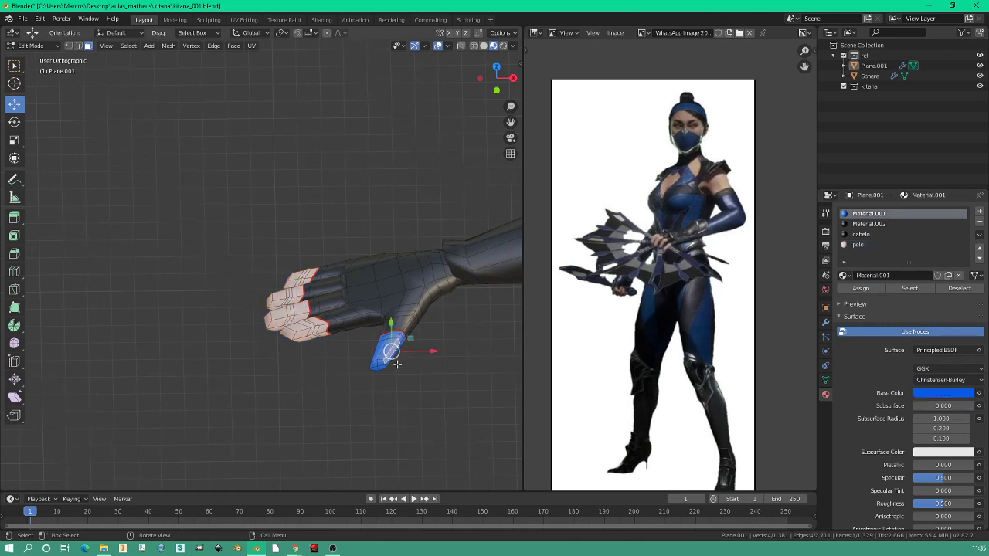
pyautogui.press('l')
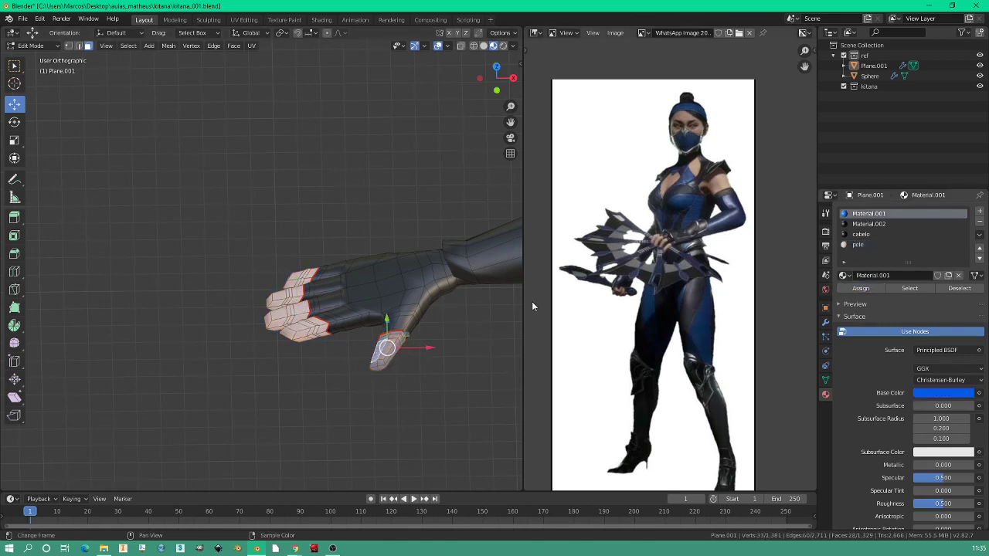
pyautogui.press('Tab')
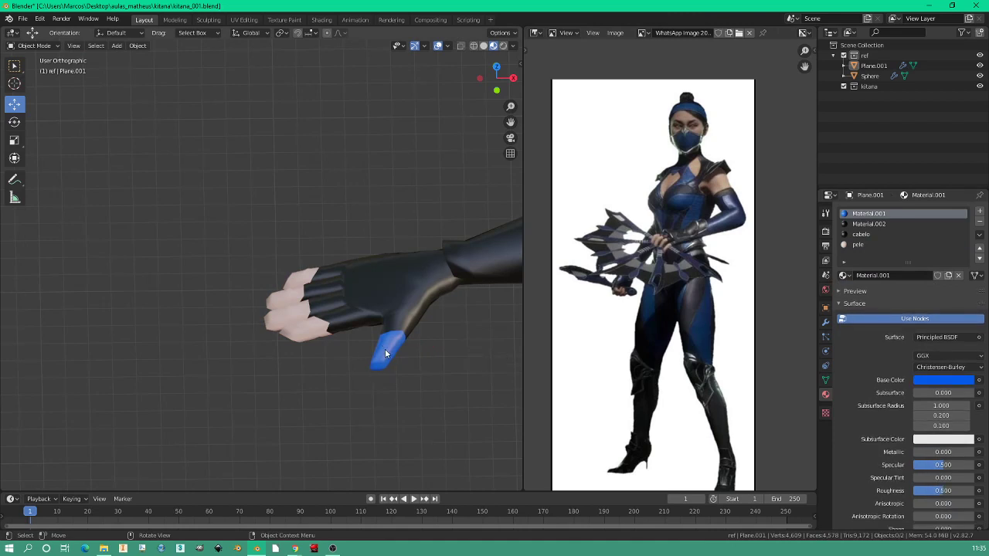
pyautogui.press('Tab')
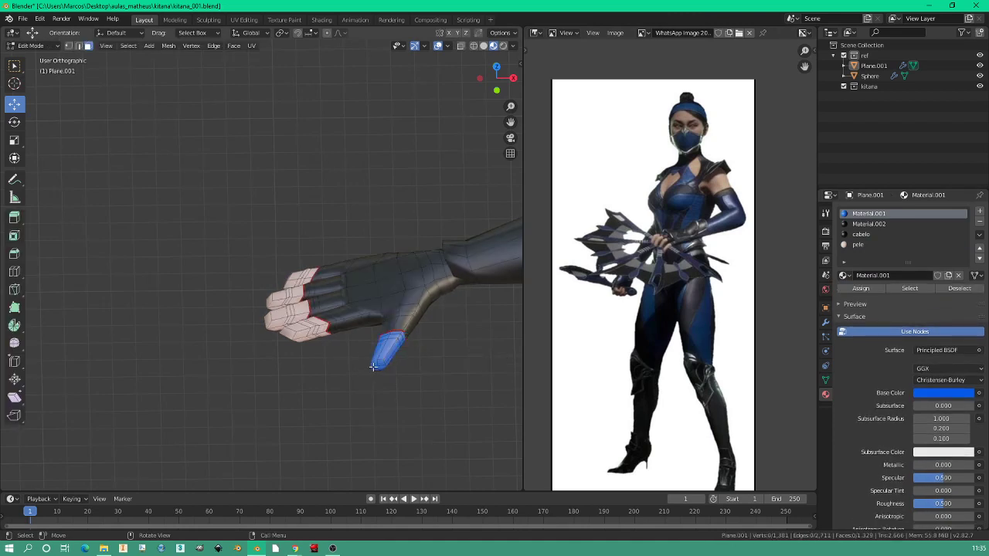
pyautogui.hotkey('ctrl', 'l')
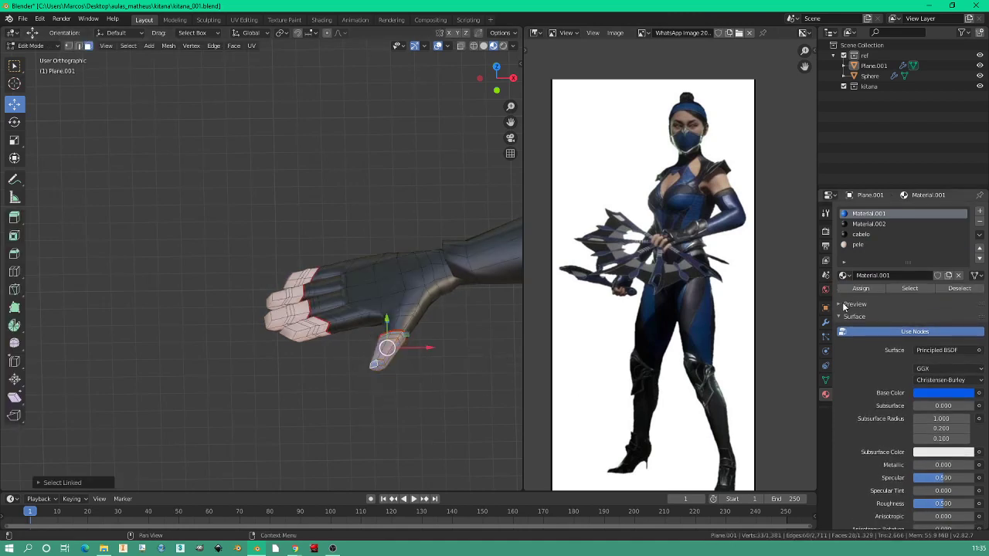
pyautogui.click(858, 244)
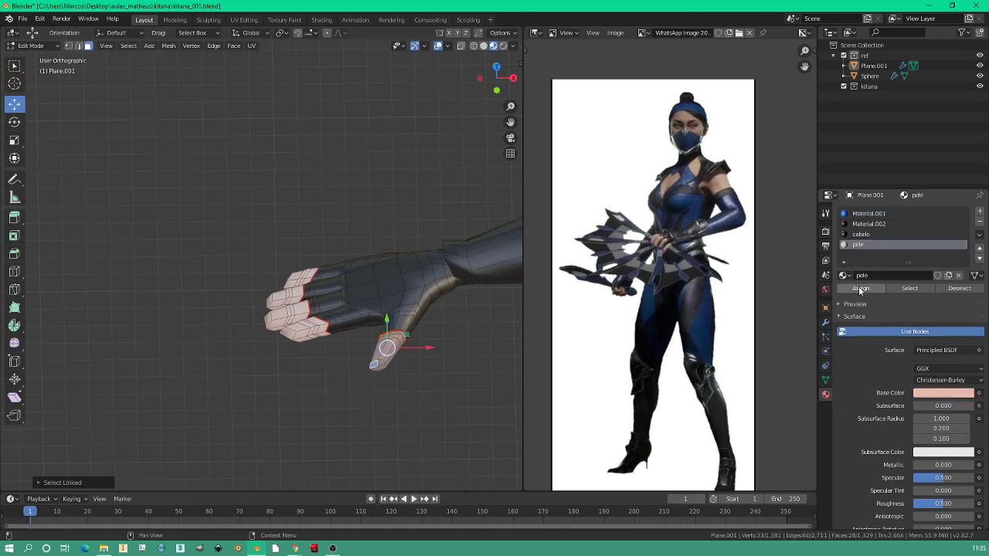
pyautogui.click(860, 288)
pyautogui.press('Tab')
pyautogui.press('KP_Decimal')
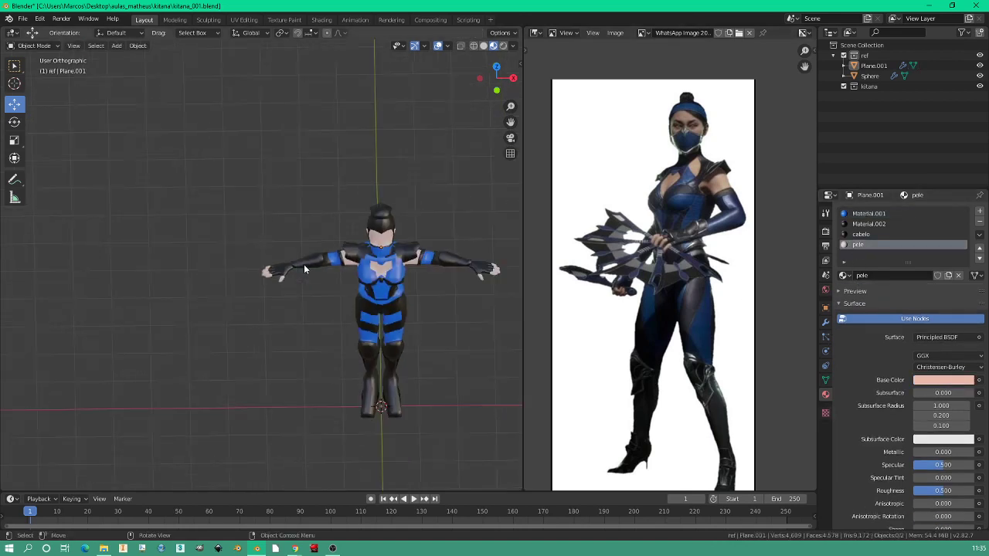
pyautogui.moveTo(304, 264)
pyautogui.mouseDown(button='middle')
pyautogui.moveTo(351, 229)
pyautogui.moveTo(298, 238)
pyautogui.moveTo(362, 242)
pyautogui.moveTo(313, 235)
pyautogui.mouseUp(button='middle')
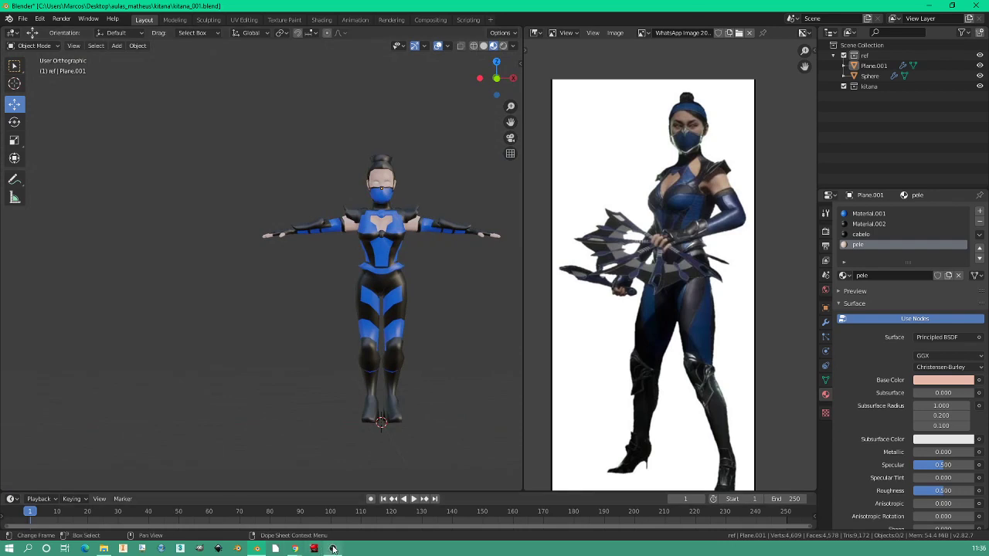
pyautogui.scroll(1, 292, 359)
pyautogui.scroll(1, 249, 357)
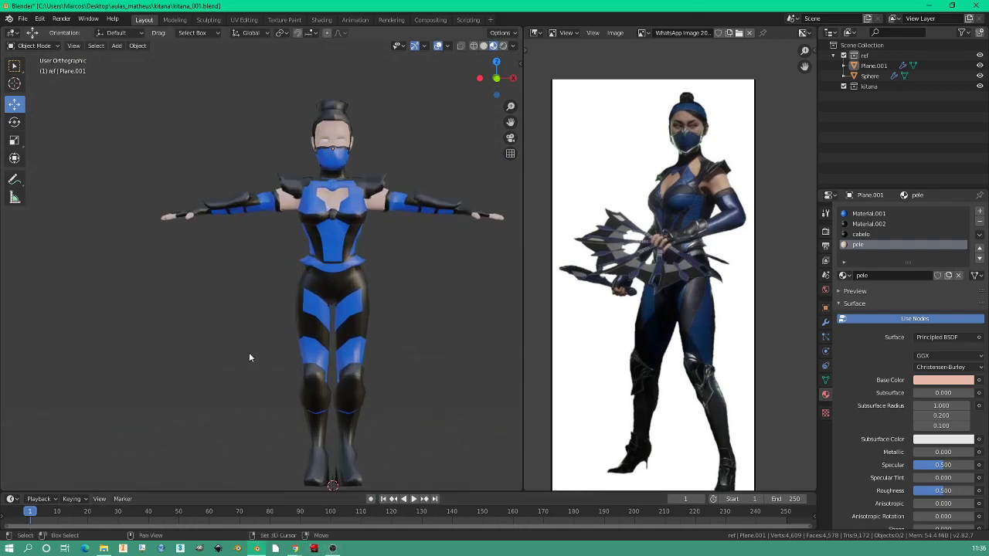